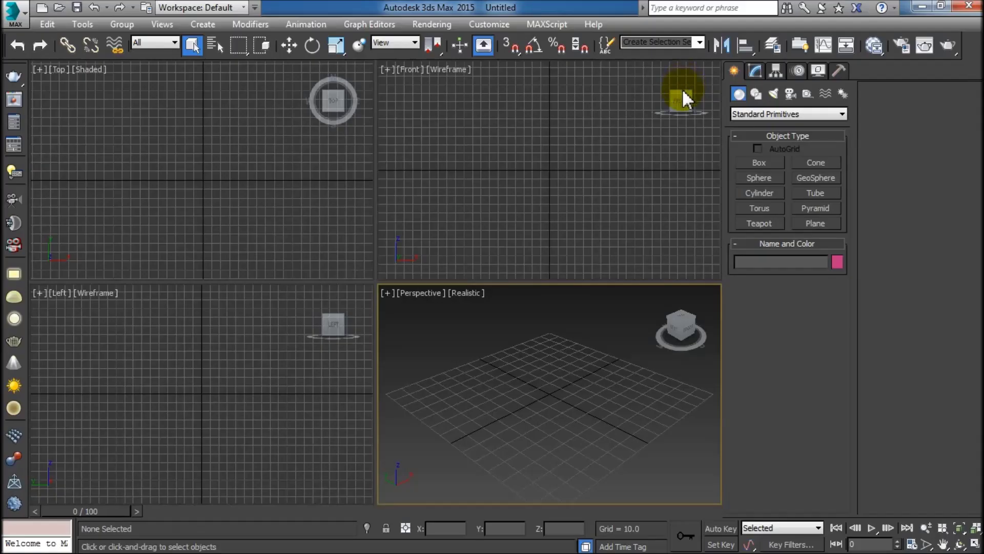
# Step: Create Sphere001 with radius 27.083 at the scene centre and maximize the Perspective view
pyautogui.click(759, 177)
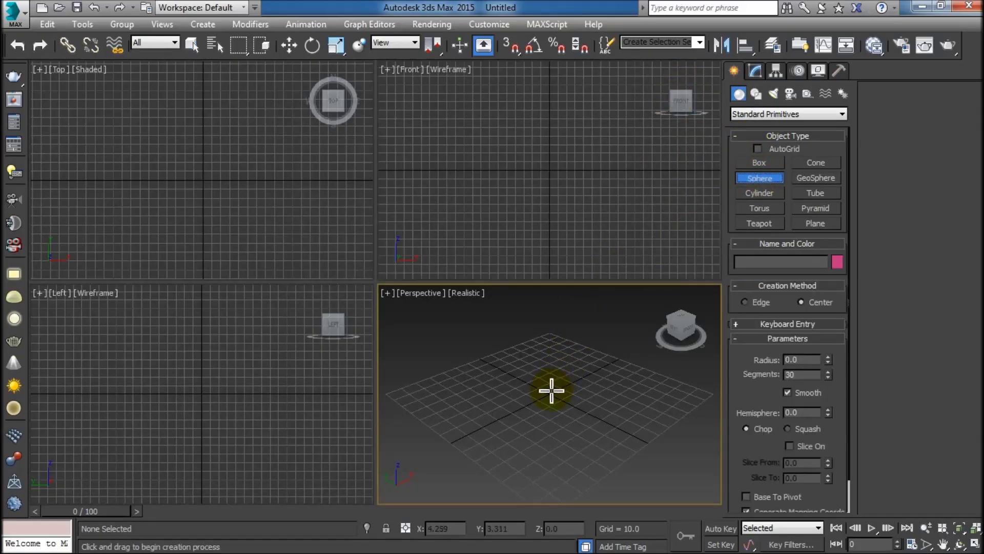
pyautogui.moveTo(551, 390); pyautogui.dragTo(549, 405)
pyautogui.hotkey('alt', 'w')
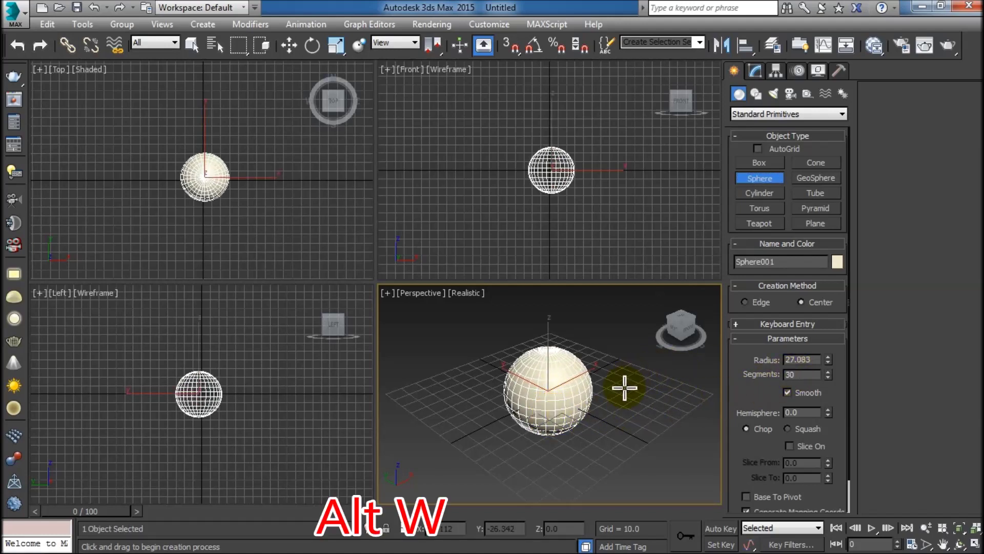
pyautogui.hotkey('alt', 'w')
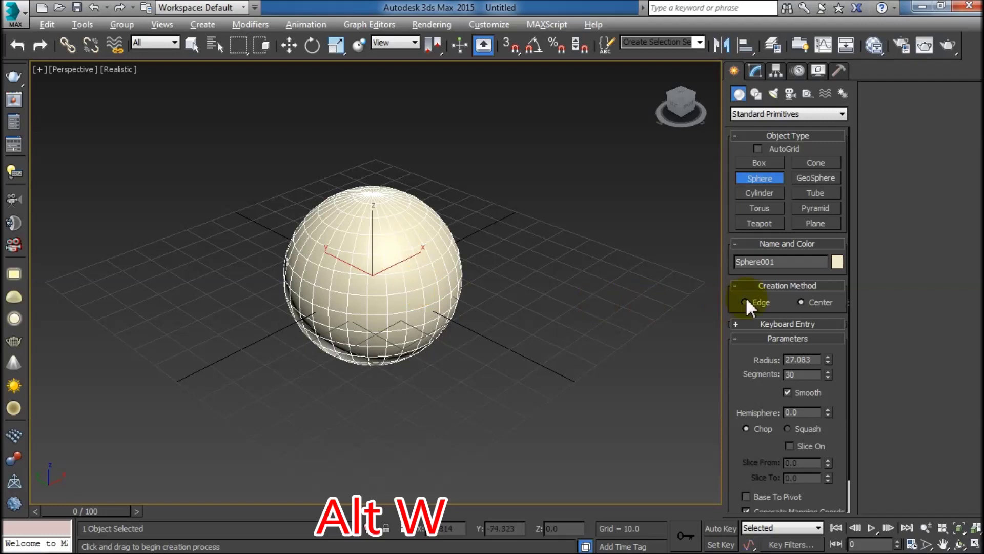
# Step: Set the sphere's object colour to blue
pyautogui.click(838, 262)
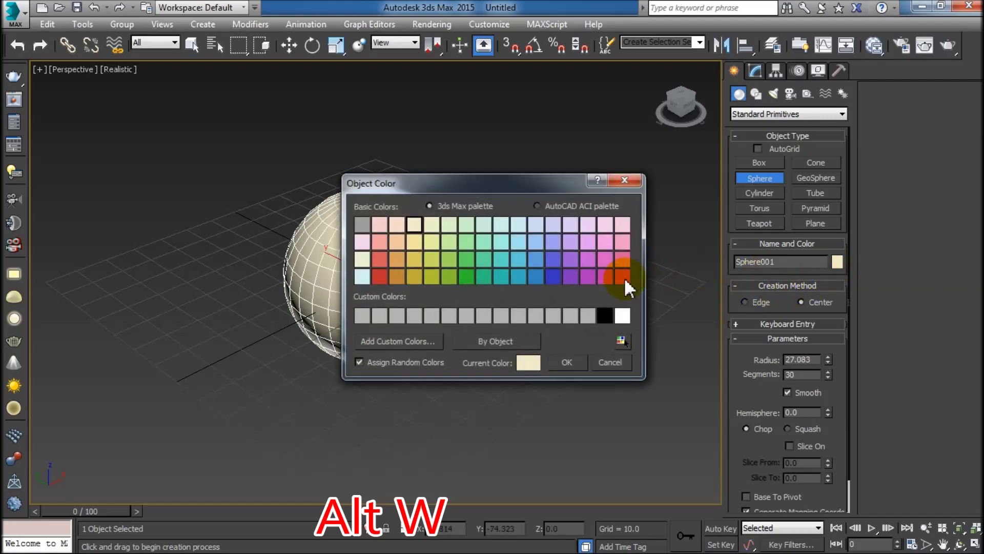
pyautogui.click(552, 277)
pyautogui.click(559, 356)
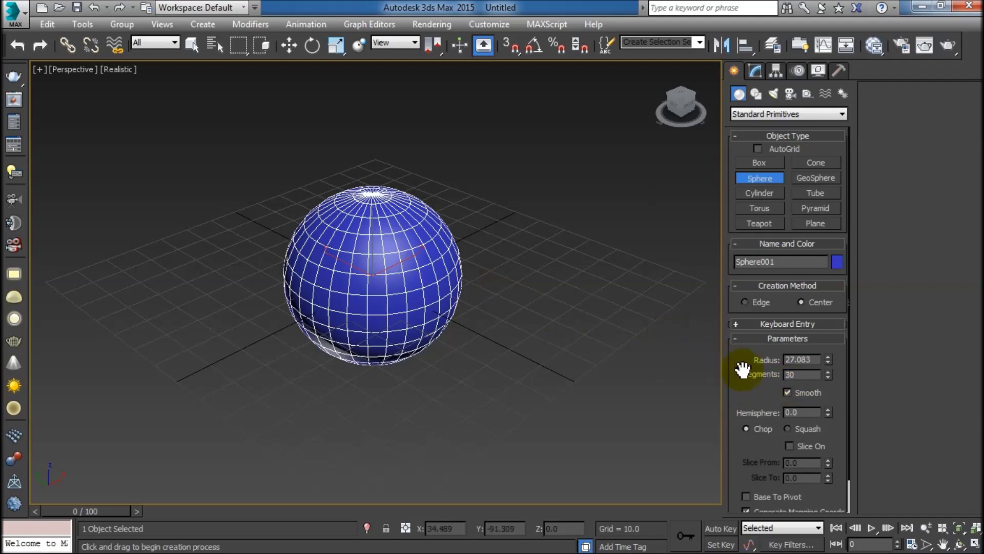
# Step: Give the sphere radius 50 and 16 segments, then restore the four-view layout
pyautogui.doubleClick(795, 374)
pyautogui.write('50')
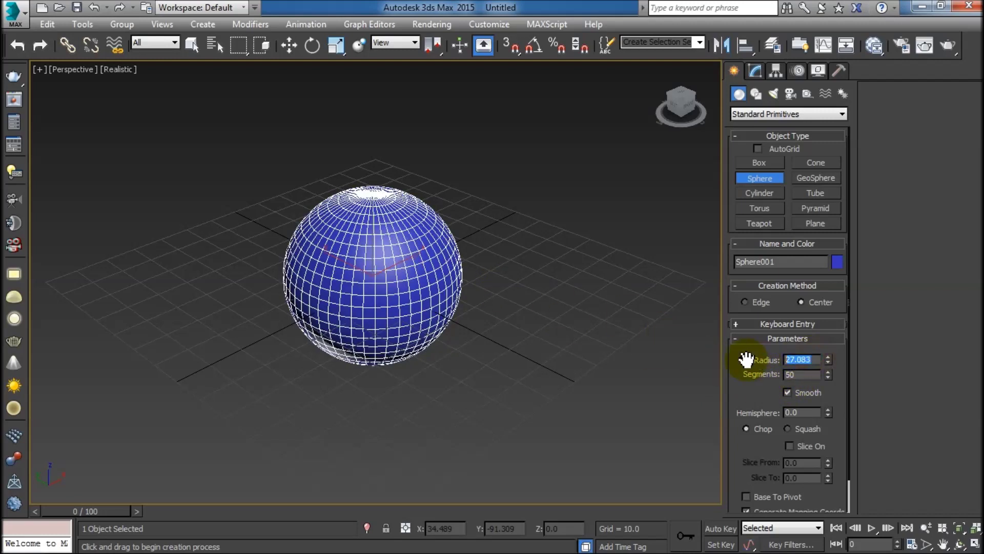
pyautogui.write('50')
pyautogui.press('Return')
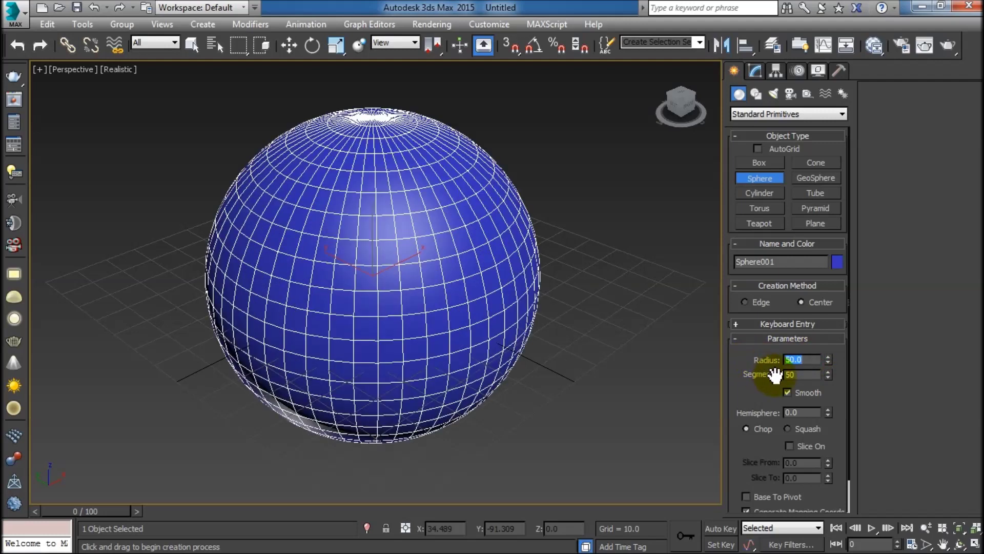
pyautogui.press('Tab')
pyautogui.write('16')
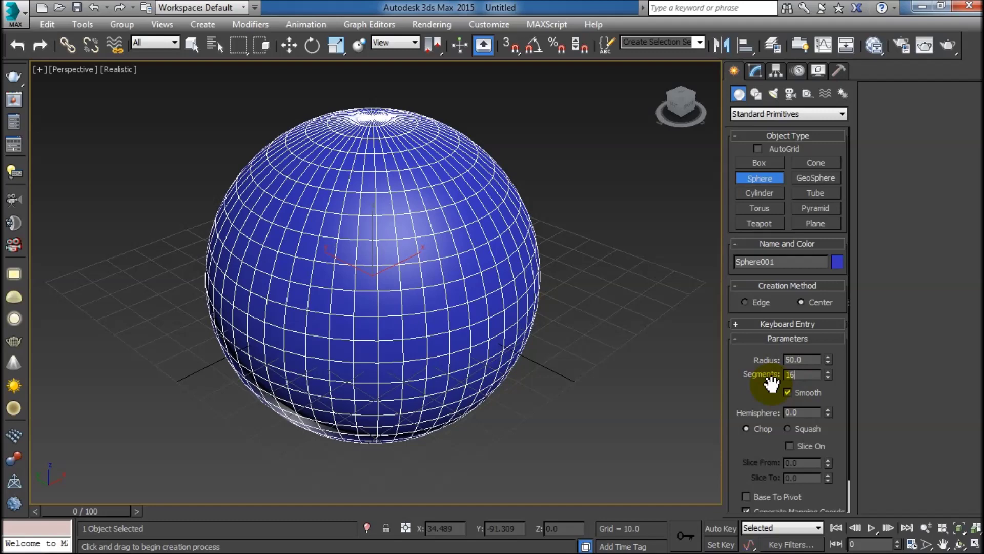
pyautogui.press('Return')
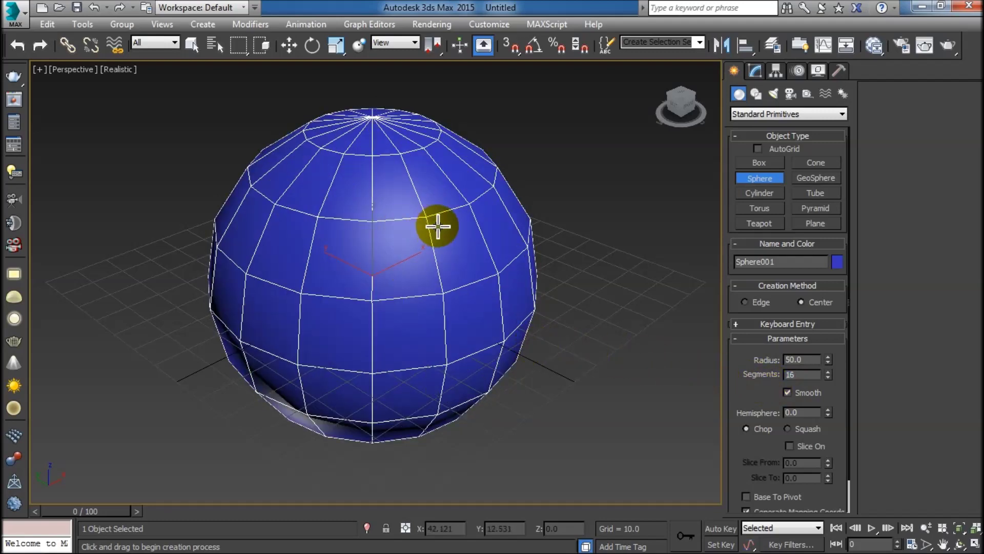
pyautogui.hotkey('alt', 'w')
# Step: Maximize the Top view in Shaded mode, frame the sphere, and show its modifier stack
pyautogui.rightClick(320, 212)
pyautogui.hotkey('alt', 'w')
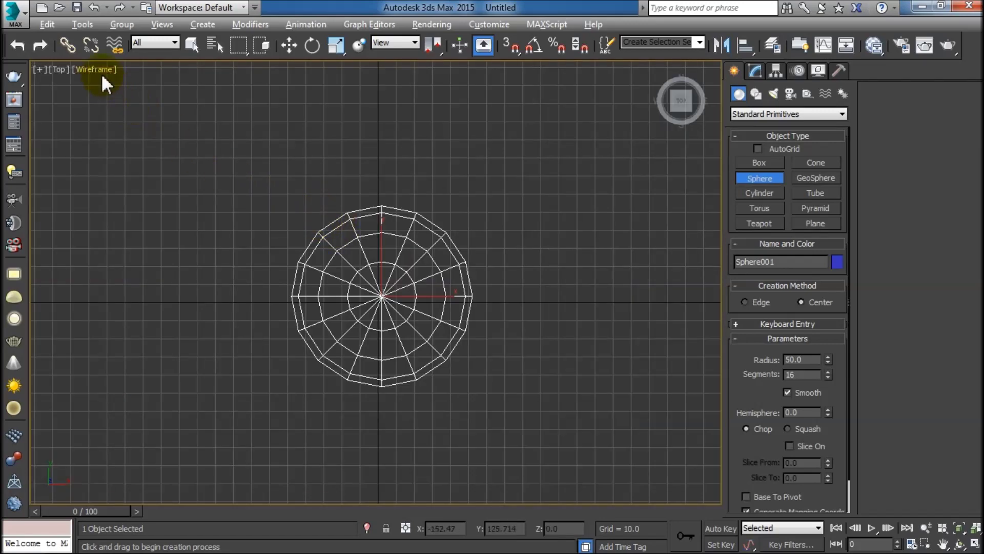
pyautogui.click(97, 70)
pyautogui.click(135, 102)
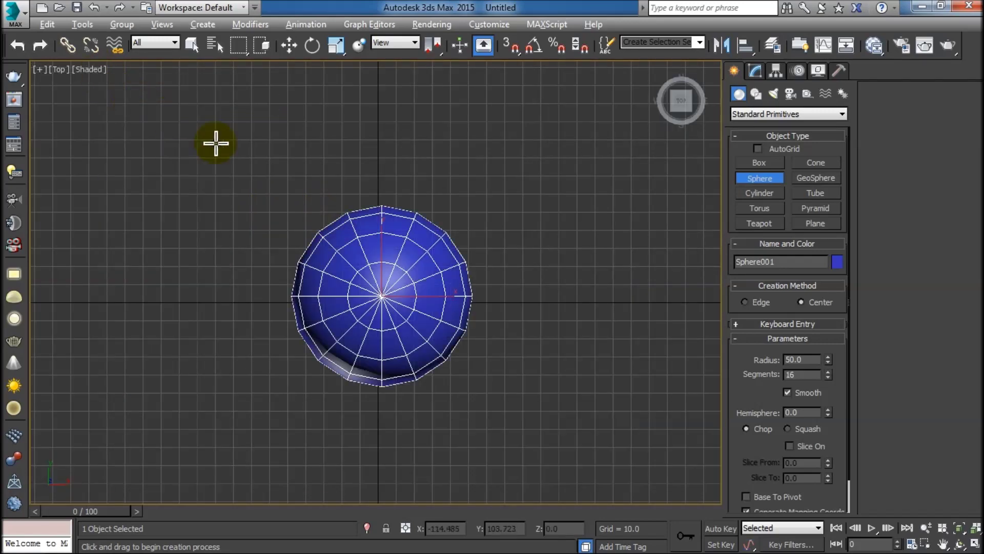
pyautogui.scroll(2, 401, 315)
pyautogui.scroll(3, 382, 303)
pyautogui.scroll(4, 382, 314)
pyautogui.moveTo(416, 290); pyautogui.dragTo(463, 331, button='middle')
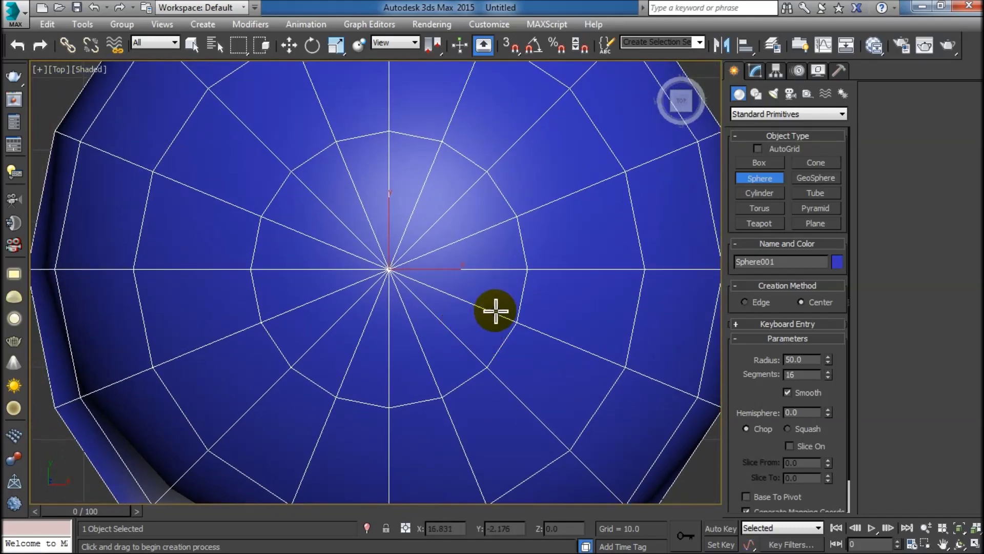
pyautogui.click(758, 70)
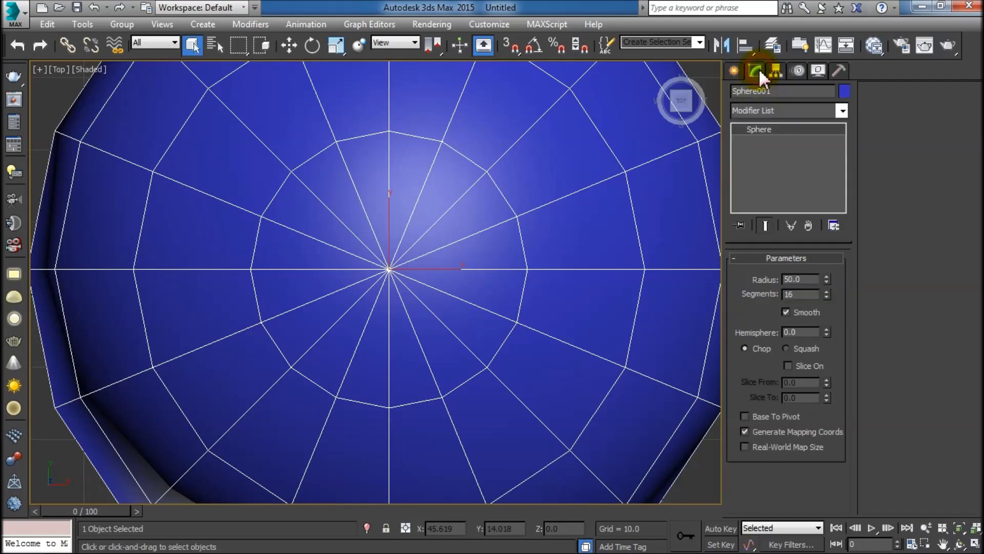
# Step: Convert the sphere to an Editable Poly and switch to Edge level
pyautogui.rightClick(775, 132)
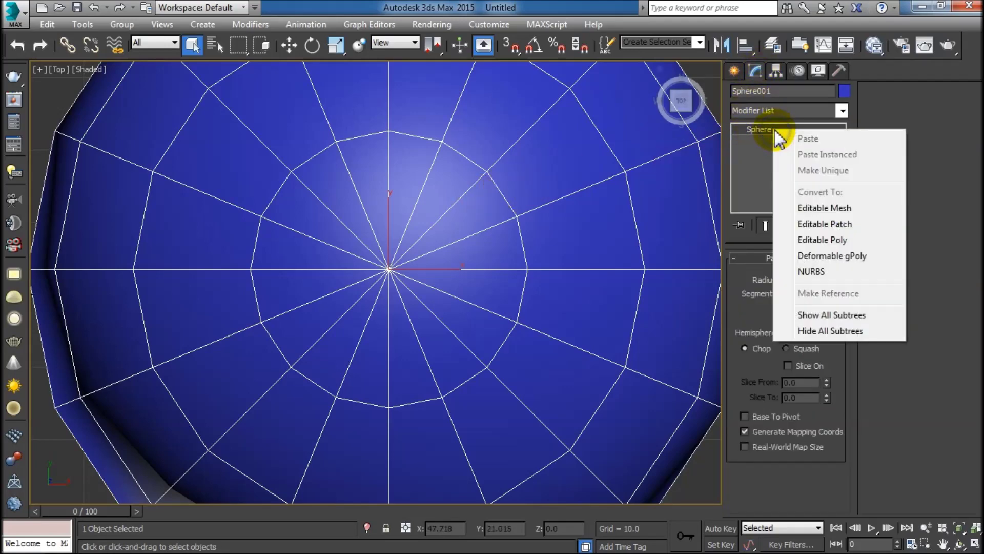
pyautogui.click(822, 239)
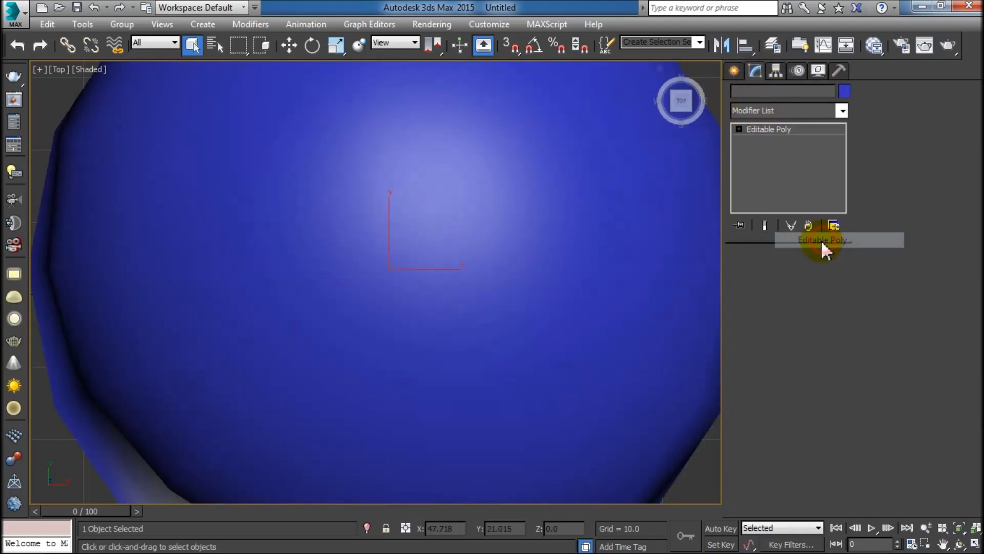
pyautogui.click(740, 129)
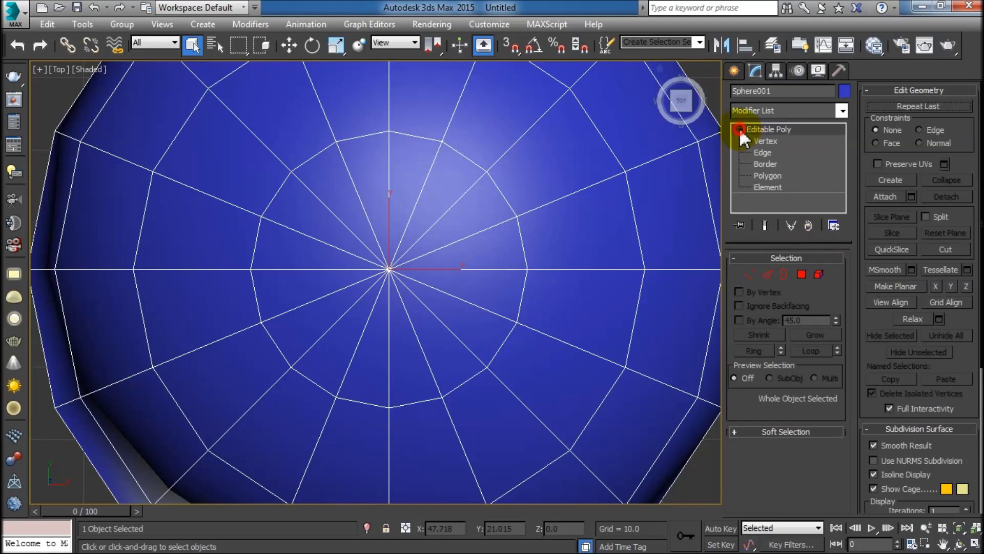
pyautogui.click(763, 153)
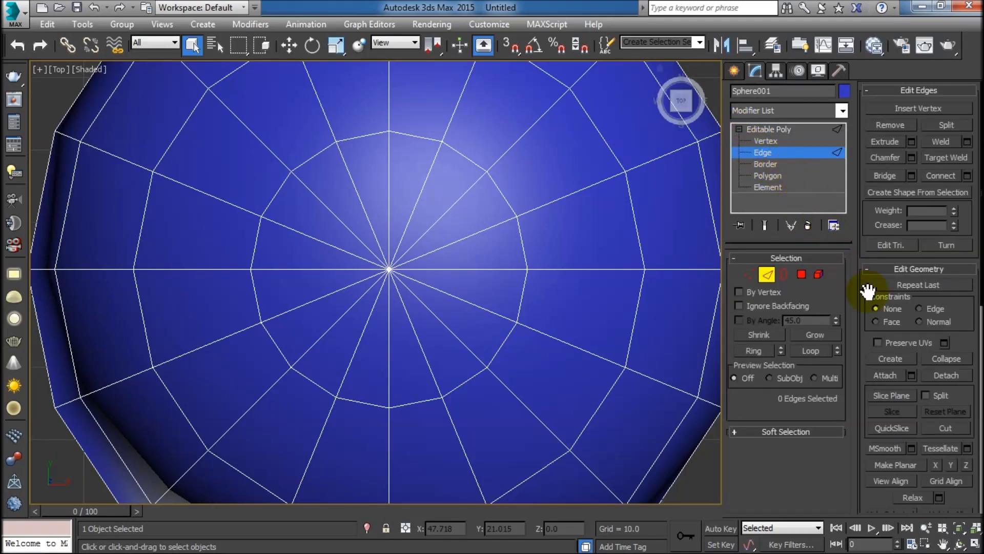
# Step: Cut four horizontal edges across the sphere, two above and two below the centre
pyautogui.click(939, 427)
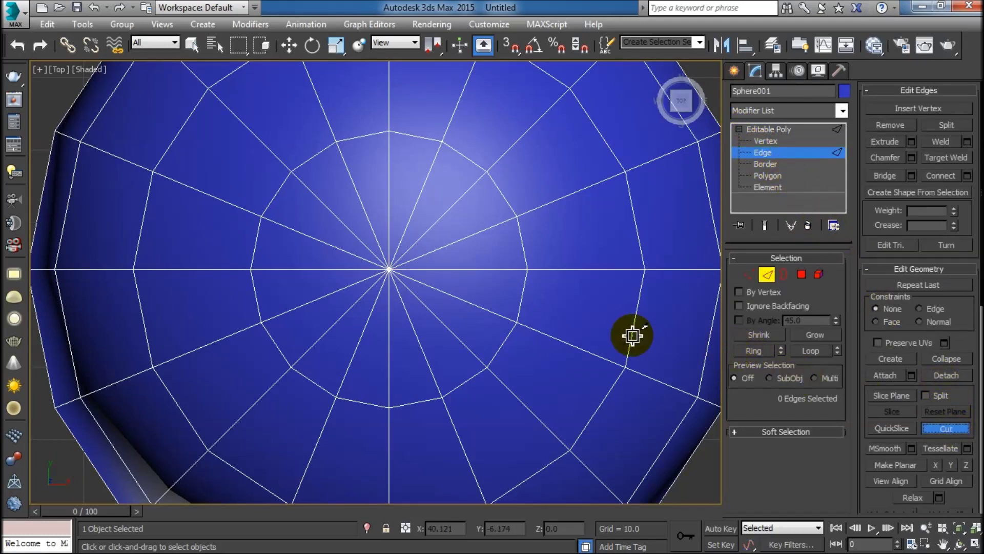
pyautogui.click(513, 217)
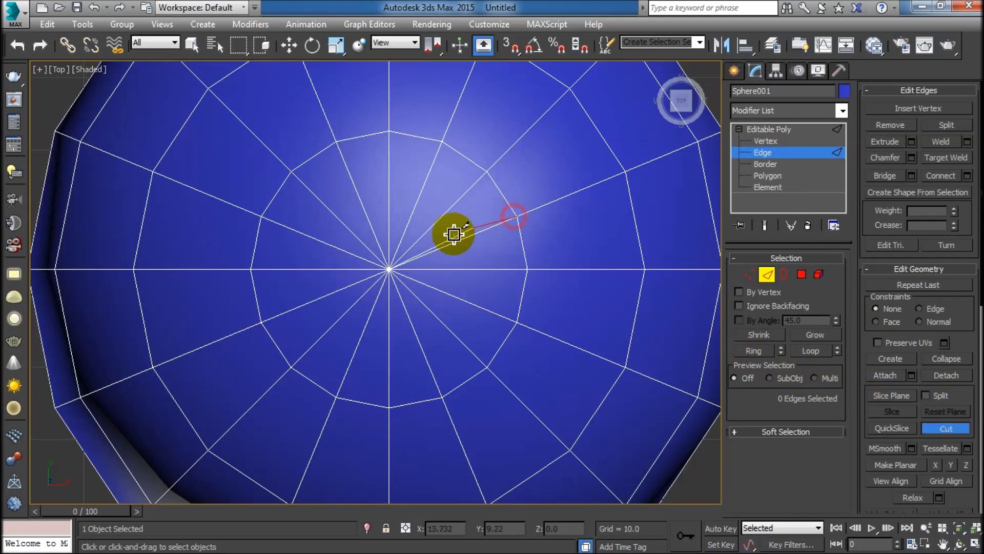
pyautogui.click(265, 215)
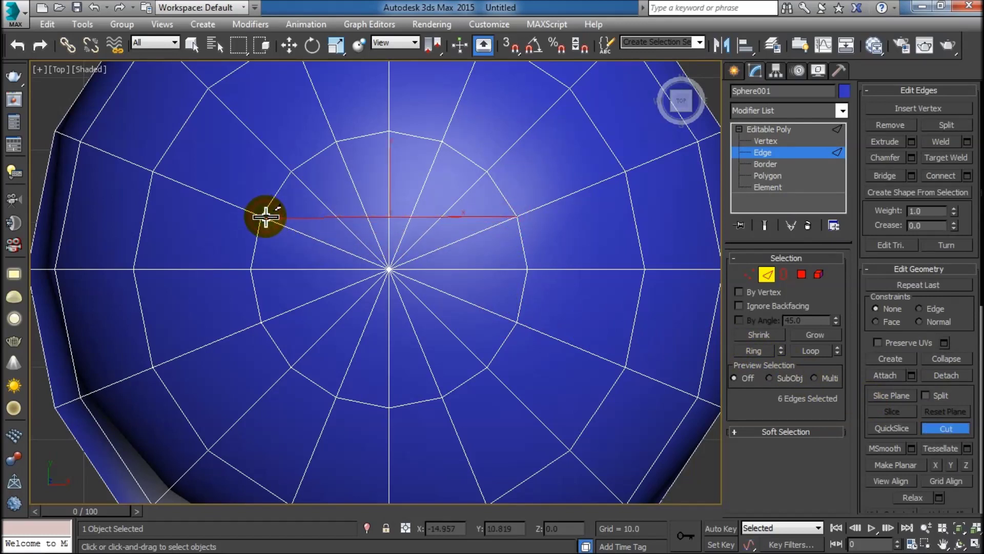
pyautogui.click(487, 171)
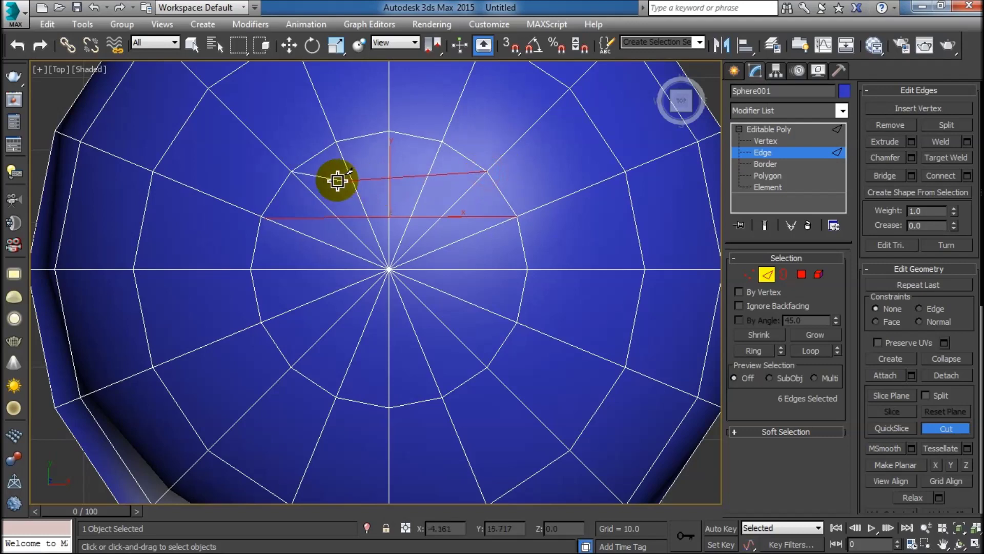
pyautogui.click(294, 172)
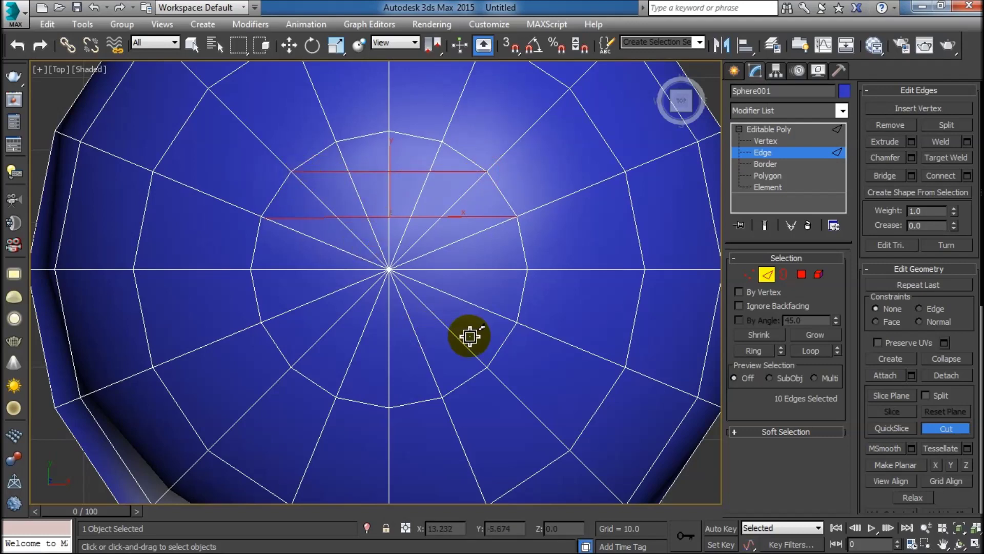
pyautogui.click(516, 321)
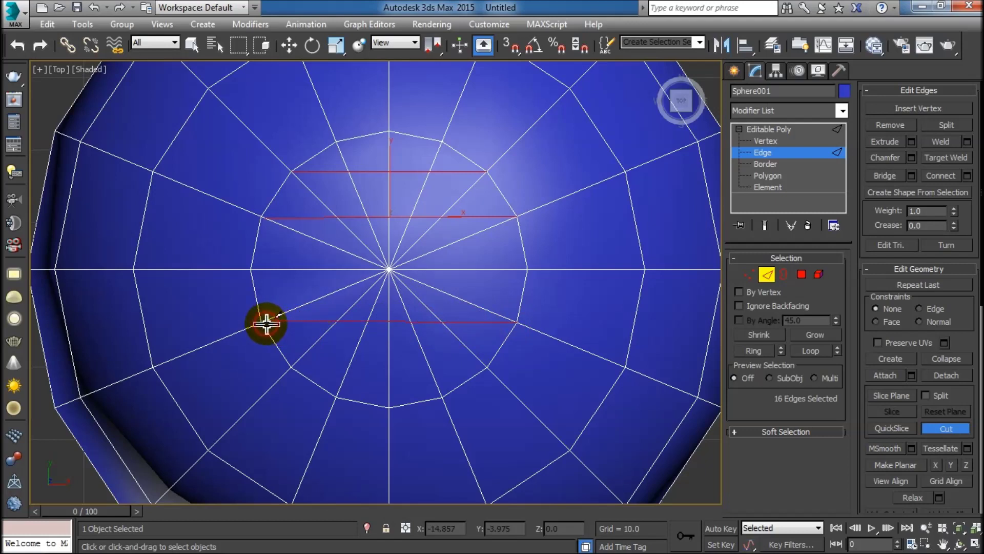
pyautogui.click(267, 322)
pyautogui.click(487, 368)
pyautogui.click(297, 367)
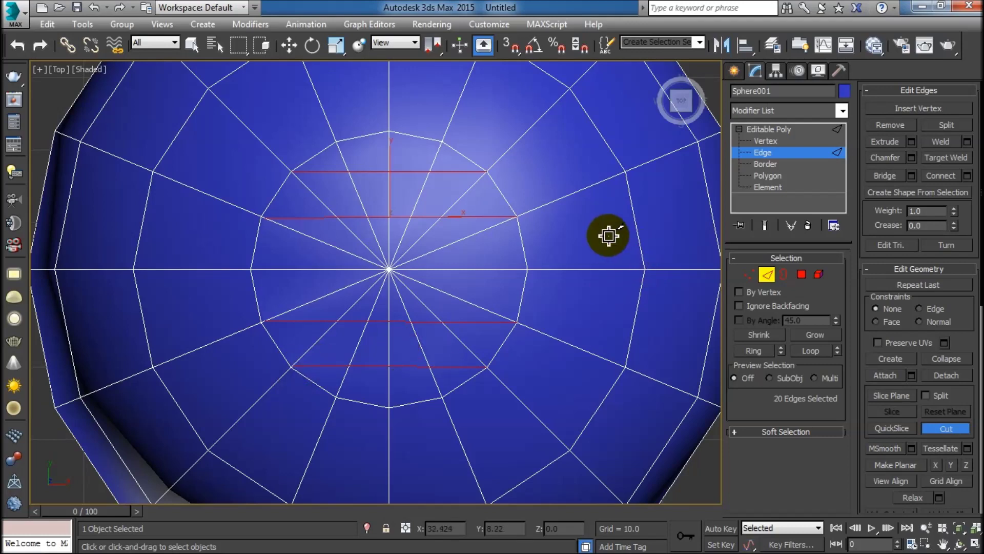
pyautogui.rightClick(608, 236)
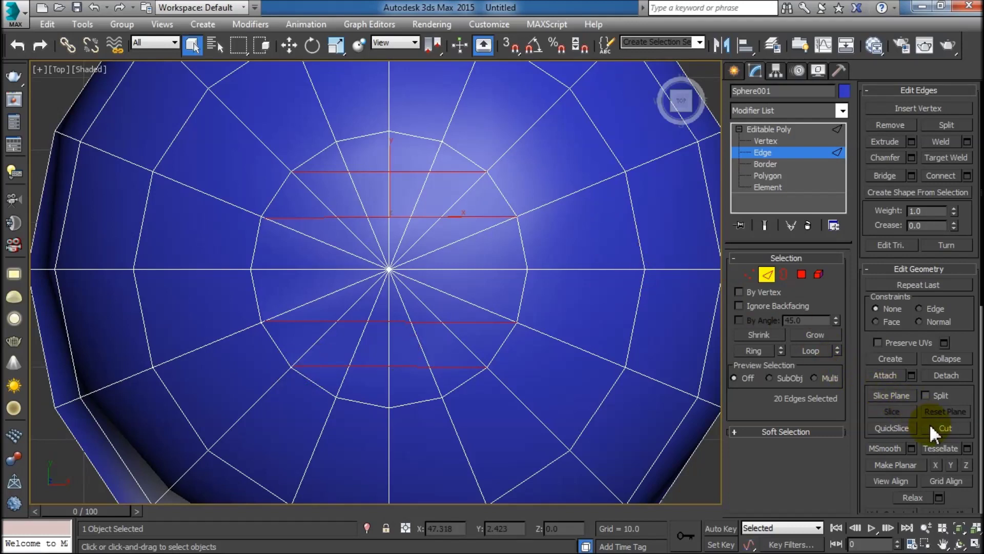
pyautogui.click(462, 164)
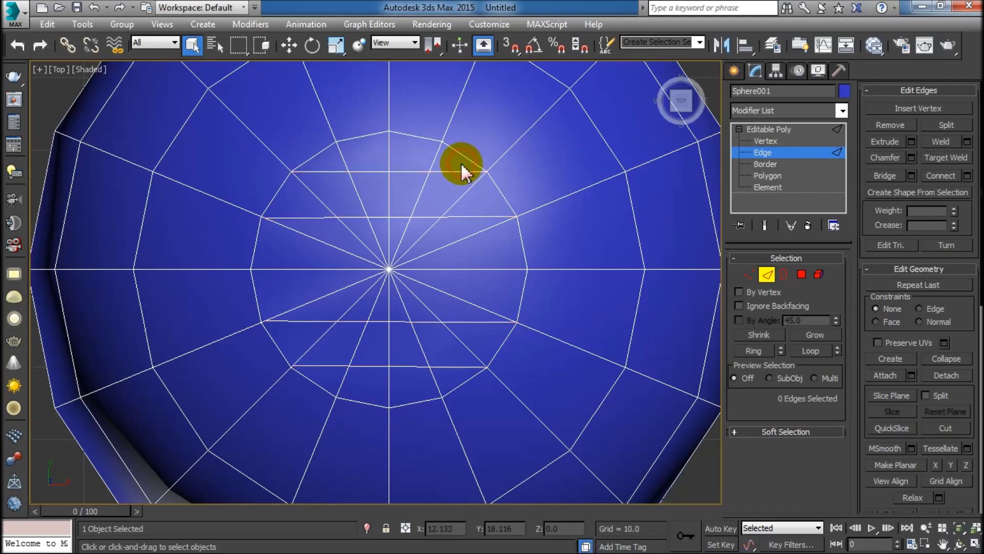
# Step: Select all 24 radial edges meeting at the sphere's top pole
pyautogui.click(465, 191)
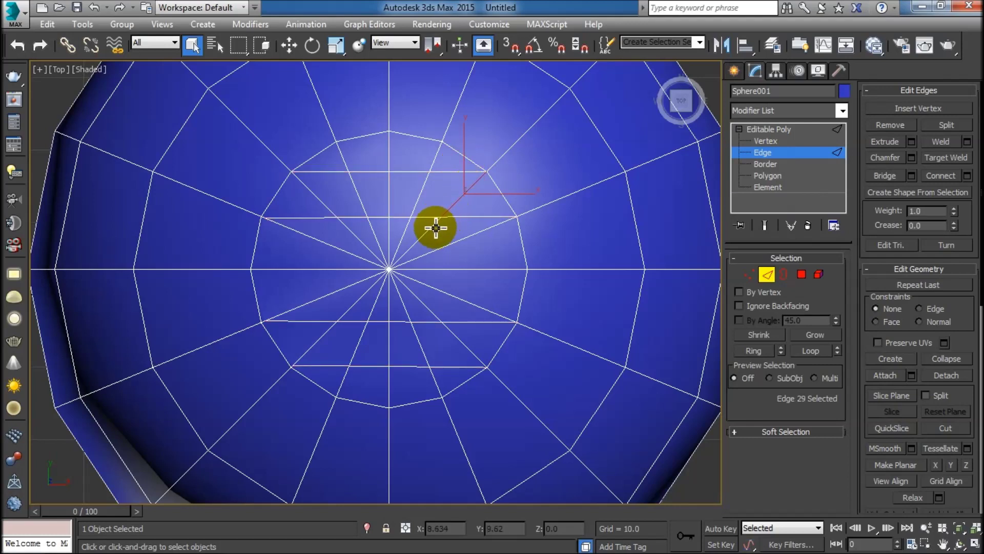
pyautogui.keyDown('ctrl'); pyautogui.click(461, 241); pyautogui.keyUp('ctrl')
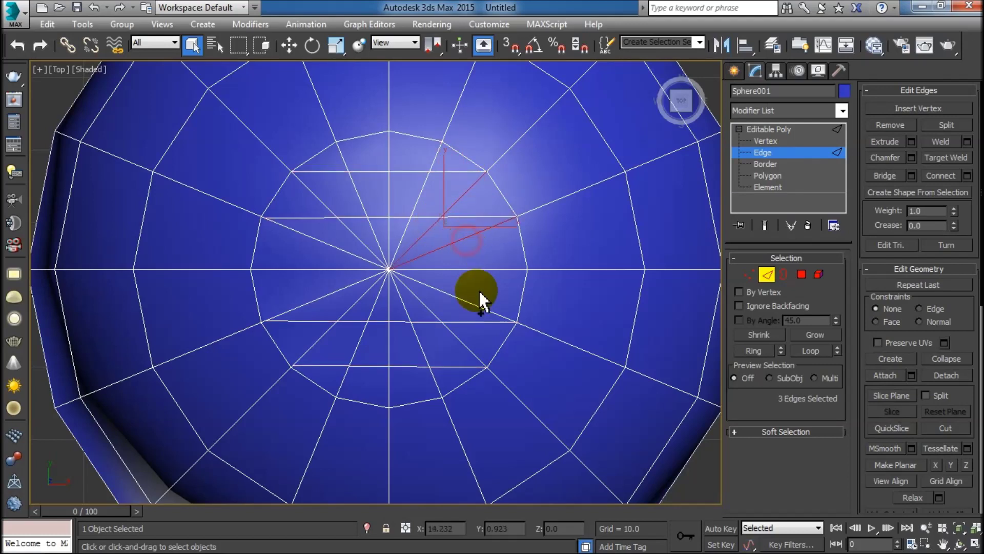
pyautogui.keyDown('ctrl'); pyautogui.click(469, 302); pyautogui.keyUp('ctrl')
pyautogui.keyDown('ctrl'); pyautogui.click(466, 345); pyautogui.keyUp('ctrl')
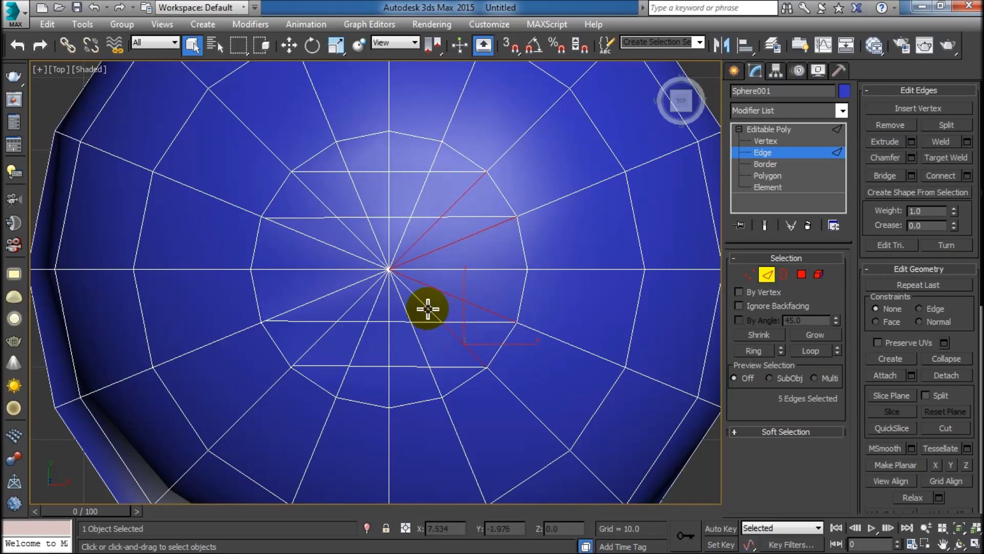
pyautogui.keyDown('ctrl'); pyautogui.click(455, 389); pyautogui.keyUp('ctrl')
pyautogui.keyDown('ctrl'); pyautogui.click(424, 352); pyautogui.keyUp('ctrl')
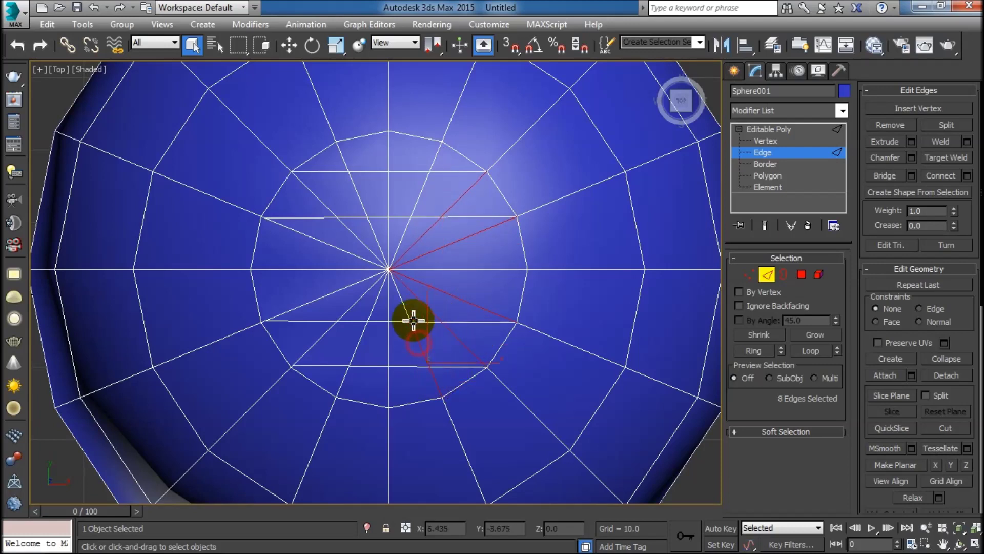
pyautogui.keyDown('ctrl'); pyautogui.click(389, 390); pyautogui.keyUp('ctrl')
pyautogui.keyDown('ctrl'); pyautogui.click(347, 390); pyautogui.keyUp('ctrl')
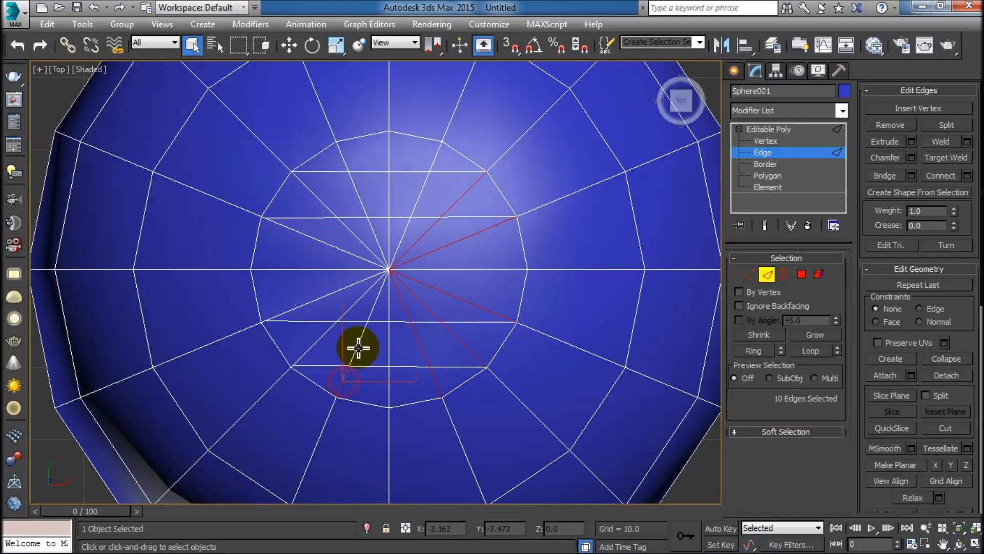
pyautogui.keyDown('ctrl'); pyautogui.click(374, 313); pyautogui.keyUp('ctrl')
pyautogui.keyDown('ctrl'); pyautogui.click(361, 322); pyautogui.keyUp('ctrl')
pyautogui.keyDown('ctrl'); pyautogui.click(318, 341); pyautogui.keyUp('ctrl')
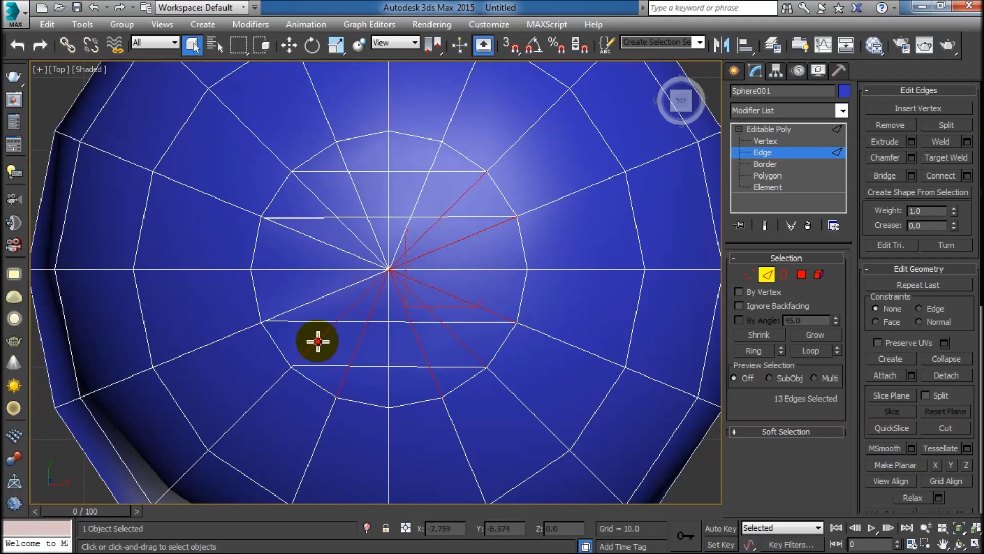
pyautogui.keyDown('ctrl'); pyautogui.click(323, 295); pyautogui.keyUp('ctrl')
pyautogui.keyDown('ctrl'); pyautogui.click(325, 242); pyautogui.keyUp('ctrl')
pyautogui.keyDown('ctrl'); pyautogui.click(354, 232); pyautogui.keyUp('ctrl')
pyautogui.keyDown('ctrl'); pyautogui.click(325, 207); pyautogui.keyUp('ctrl')
pyautogui.keyDown('ctrl'); pyautogui.click(374, 238); pyautogui.keyUp('ctrl')
pyautogui.keyDown('ctrl'); pyautogui.click(359, 200); pyautogui.keyUp('ctrl')
pyautogui.keyDown('ctrl'); pyautogui.click(341, 154); pyautogui.keyUp('ctrl')
pyautogui.keyDown('ctrl'); pyautogui.click(405, 232); pyautogui.keyUp('ctrl')
pyautogui.keyDown('ctrl'); pyautogui.click(421, 193); pyautogui.keyUp('ctrl')
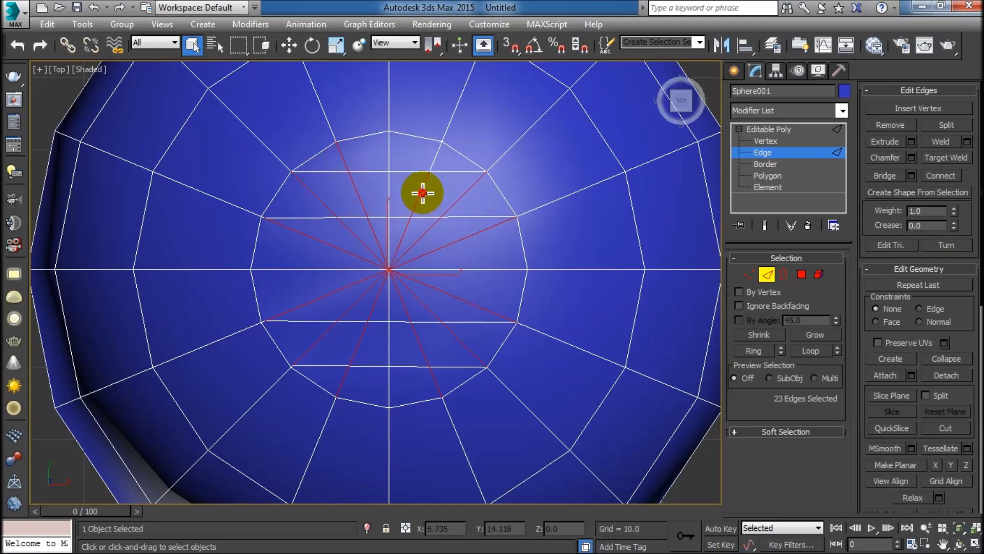
pyautogui.keyDown('ctrl'); pyautogui.click(434, 155); pyautogui.keyUp('ctrl')
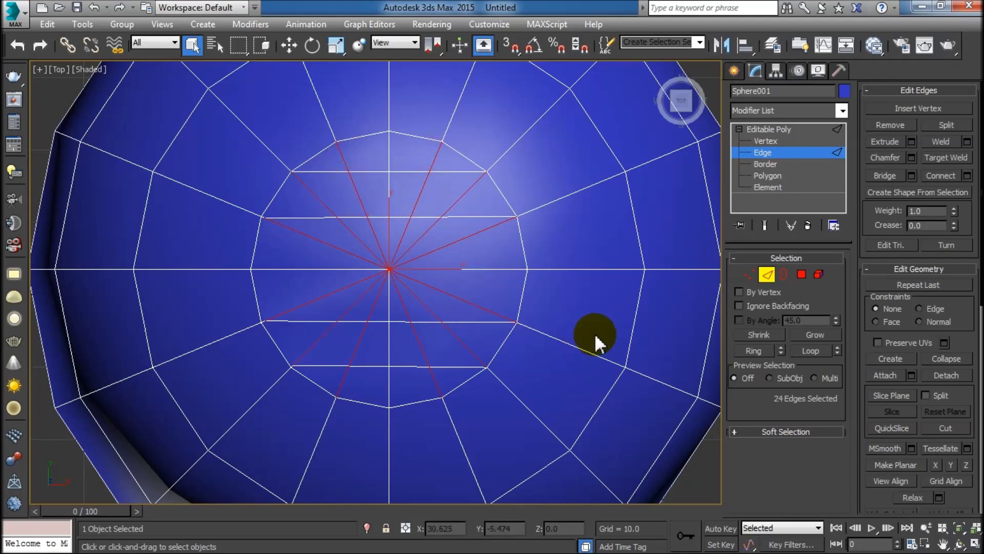
# Step: Remove the selected radial edges, leaving one central polygon, and restore four views
pyautogui.hotkey('ctrl', 'BackSpace')
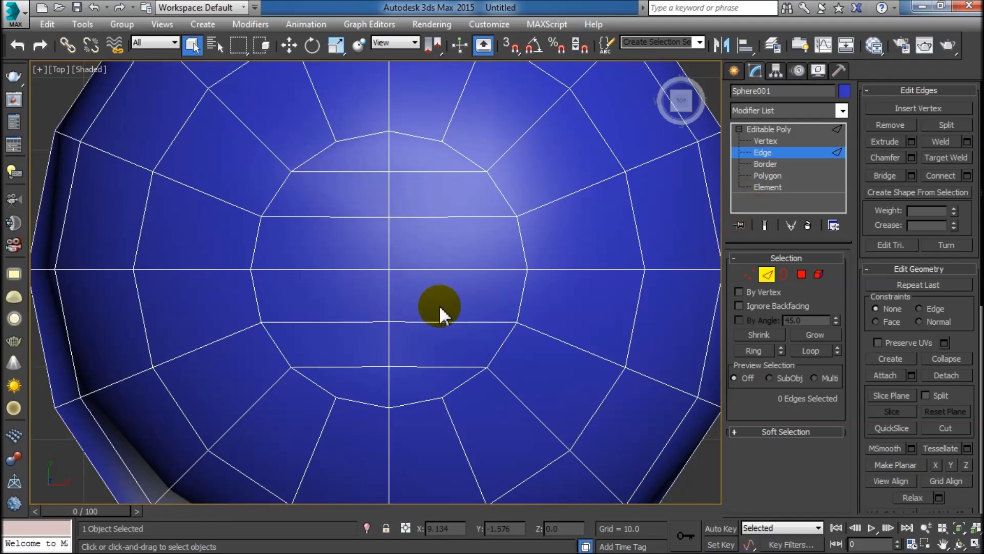
pyautogui.scroll(-2, 439, 305)
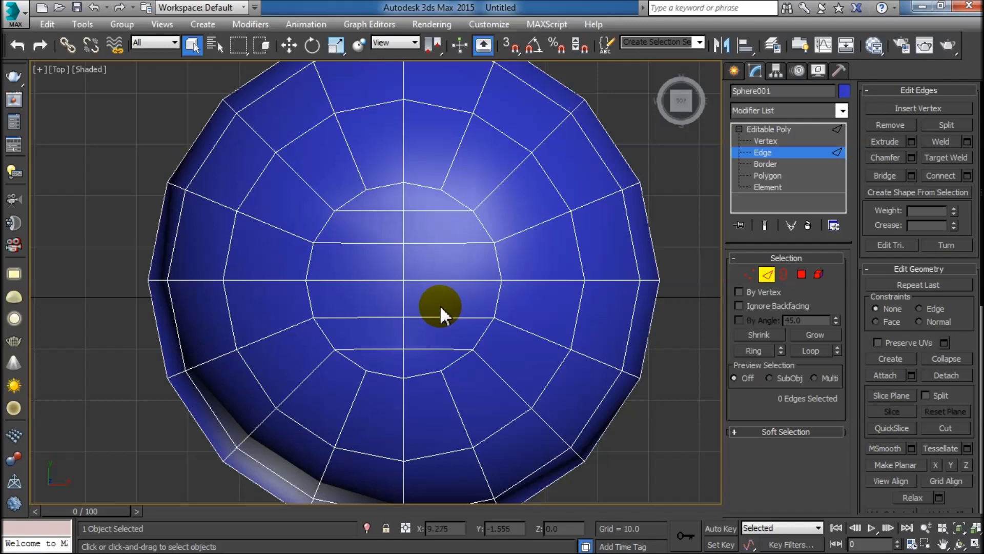
pyautogui.hotkey('alt', 'w')
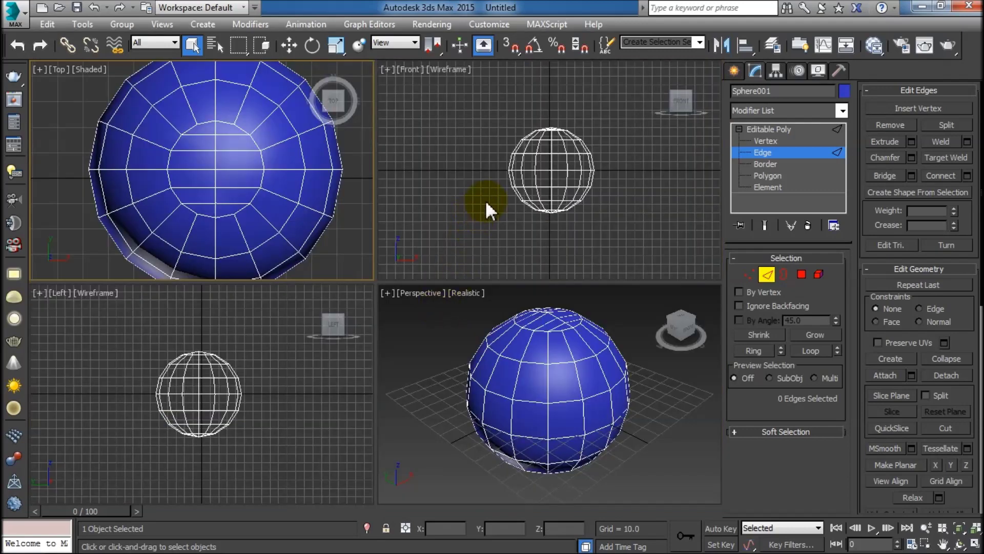
# Step: Marquee-select and delete the sphere's lower half in Front view, leaving a hemisphere
pyautogui.moveTo(499, 180); pyautogui.dragTo(620, 232)
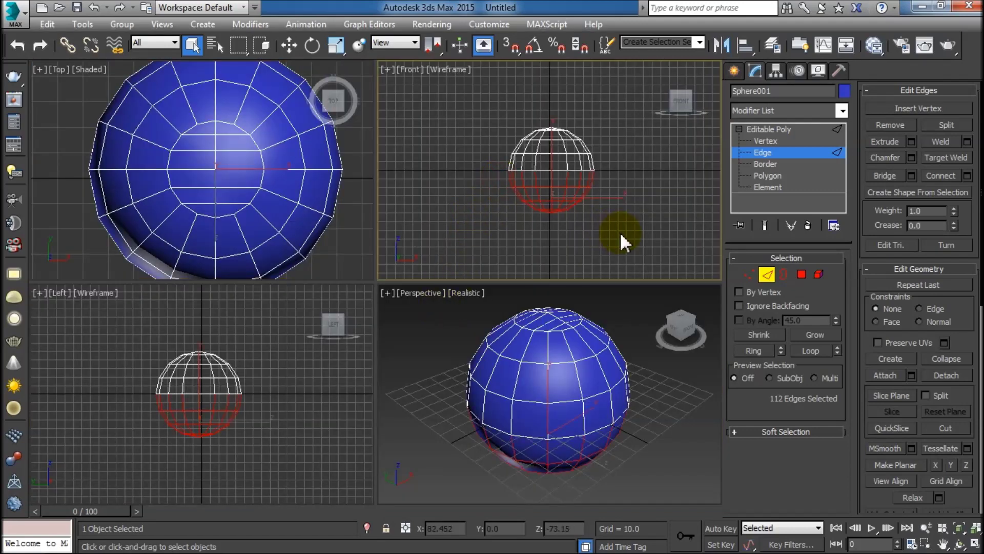
pyautogui.press('Delete')
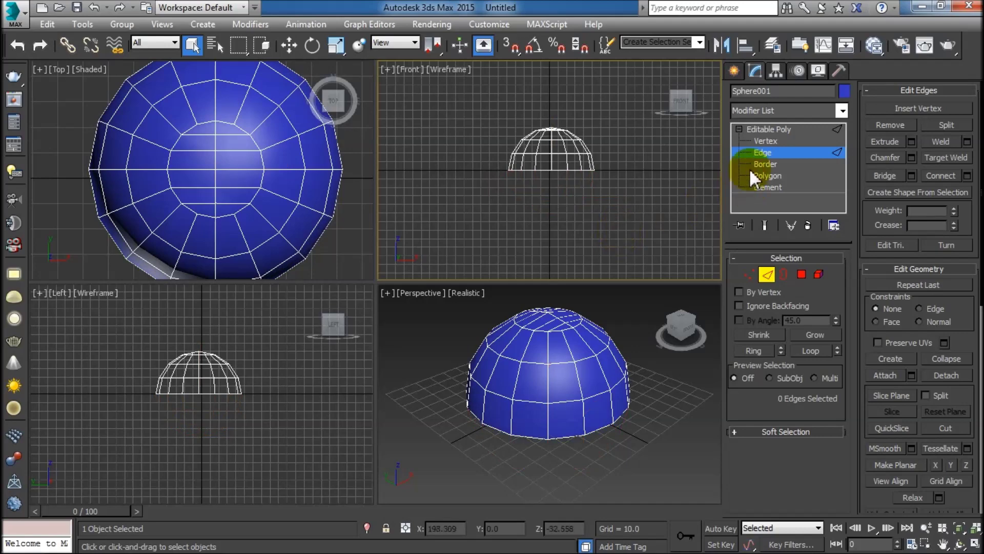
pyautogui.click(754, 130)
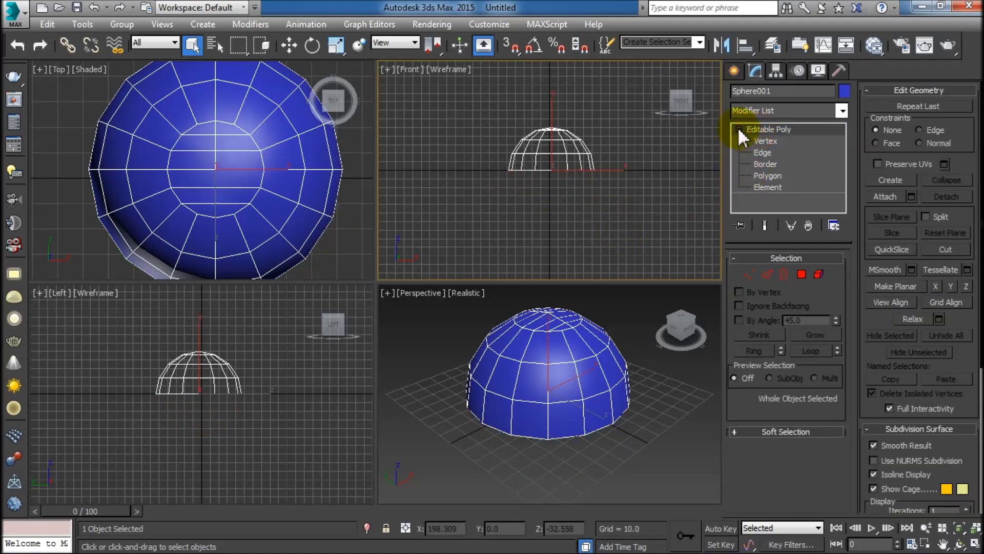
# Step: Add a Symmetry modifier mirroring on the Z axis, then maximize the Top view
pyautogui.click(768, 109)
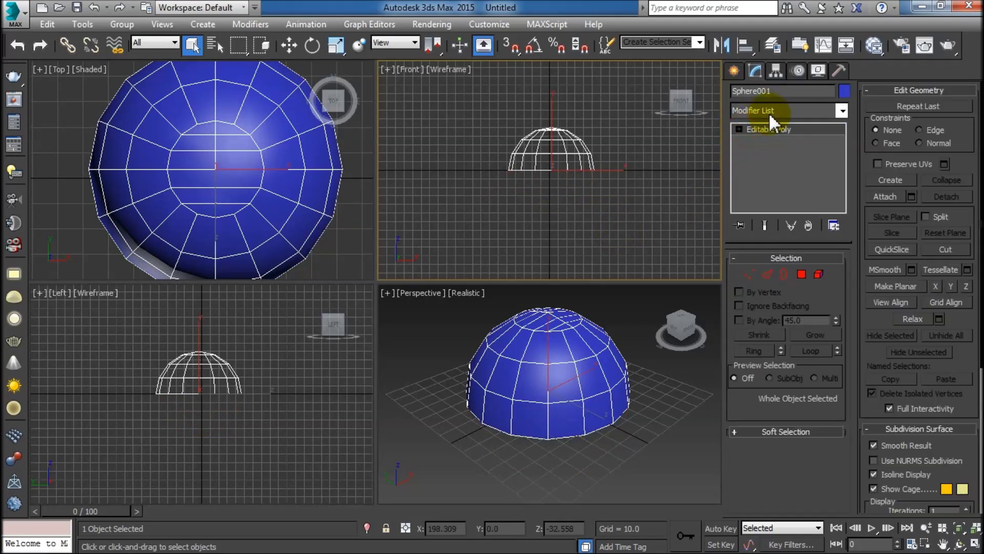
pyautogui.press('s')
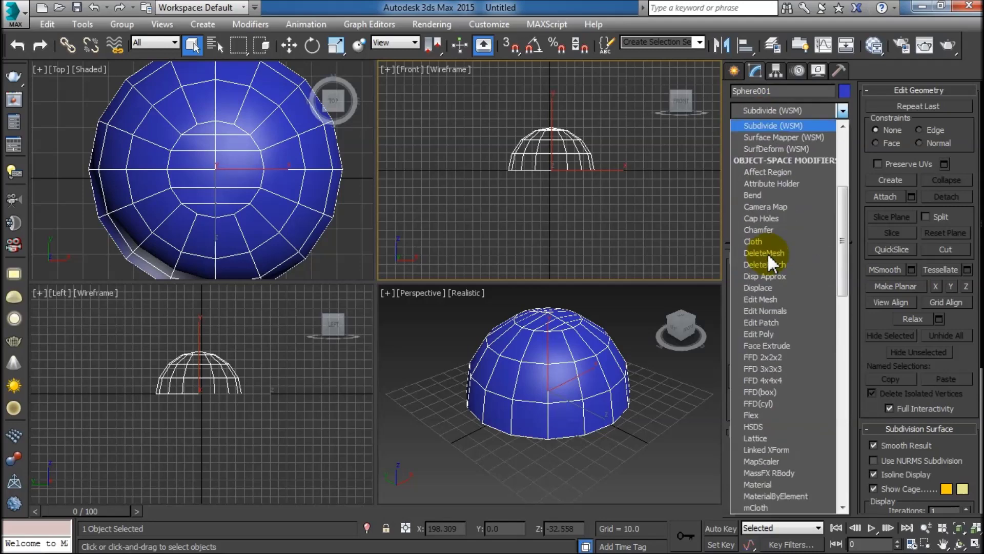
pyautogui.press('e')
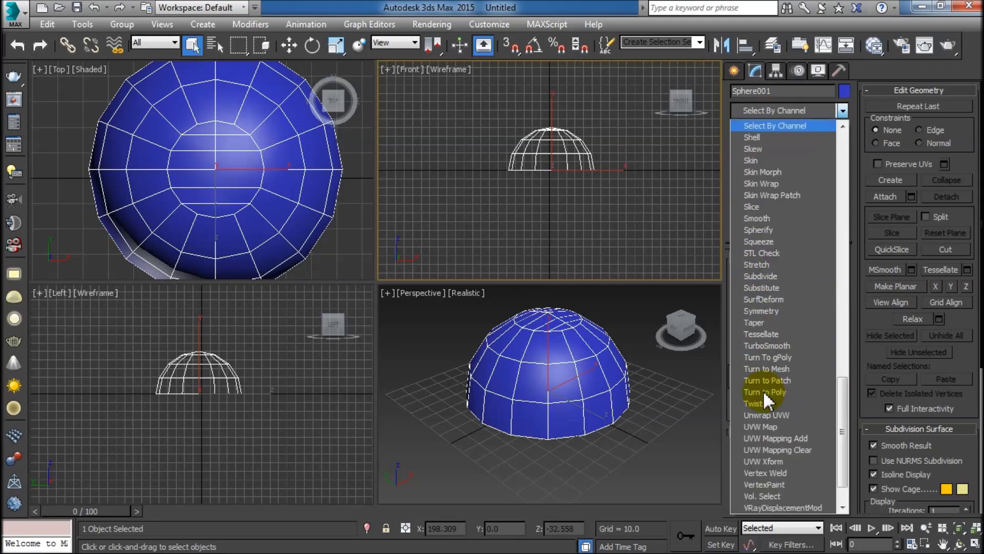
pyautogui.click(762, 311)
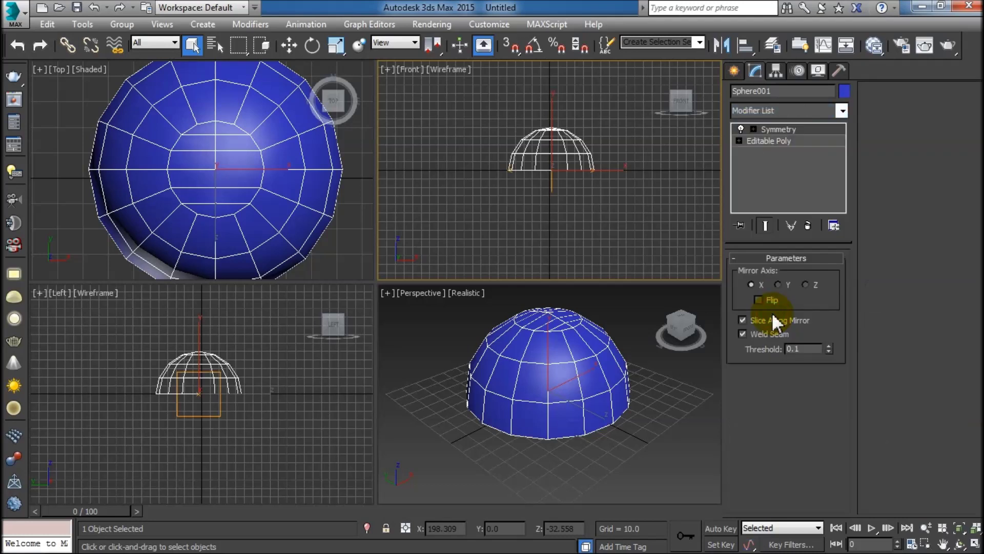
pyautogui.click(805, 285)
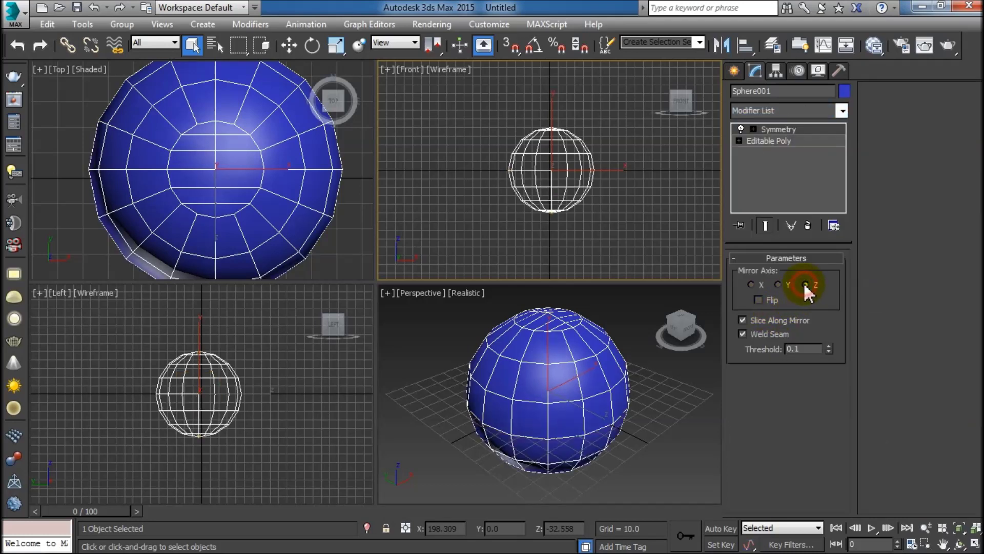
pyautogui.click(356, 228)
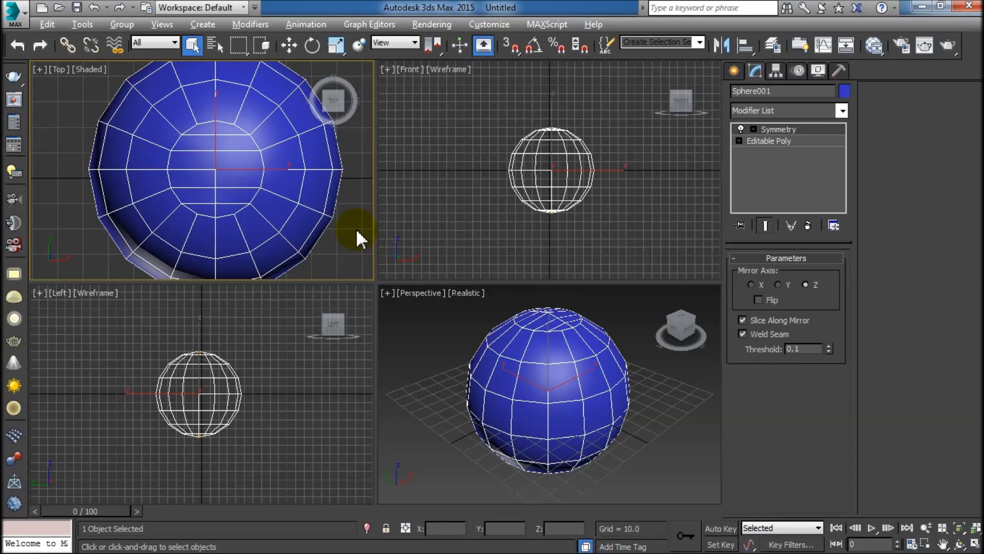
pyautogui.hotkey('alt', 'w')
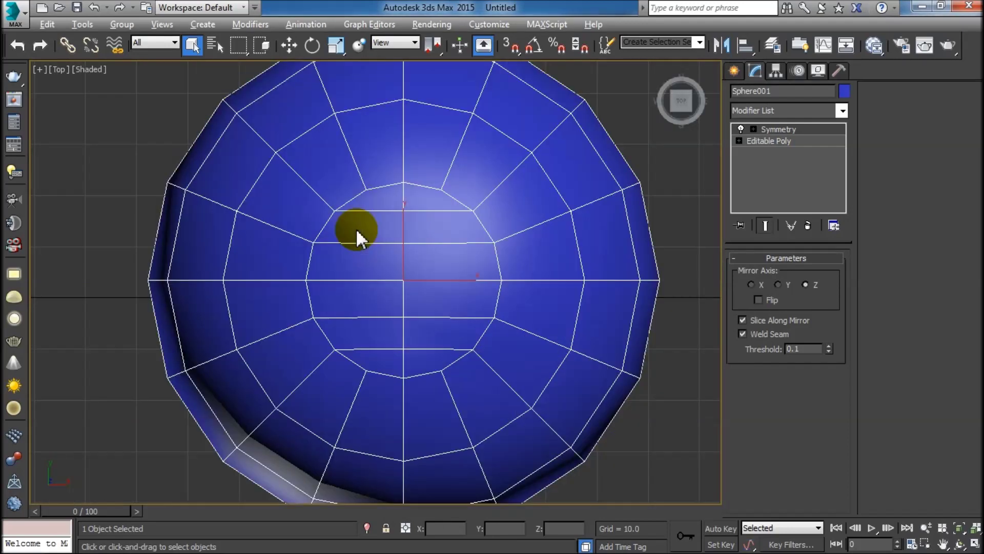
# Step: Select the vertices above and below the centre and scale them closer along Y
pyautogui.click(739, 139)
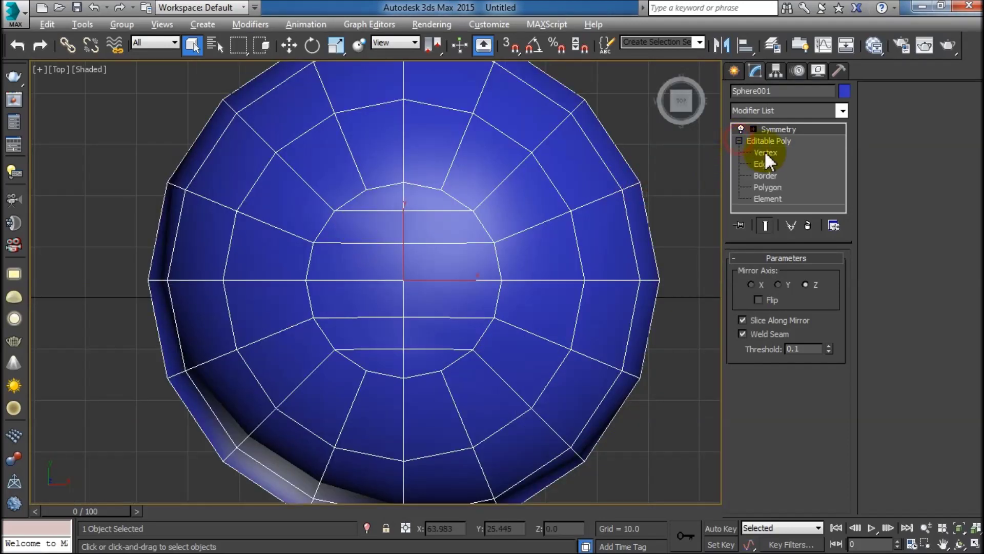
pyautogui.click(770, 165)
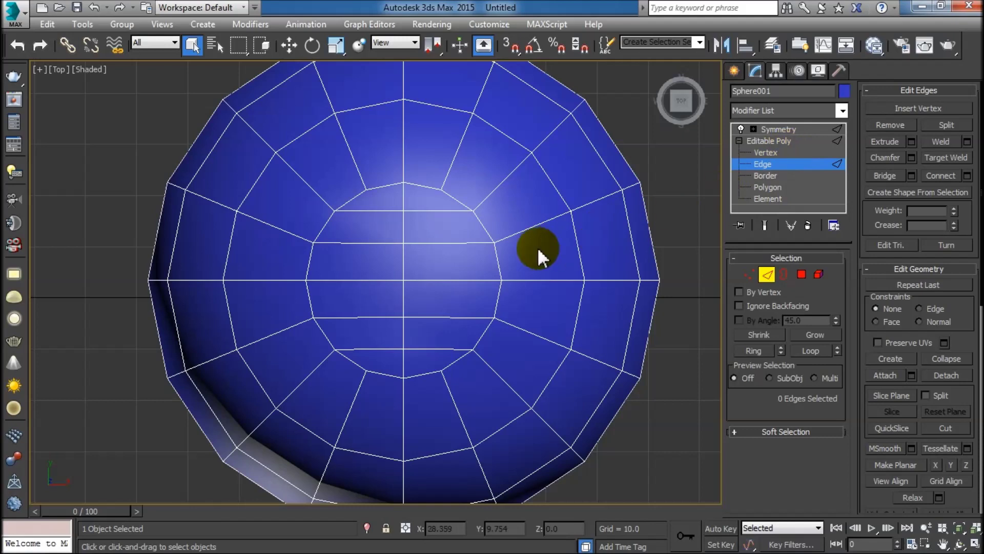
pyautogui.click(764, 153)
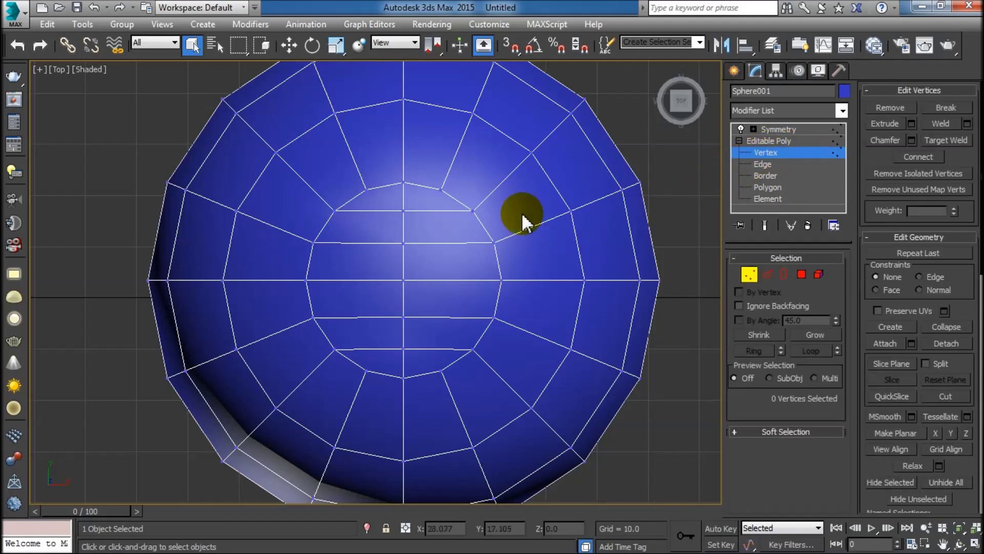
pyautogui.click(404, 211)
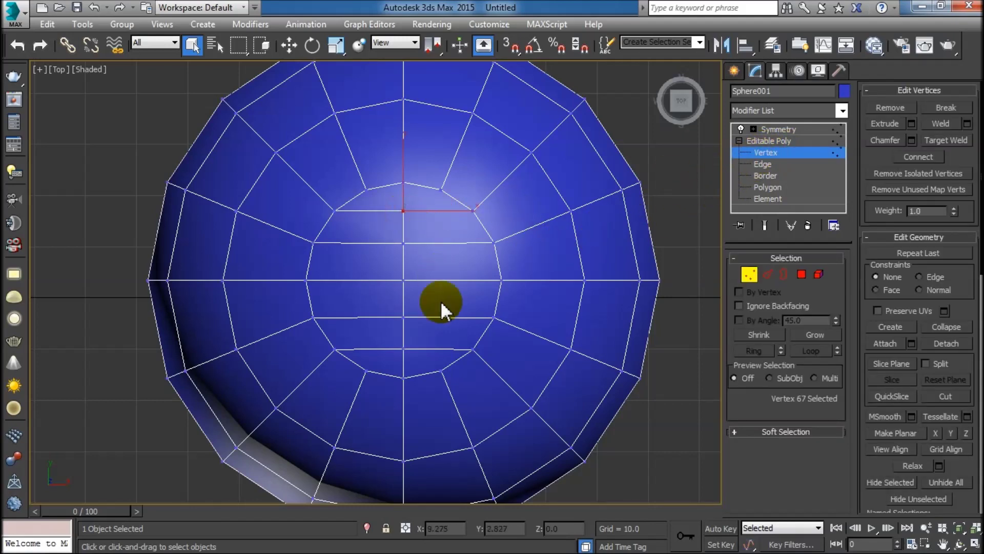
pyautogui.keyDown('ctrl'); pyautogui.click(402, 351); pyautogui.keyUp('ctrl')
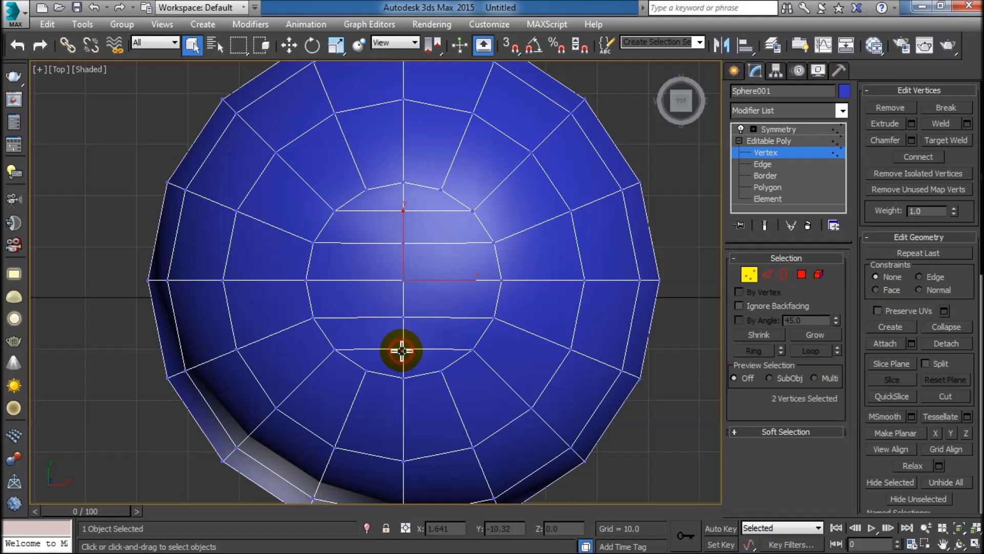
pyautogui.click(336, 45)
pyautogui.moveTo(403, 210); pyautogui.dragTo(403, 214)
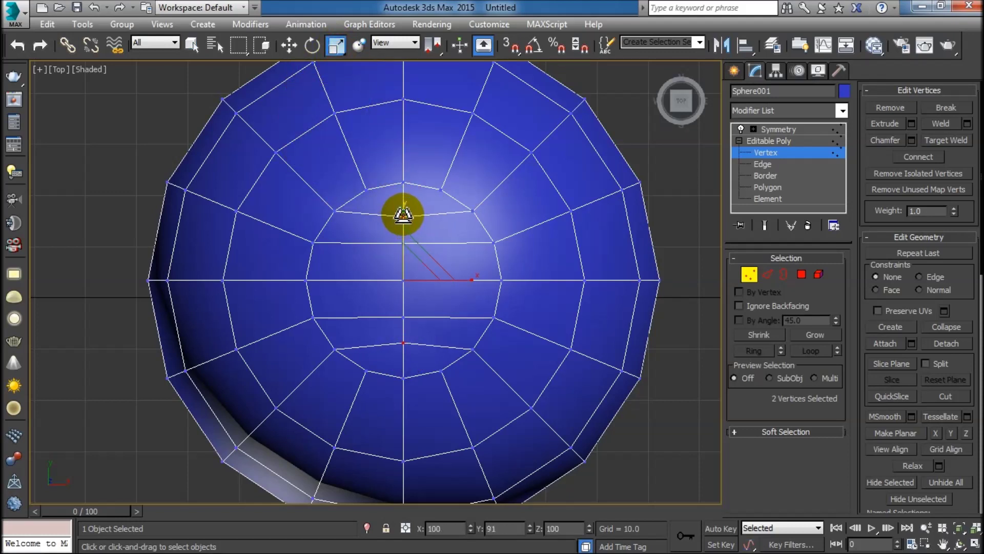
# Step: Scale a second centreline vertex pair inward to 90% along Y
pyautogui.click(403, 242)
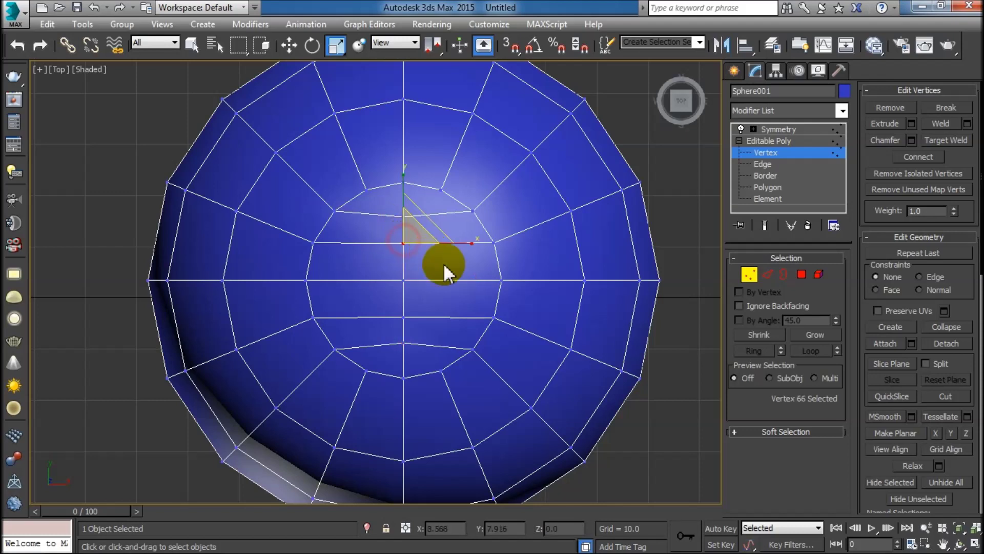
pyautogui.keyDown('ctrl'); pyautogui.click(403, 313); pyautogui.keyUp('ctrl')
pyautogui.moveTo(405, 220)
pyautogui.mouseDown()
pyautogui.moveTo(405, 231)
pyautogui.moveTo(410, 220)
pyautogui.mouseUp()
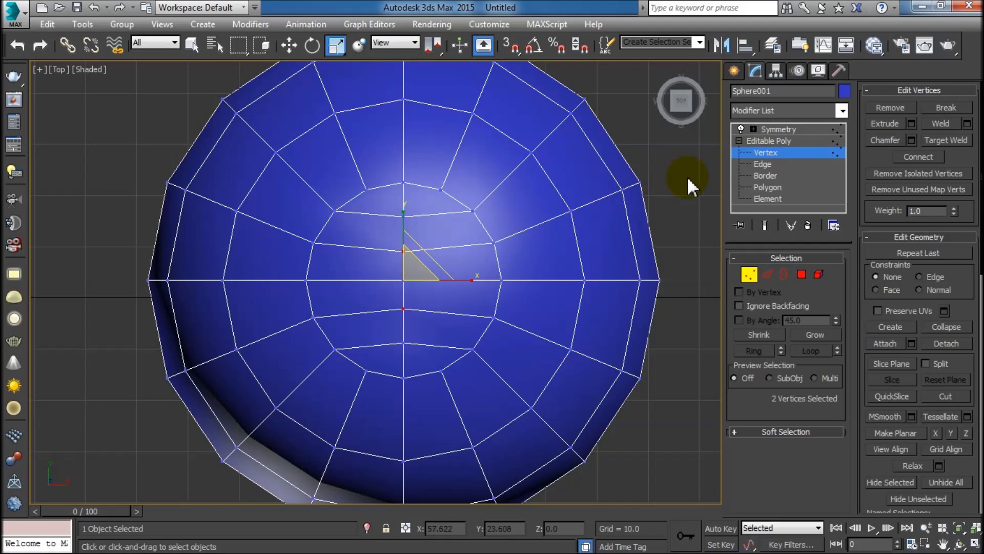
pyautogui.click(762, 164)
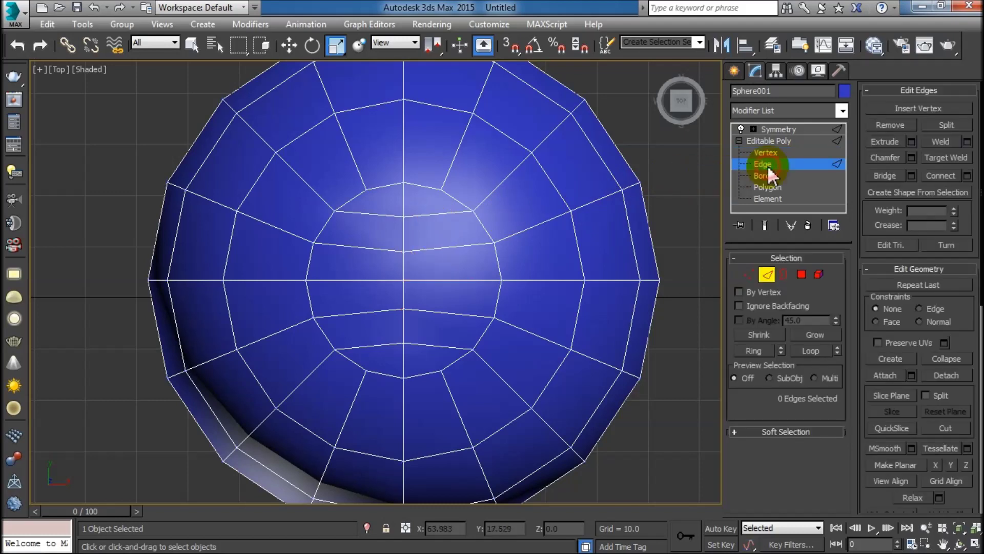
# Step: Select the vertical centreline edge loop and chamfer it by 2.0
pyautogui.click(403, 201)
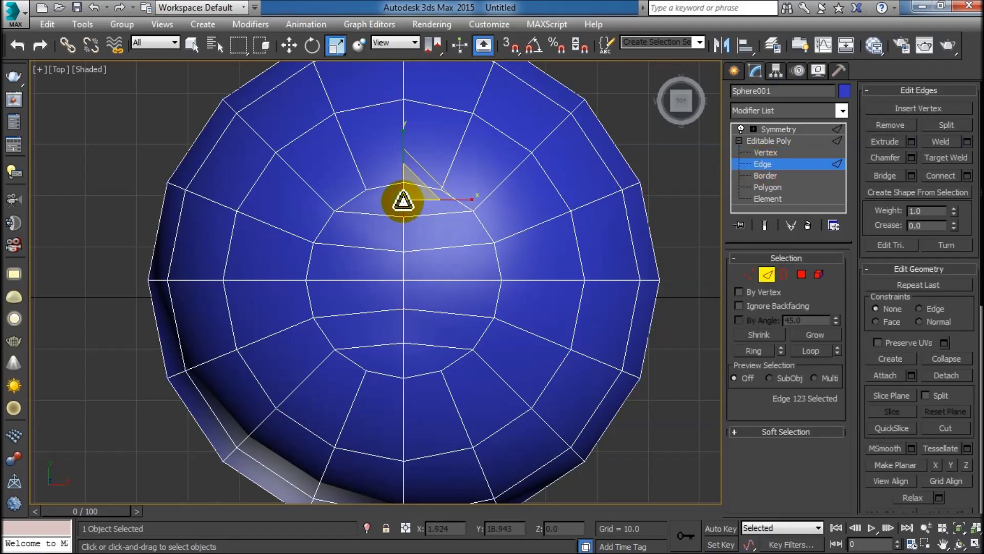
pyautogui.scroll(-2, 503, 361)
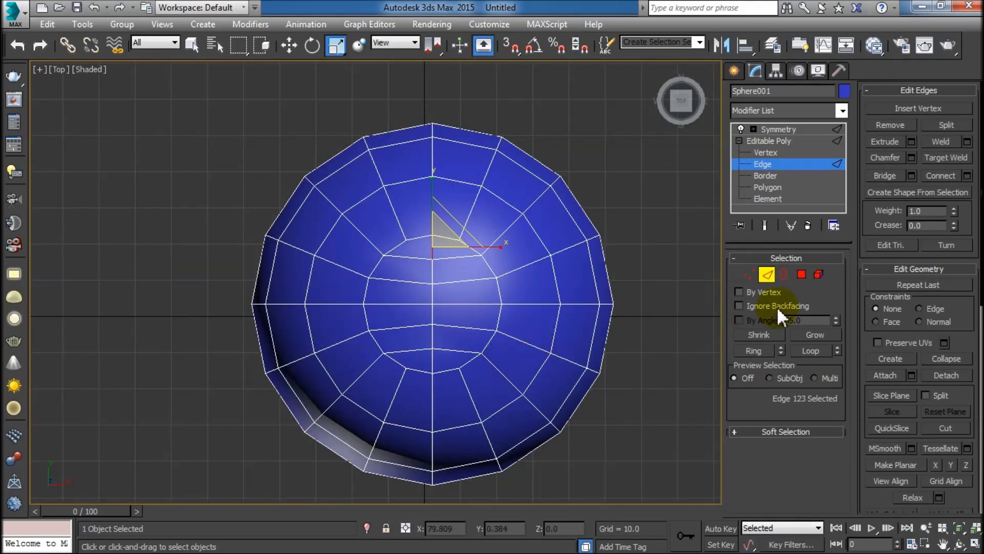
pyautogui.click(814, 349)
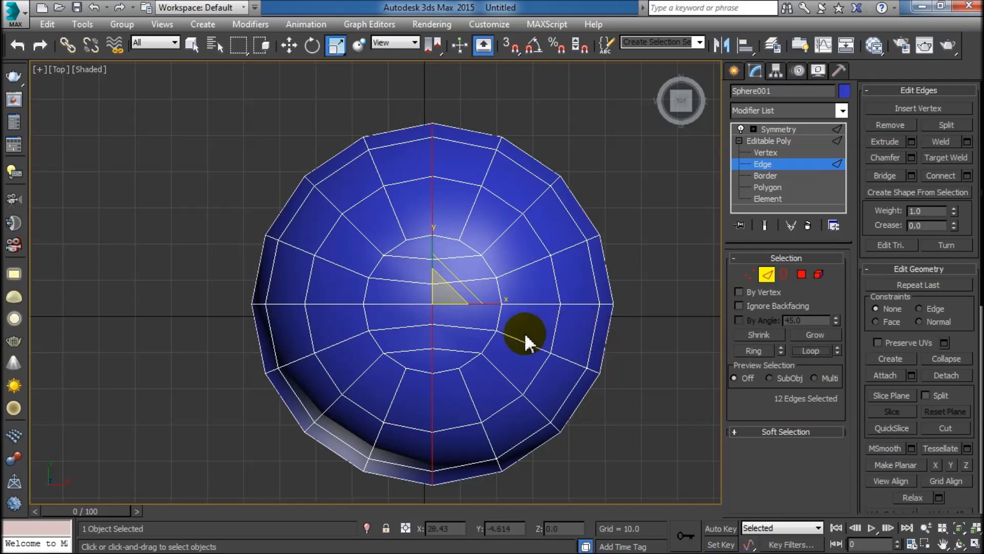
pyautogui.scroll(1, 521, 332)
pyautogui.scroll(2, 513, 327)
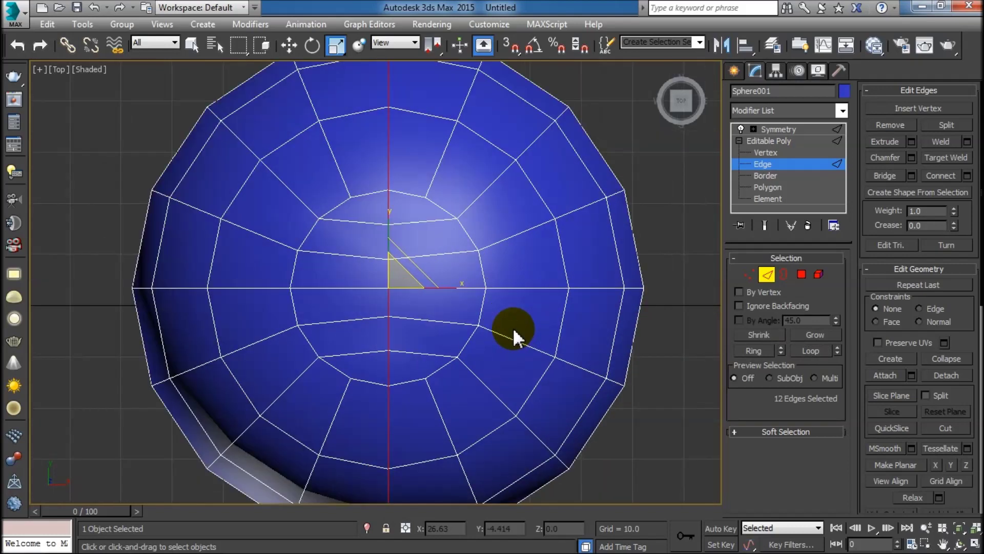
pyautogui.click(911, 157)
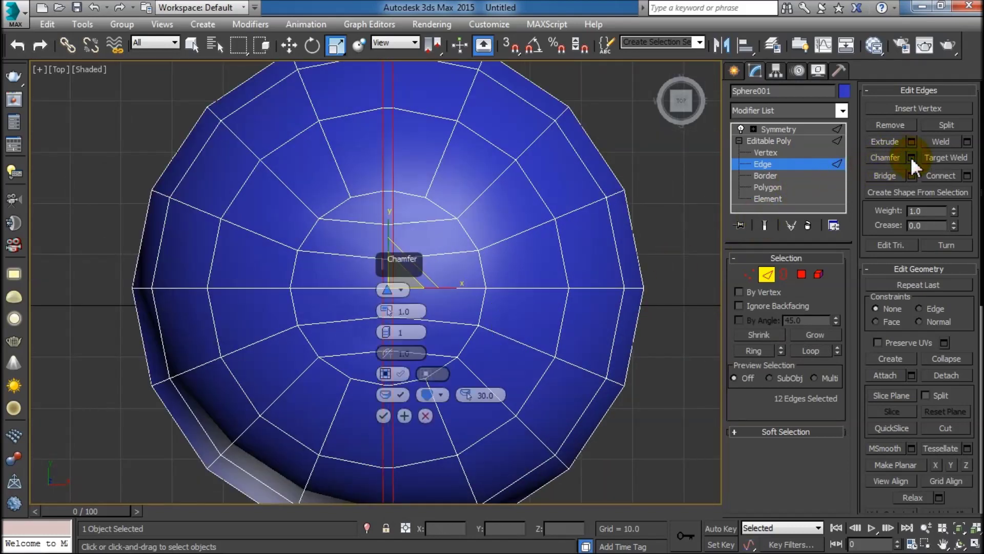
pyautogui.moveTo(404, 311)
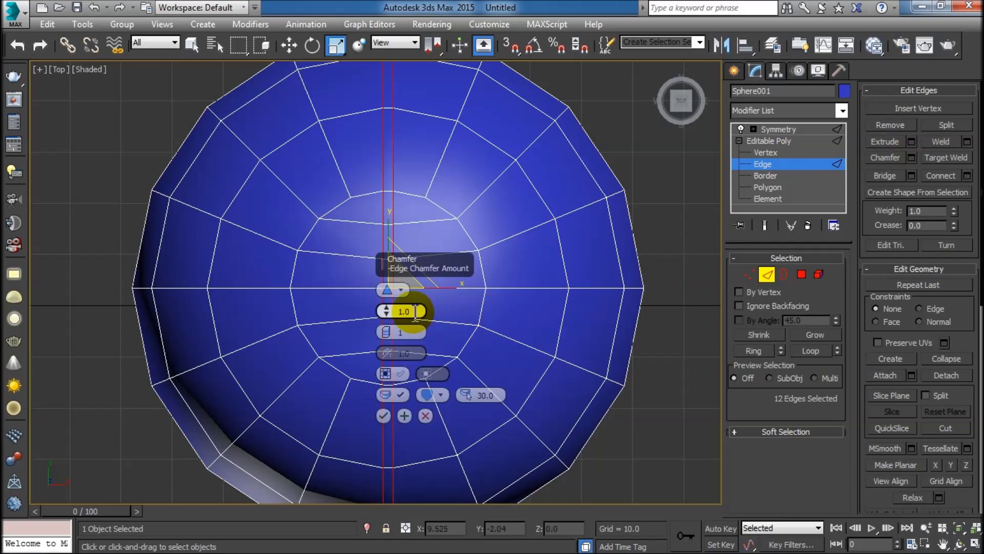
pyautogui.write('2')
pyautogui.click(382, 416)
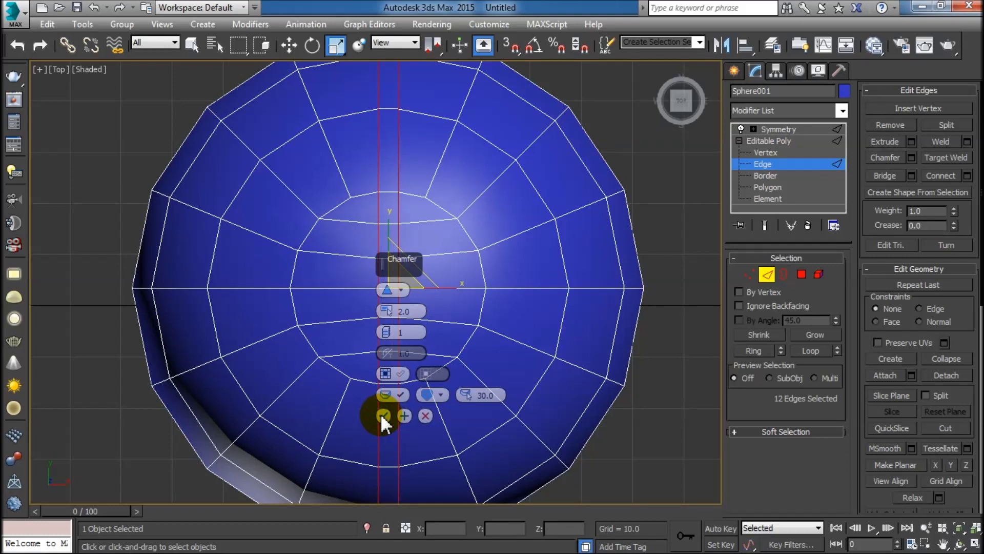
pyautogui.click(382, 415)
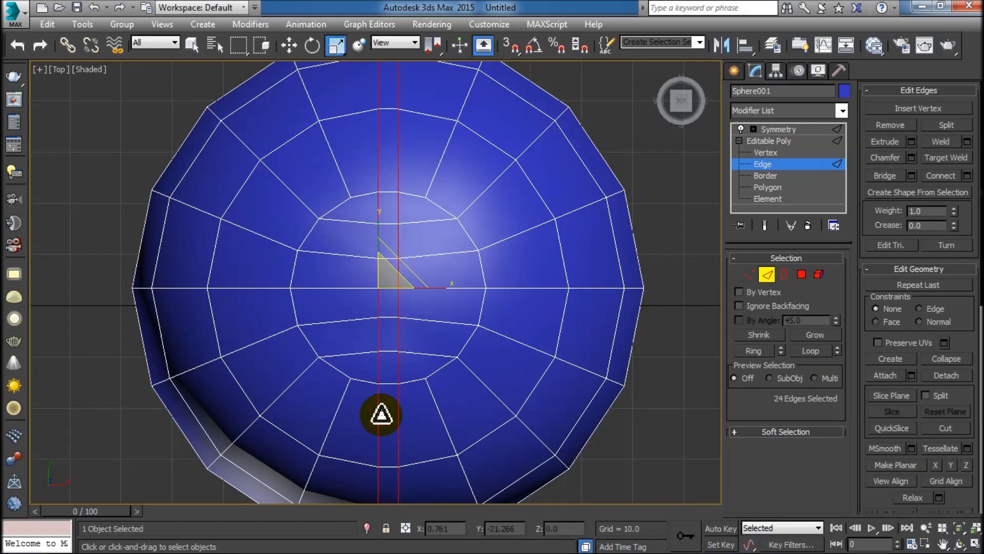
# Step: Chamfer the resulting seam edges again by 0.2
pyautogui.click(912, 157)
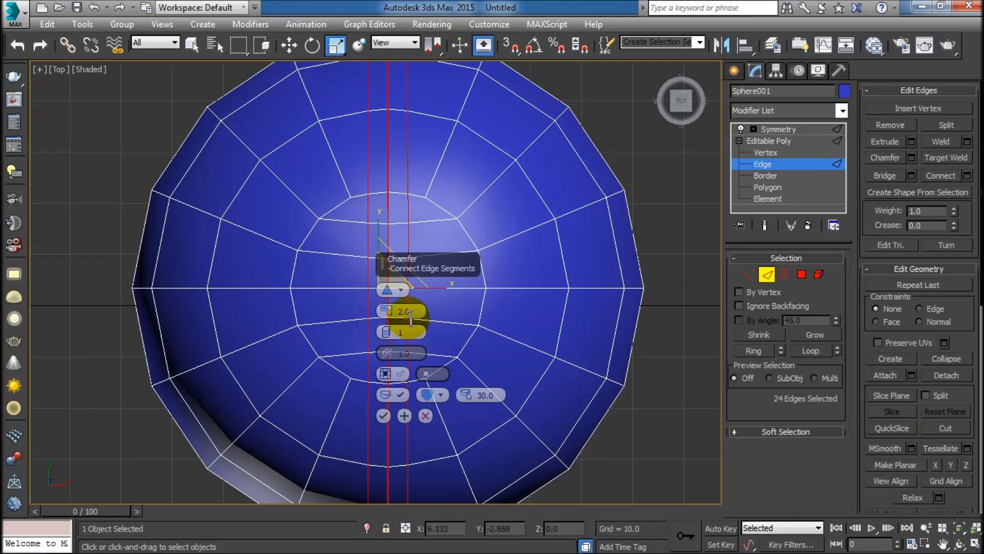
pyautogui.click(391, 311)
pyautogui.write('0.2')
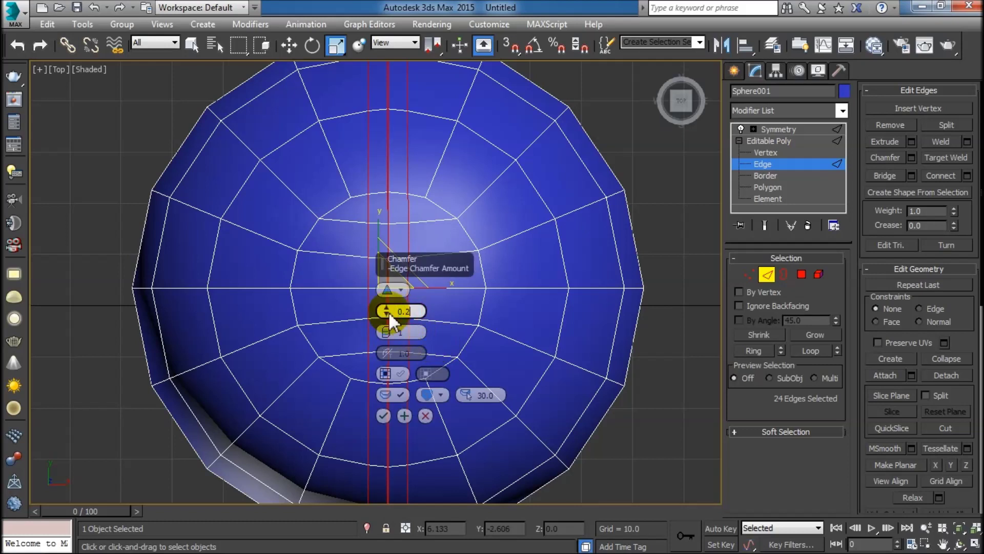
pyautogui.click(386, 416)
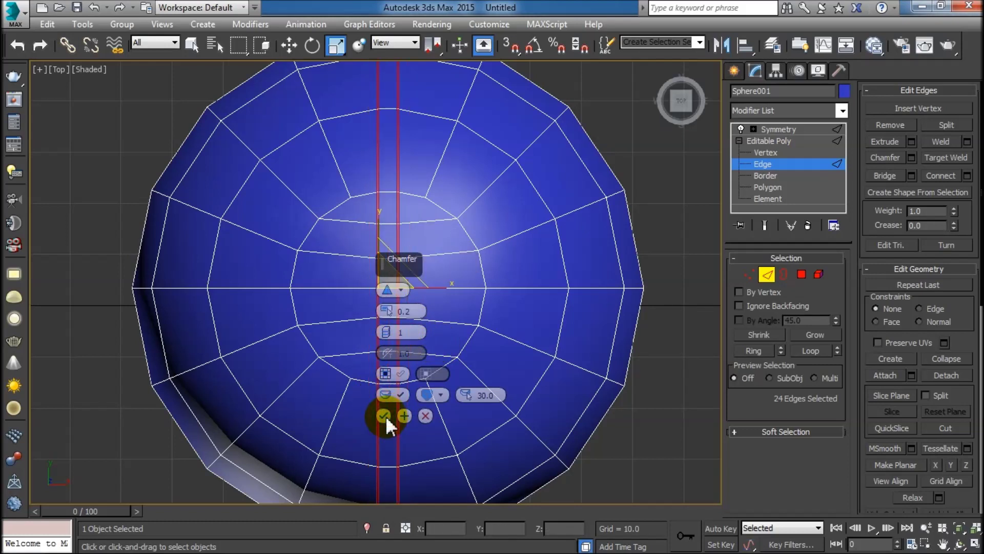
pyautogui.click(383, 416)
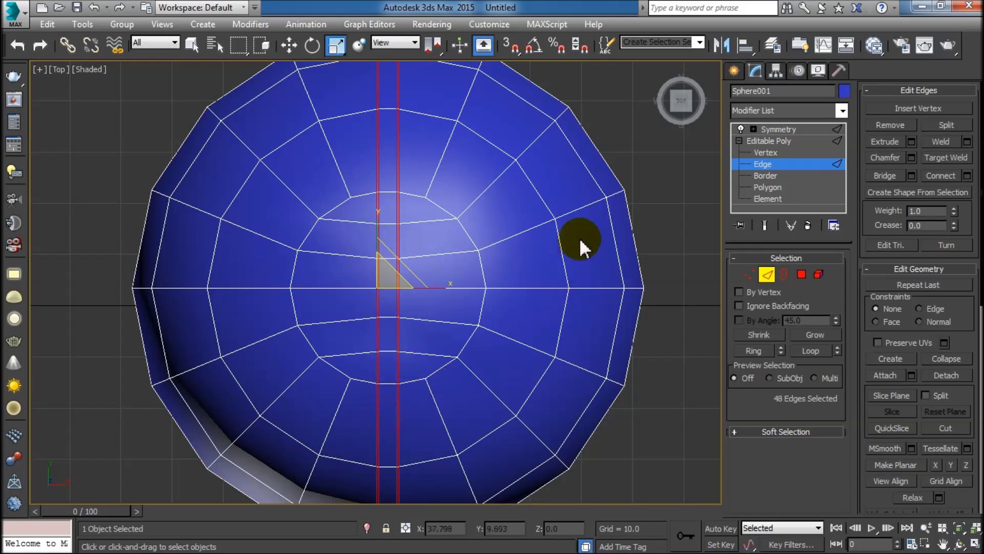
# Step: Select the upper ring, equator and lower edge loops and chamfer them by 2.0
pyautogui.click(656, 172)
pyautogui.click(489, 188)
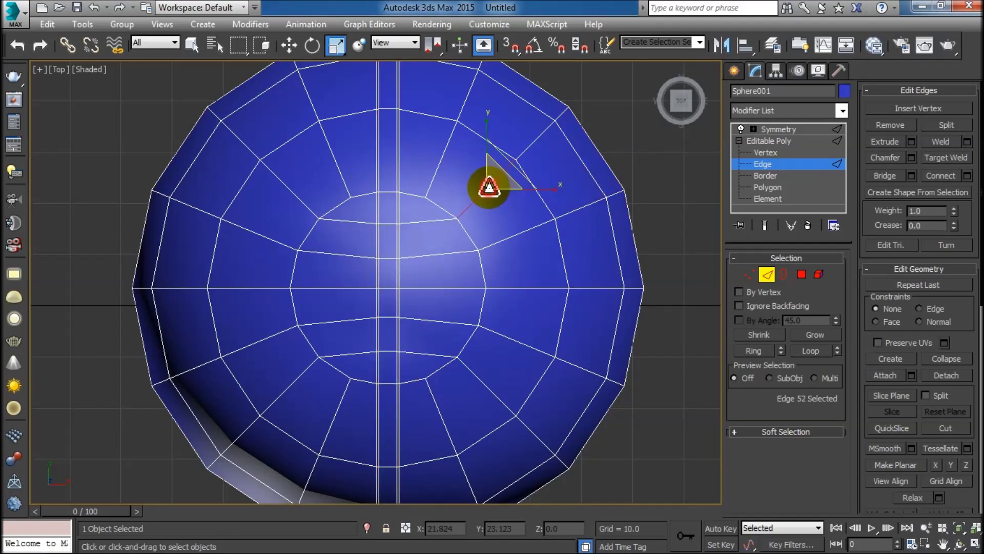
pyautogui.keyDown('ctrl'); pyautogui.click(534, 288); pyautogui.keyUp('ctrl')
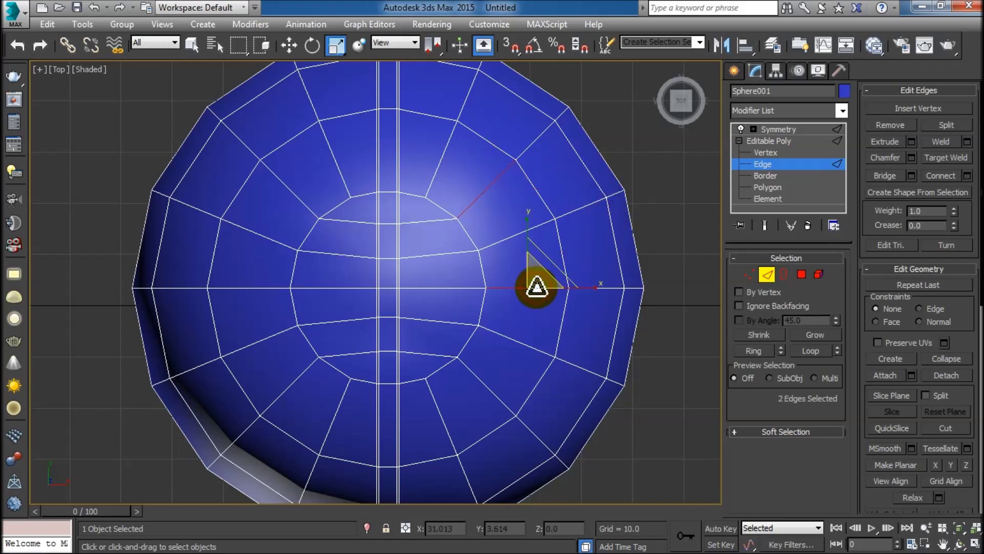
pyautogui.keyDown('ctrl'); pyautogui.click(482, 381); pyautogui.keyUp('ctrl')
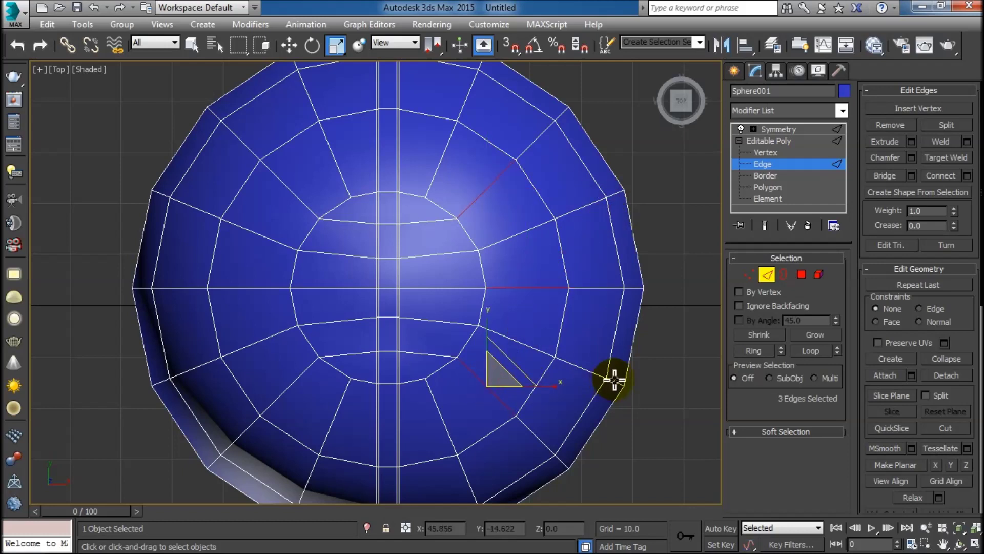
pyautogui.click(805, 354)
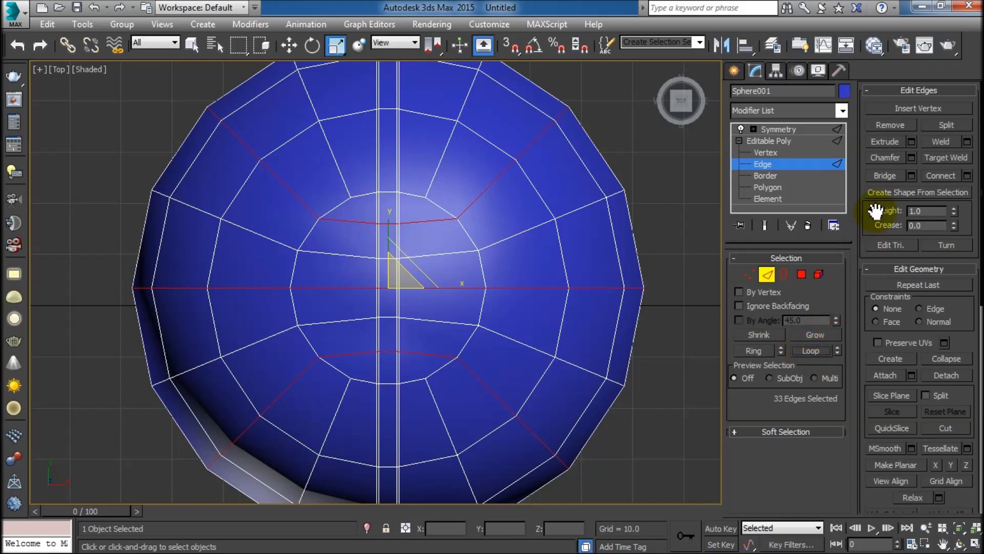
pyautogui.click(912, 157)
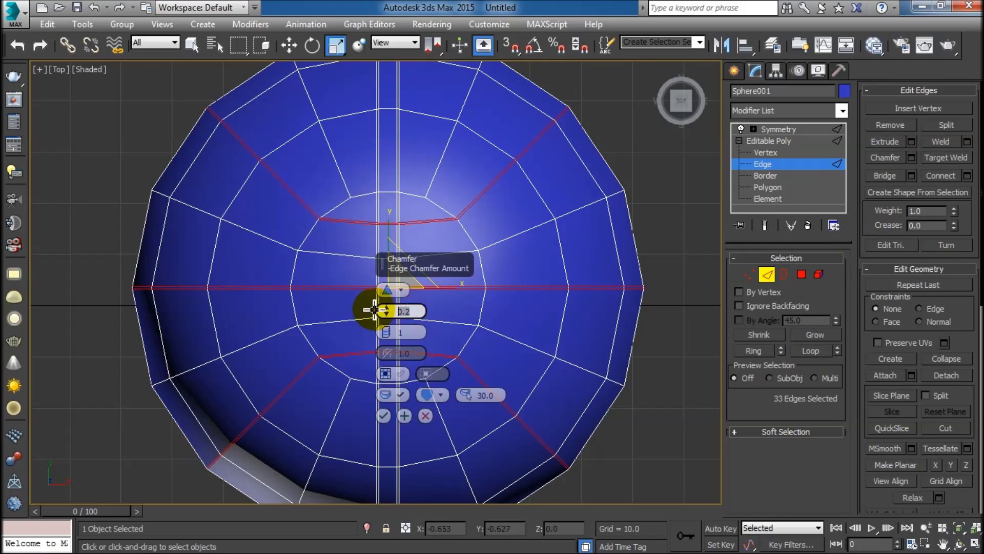
pyautogui.write('2')
pyautogui.press('Return')
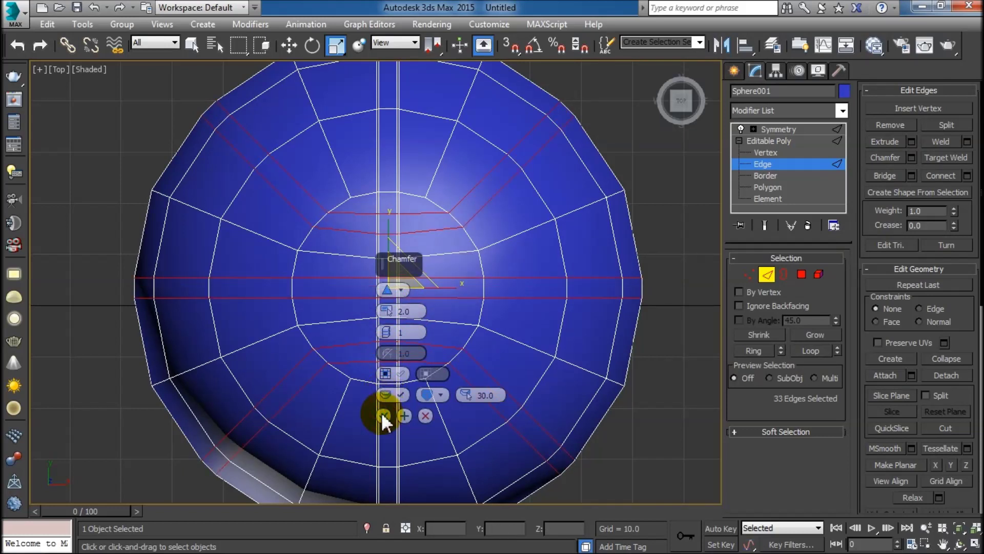
pyautogui.click(384, 416)
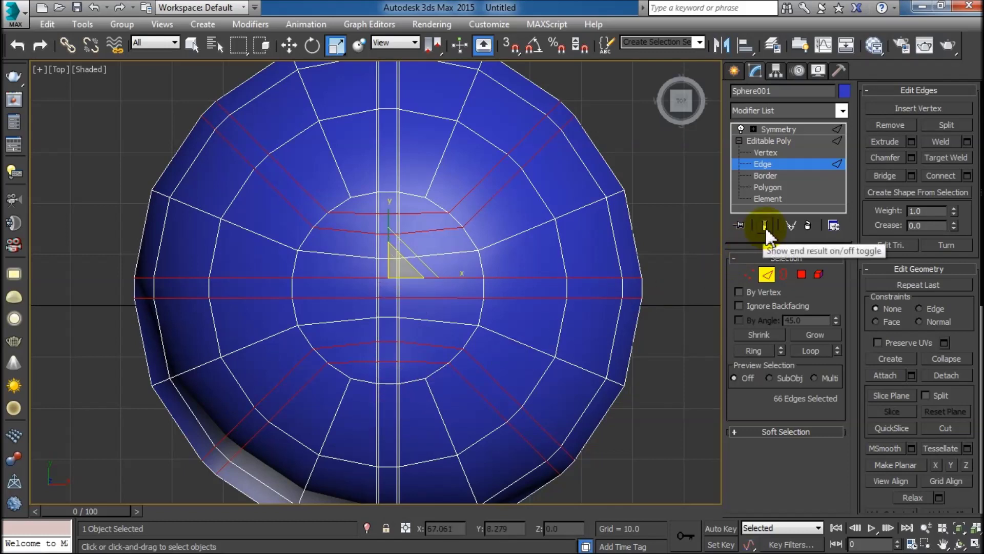
# Step: Chamfer the resulting edges again by 0.2 to form double groove lines
pyautogui.click(911, 157)
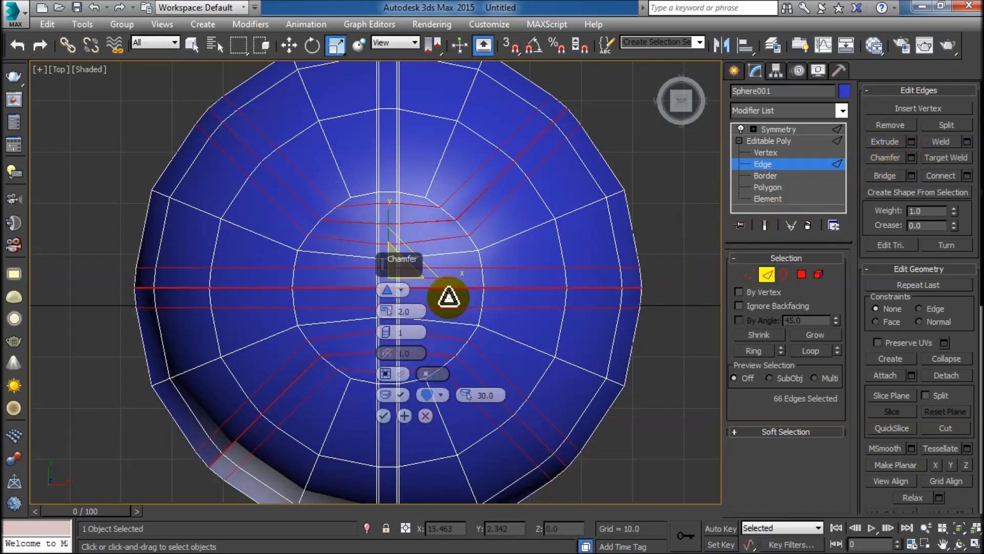
pyautogui.write('0.2')
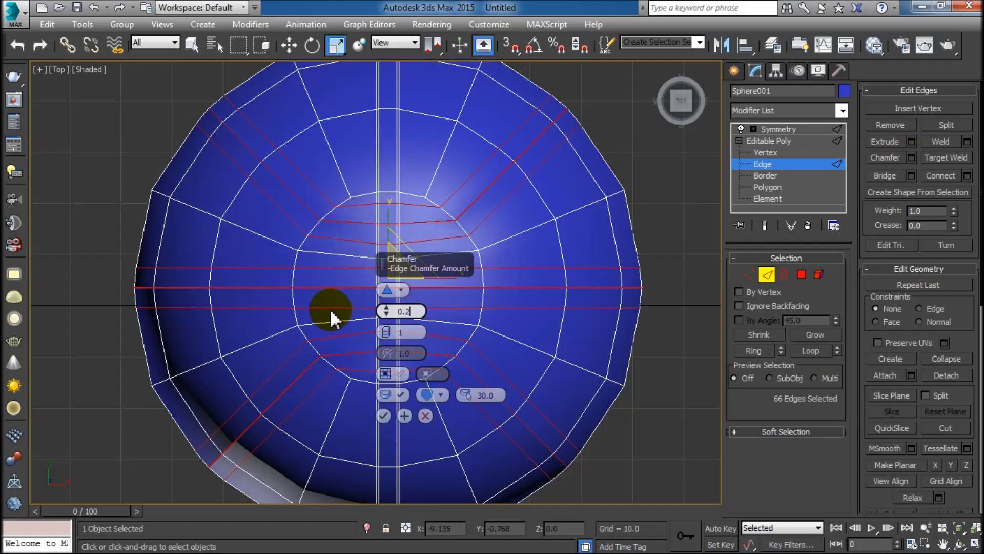
pyautogui.press('Return')
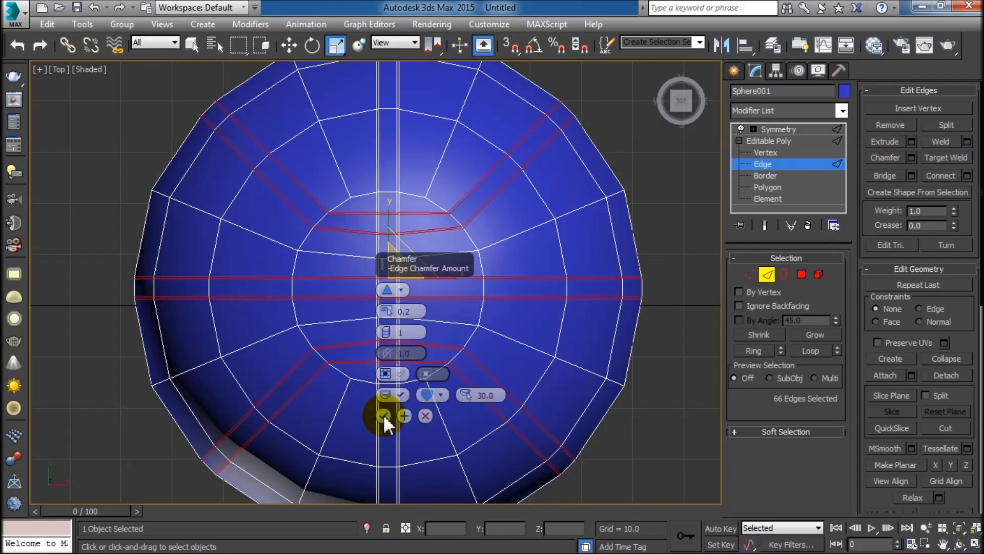
pyautogui.click(384, 414)
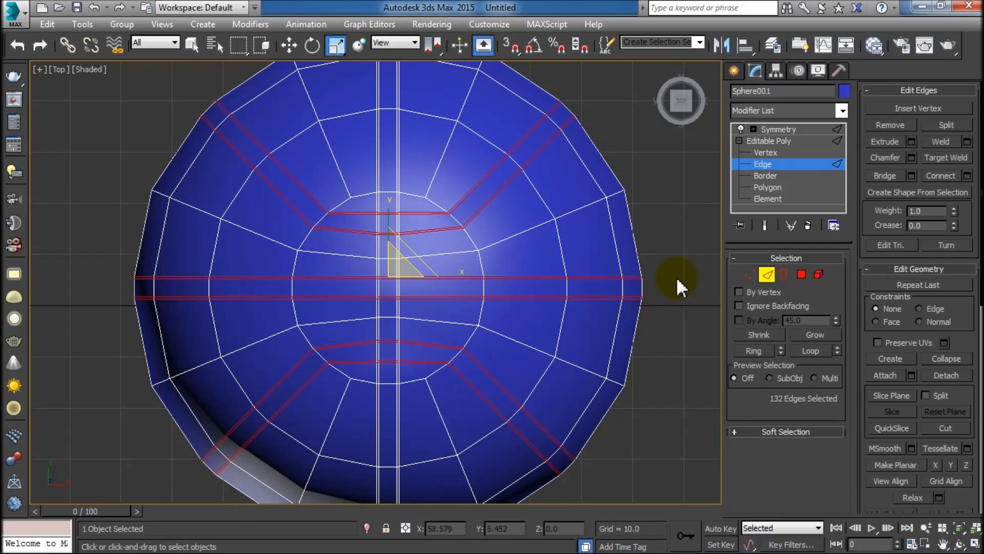
pyautogui.click(739, 140)
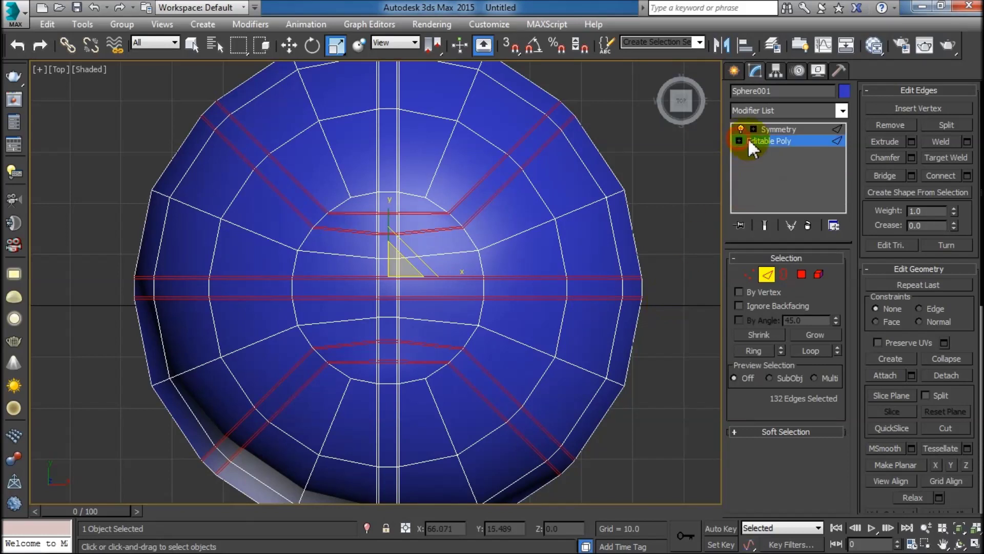
# Step: Add a TurboSmooth modifier with 1 iteration above Symmetry in Sphere001's stack
pyautogui.click(774, 130)
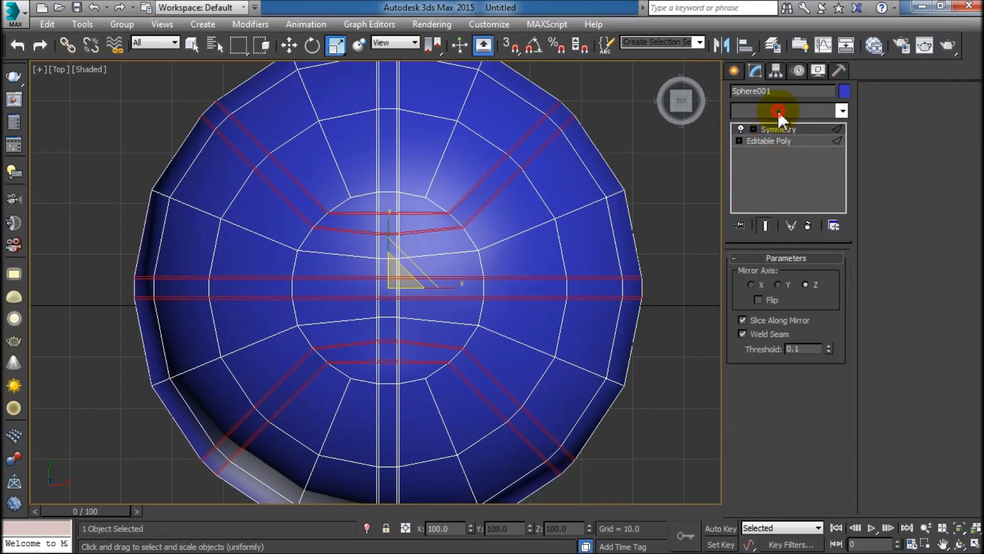
pyautogui.click(778, 109)
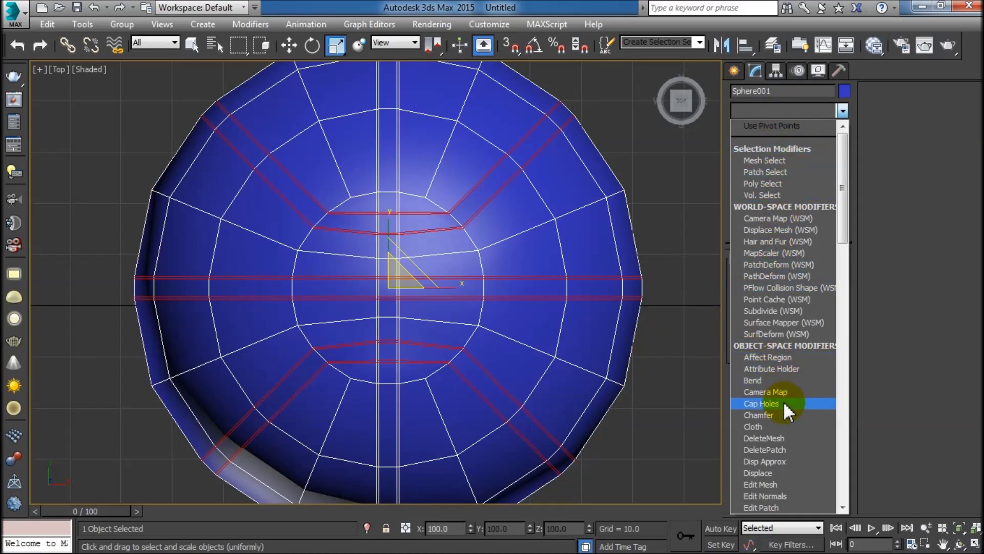
pyautogui.scroll(-15, 780, 432)
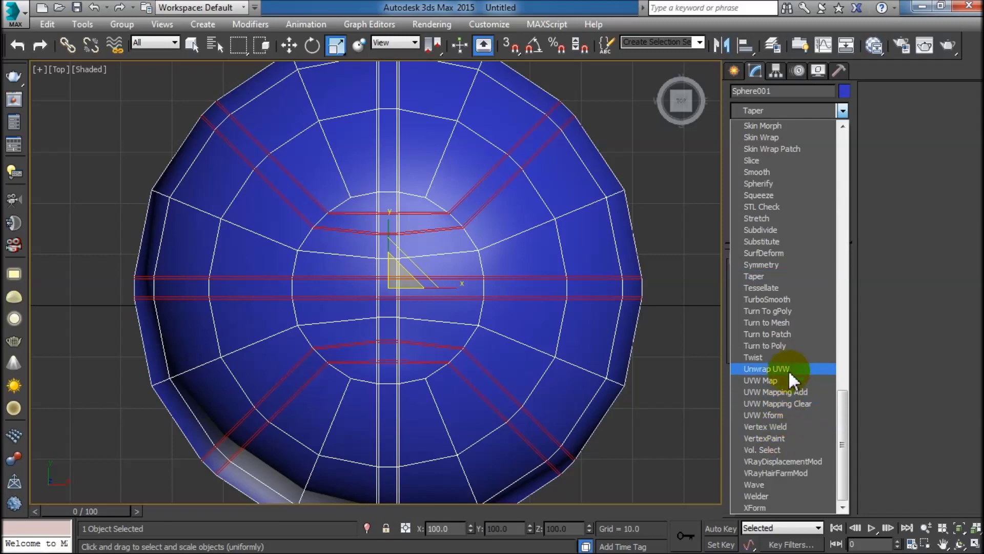
pyautogui.click(787, 301)
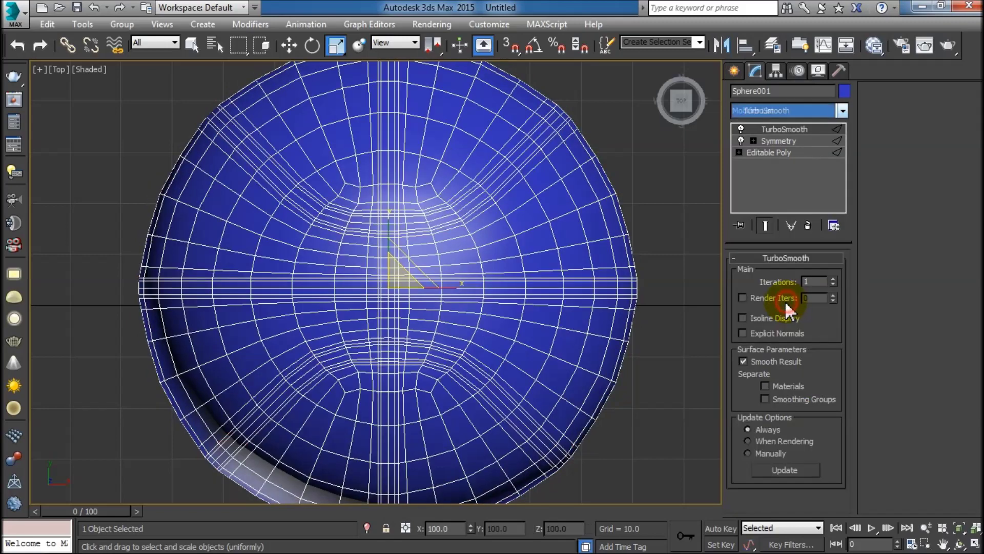
# Step: Convert the smoothed sphere to an Editable Poly in the Perspective view
pyautogui.press('p')
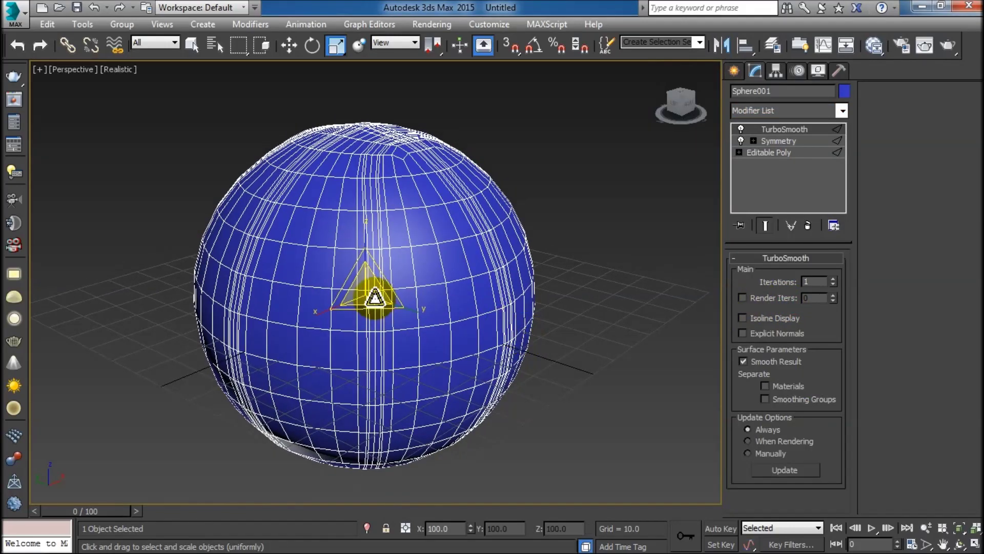
pyautogui.rightClick(375, 299)
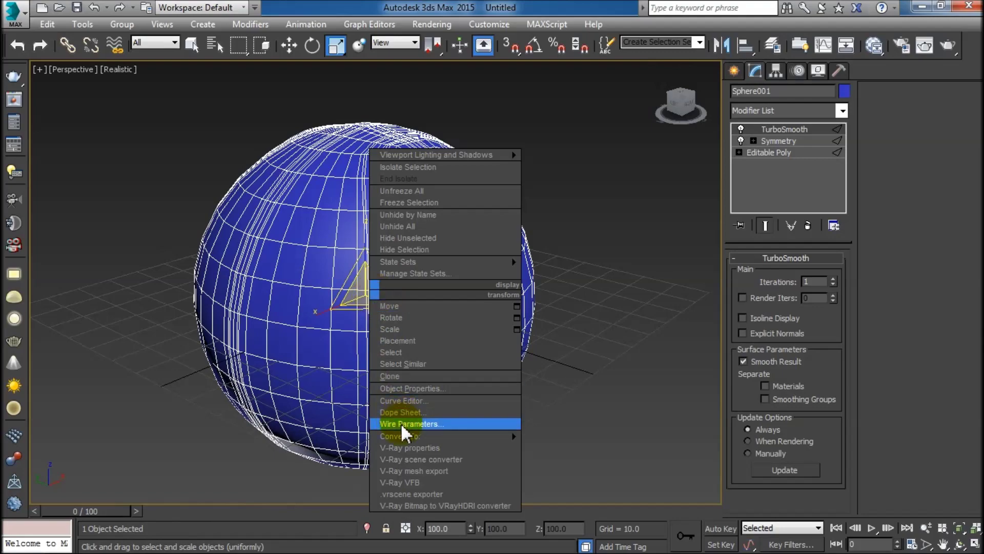
pyautogui.moveTo(415, 436)
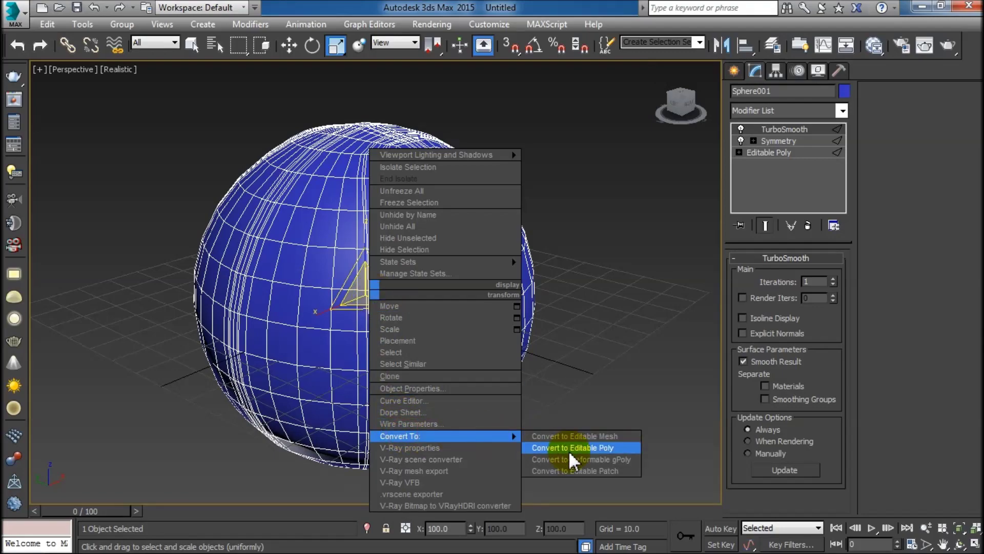
pyautogui.click(571, 453)
# Step: Zoom in on the sphere and switch to Edge sub-object level
pyautogui.moveTo(515, 354)
pyautogui.keyDown('alt'); pyautogui.mouseDown(button='middle')
pyautogui.moveTo(534, 400)
pyautogui.moveTo(521, 423)
pyautogui.moveTo(513, 373)
pyautogui.mouseUp(button='middle'); pyautogui.keyUp('alt')
pyautogui.scroll(3, 438, 217)
pyautogui.scroll(2, 470, 264)
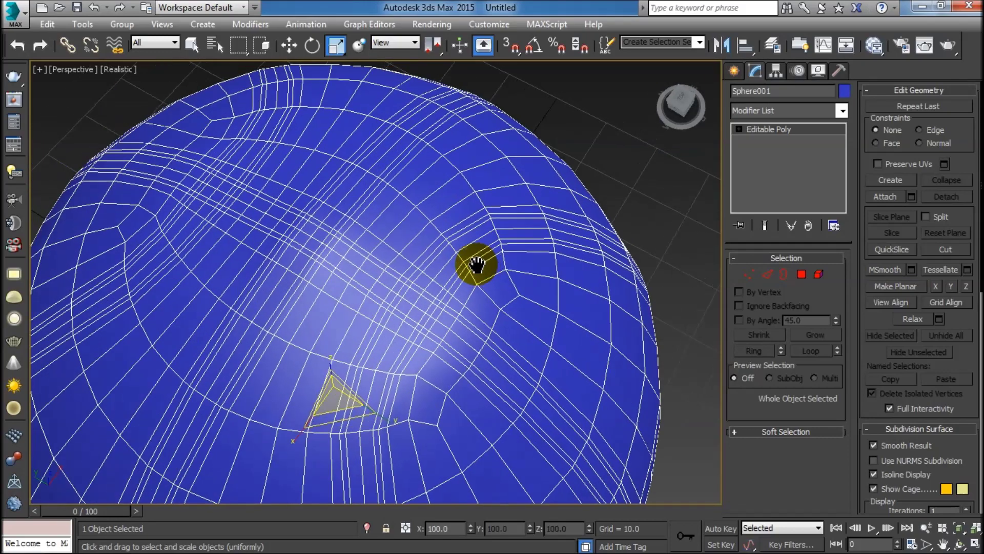
pyautogui.scroll(1, 714, 236)
pyautogui.click(738, 129)
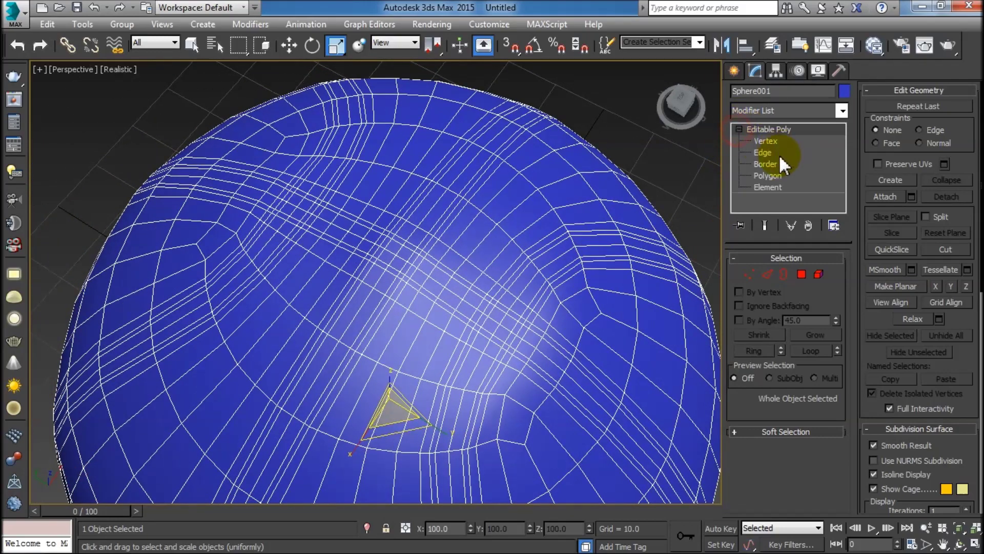
pyautogui.click(766, 153)
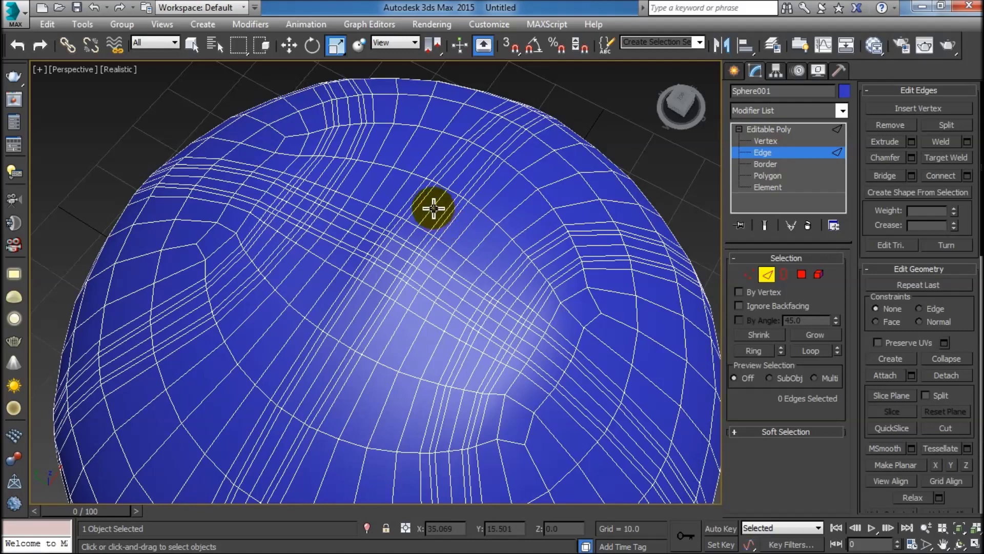
# Step: Select the first two seam edges on the sphere, checking them in wireframe
pyautogui.click(464, 164)
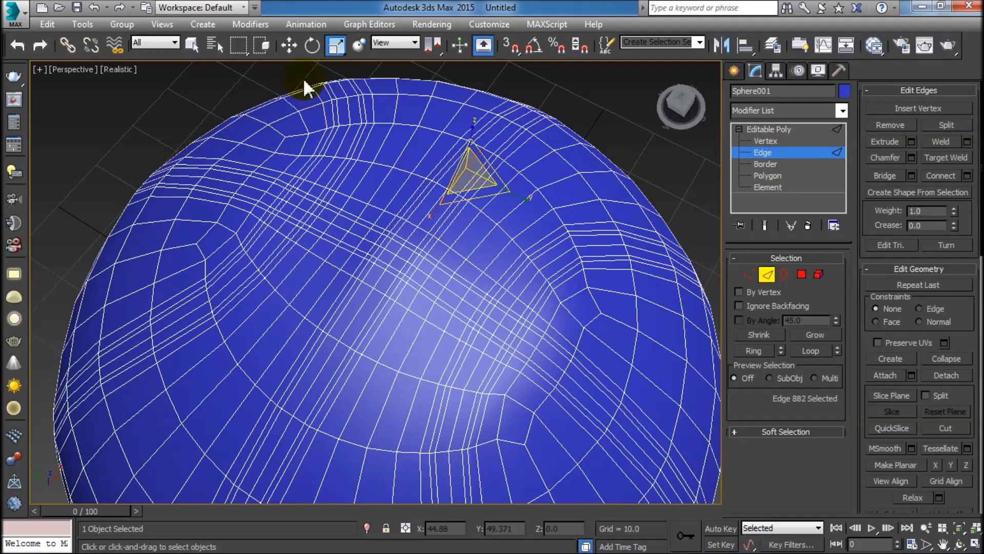
pyautogui.press('w')
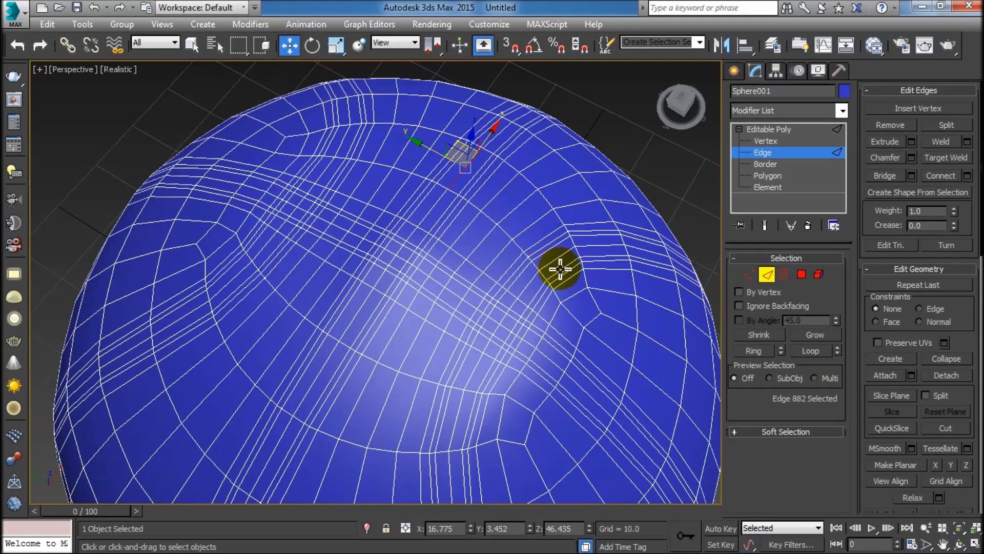
pyautogui.keyDown('alt'); pyautogui.moveTo(560, 269); pyautogui.dragTo(539, 297, button='middle'); pyautogui.keyUp('alt')
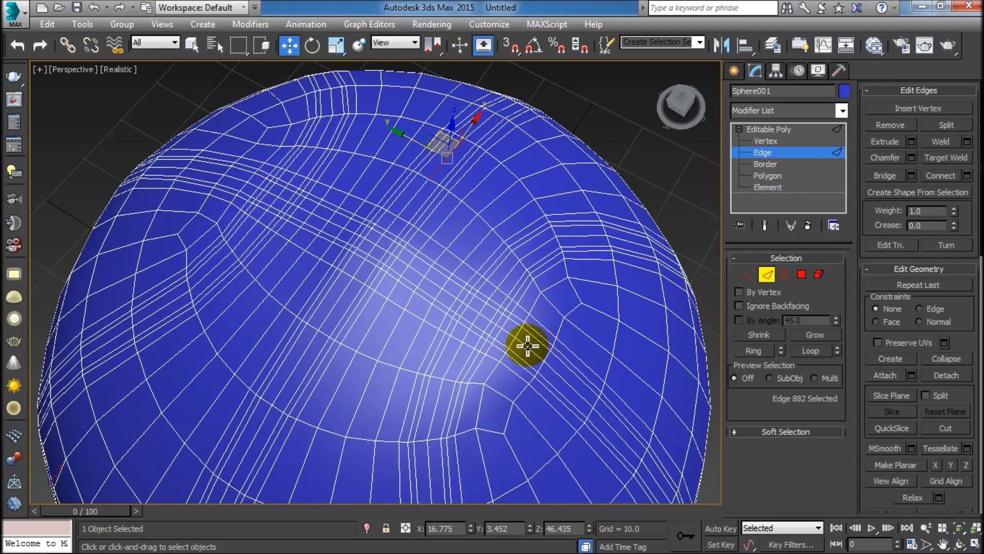
pyautogui.press('F3')
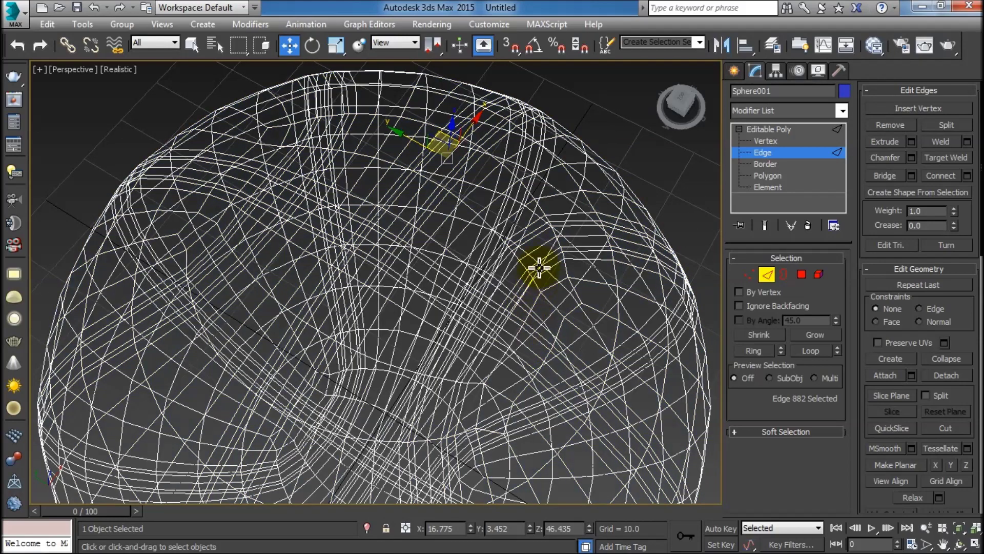
pyautogui.press('F3')
pyautogui.keyDown('ctrl'); pyautogui.click(536, 250); pyautogui.keyUp('ctrl')
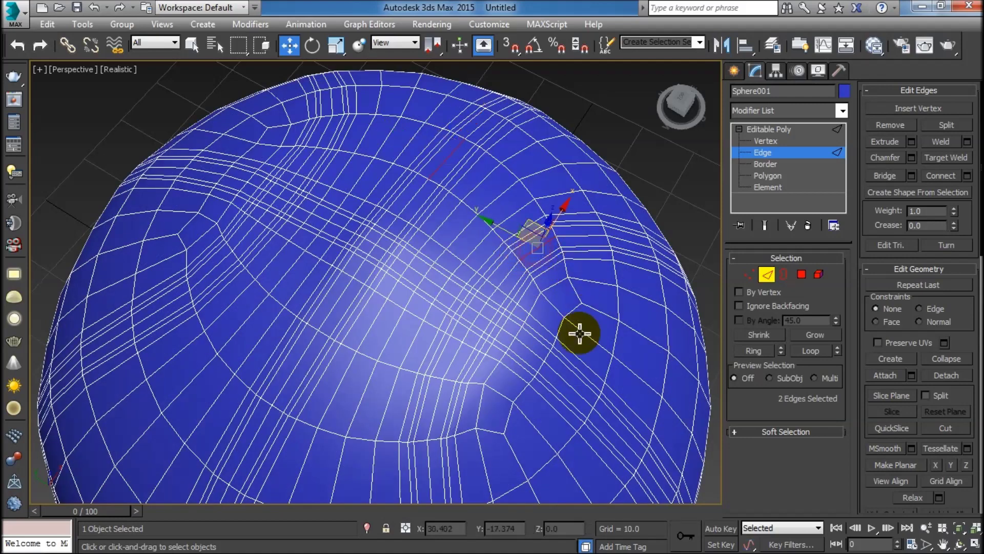
pyautogui.moveTo(532, 356); pyautogui.dragTo(520, 347, button='middle')
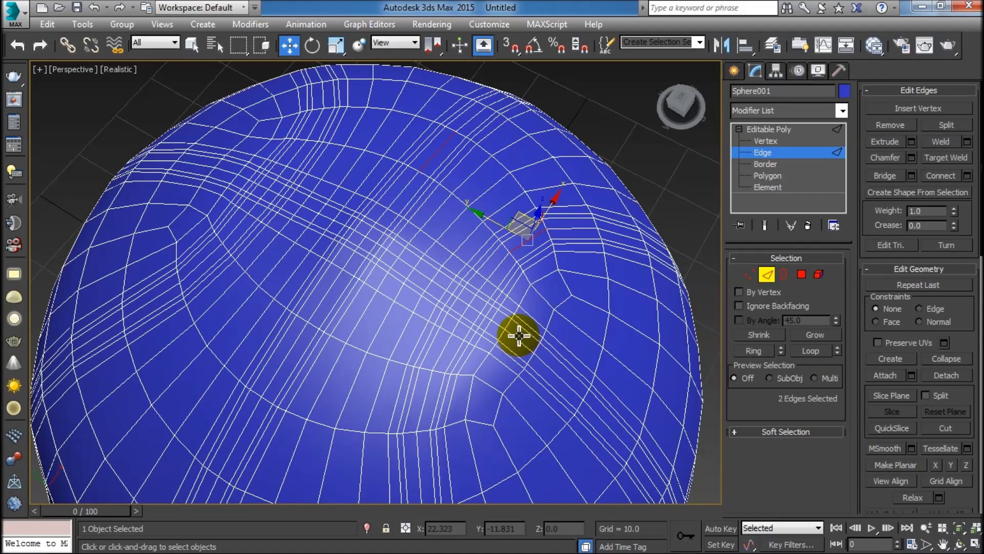
# Step: Add more seam edges and extend them into full loops, 216 edges selected
pyautogui.keyDown('ctrl'); pyautogui.click(512, 336); pyautogui.keyUp('ctrl')
pyautogui.moveTo(537, 362); pyautogui.dragTo(551, 356, button='middle')
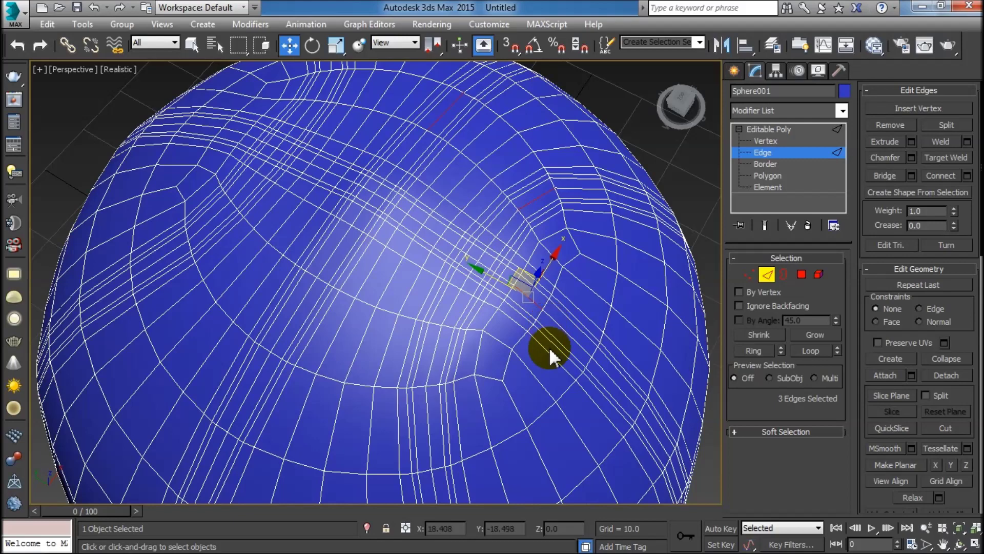
pyautogui.scroll(-3, 551, 356)
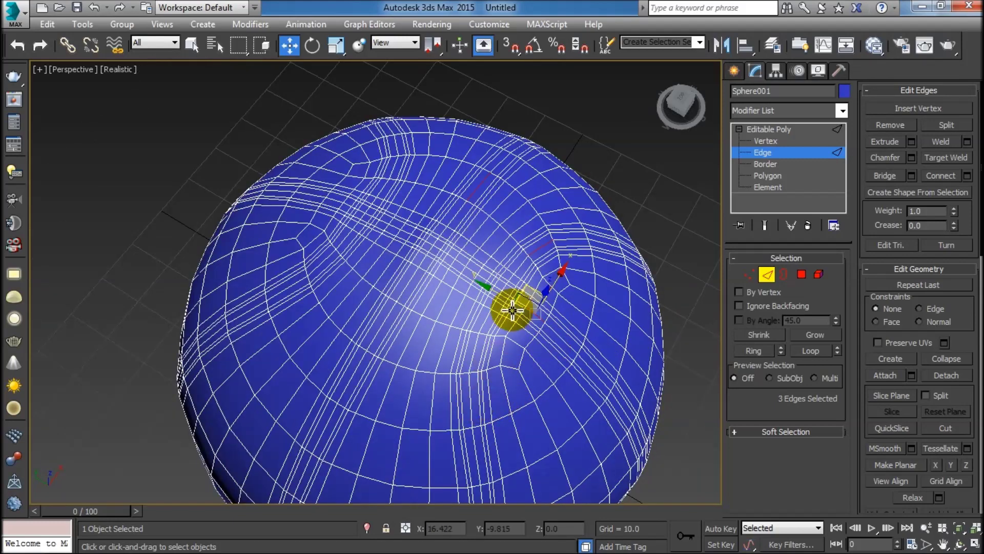
pyautogui.keyDown('ctrl'); pyautogui.click(542, 243); pyautogui.keyUp('ctrl')
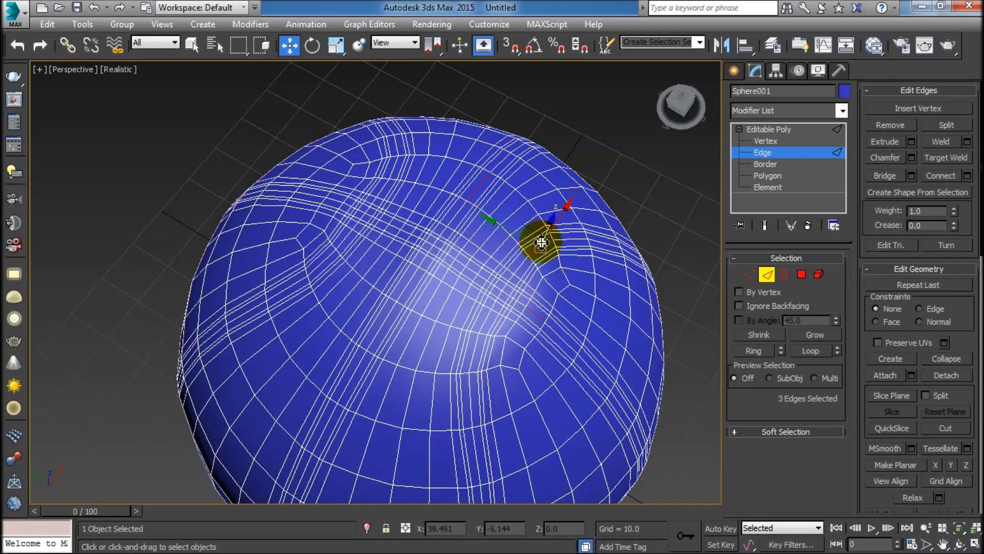
pyautogui.moveTo(542, 243); pyautogui.dragTo(538, 309)
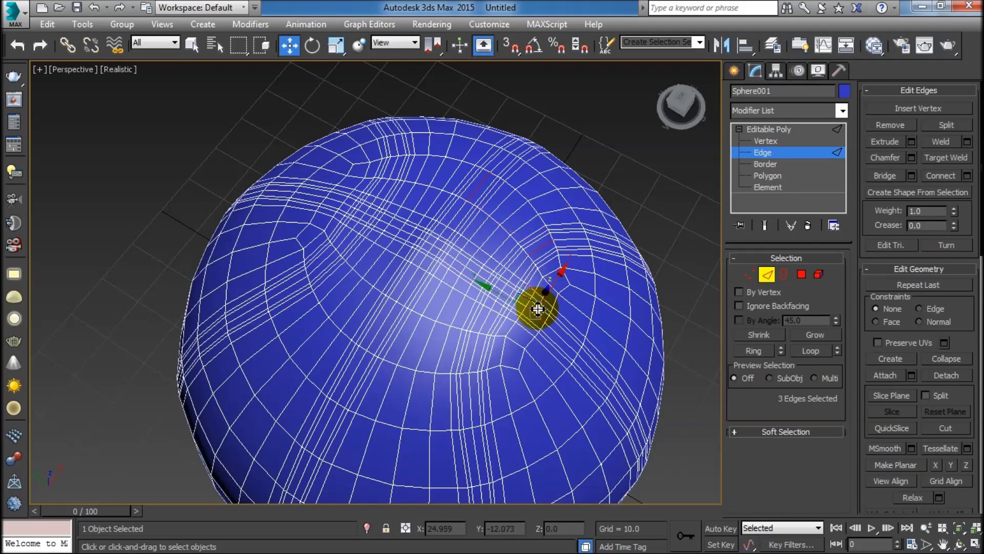
pyautogui.keyDown('ctrl'); pyautogui.click(396, 165); pyautogui.keyUp('ctrl')
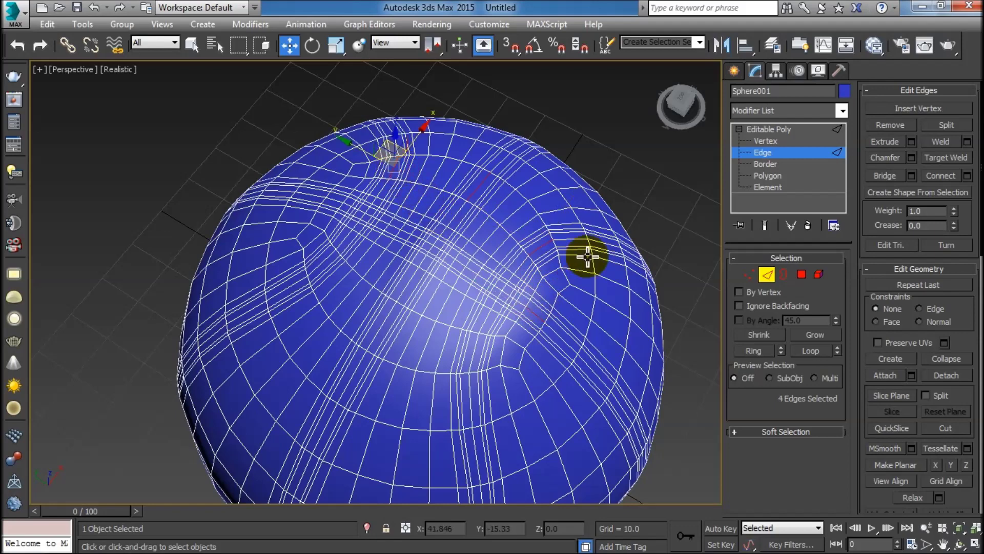
pyautogui.moveTo(580, 258); pyautogui.dragTo(488, 314, button='middle')
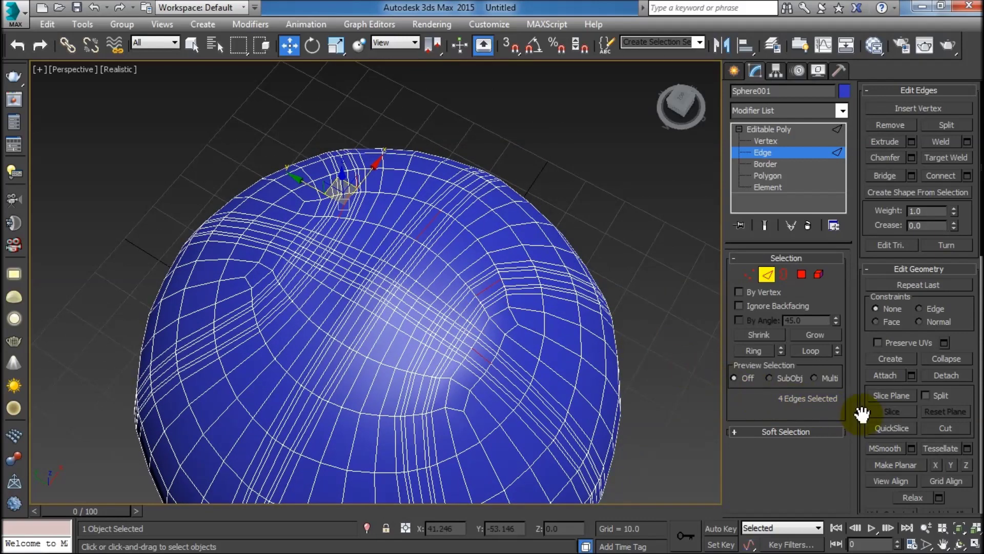
pyautogui.click(810, 351)
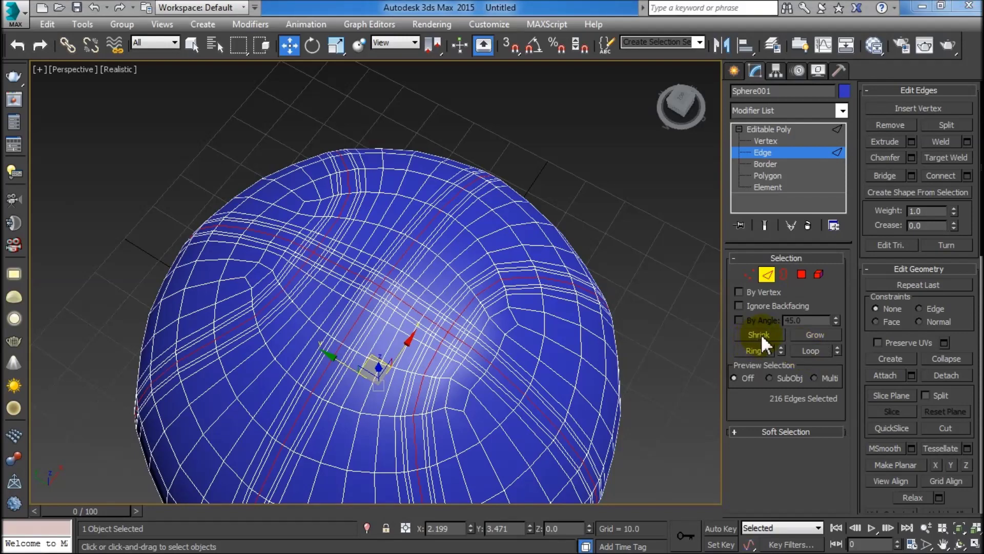
# Step: Convert the seam loops to polygons, grow them to 768 faces, and open Bevel settings
pyautogui.keyDown('ctrl'); pyautogui.click(802, 278); pyautogui.keyUp('ctrl')
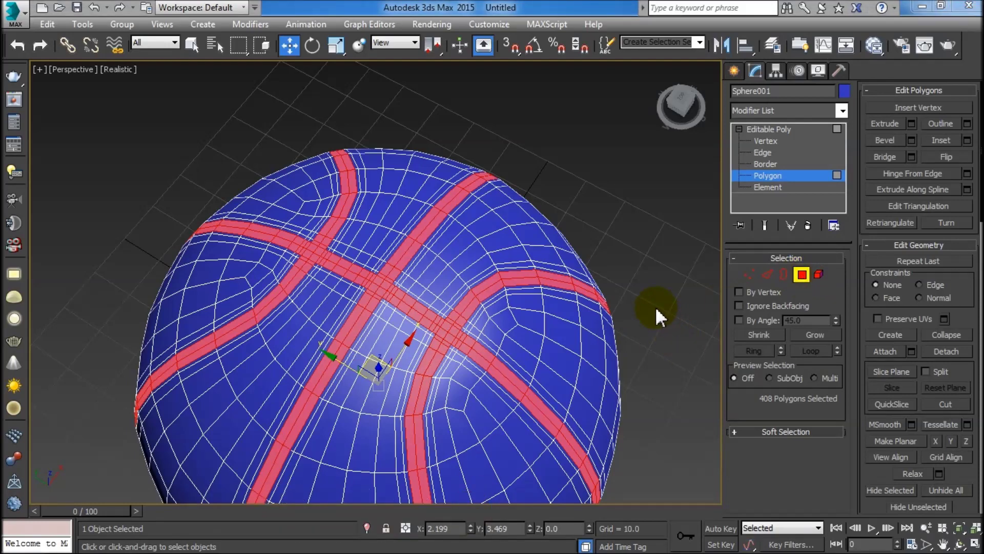
pyautogui.click(815, 336)
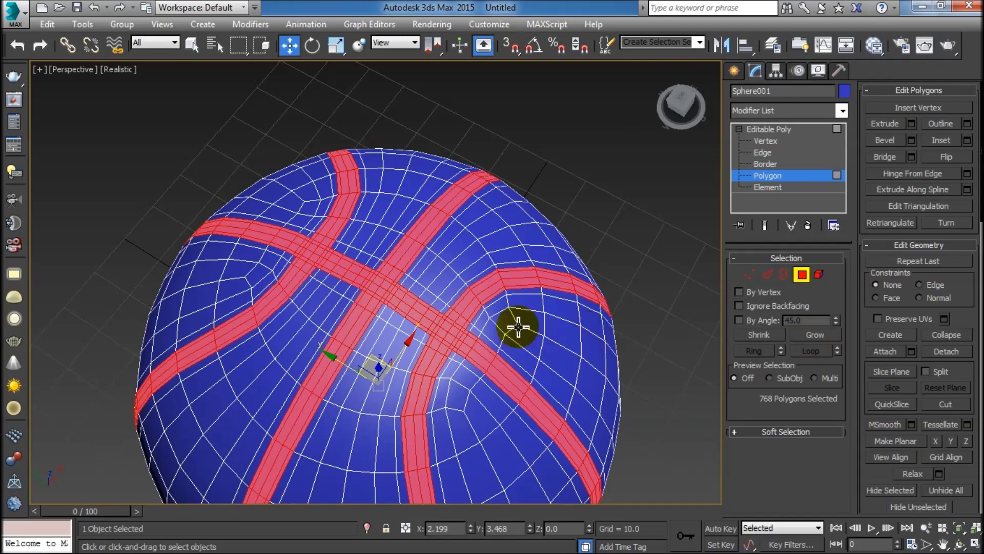
pyautogui.moveTo(549, 374)
pyautogui.keyDown('alt'); pyautogui.mouseDown(button='middle')
pyautogui.moveTo(563, 333)
pyautogui.moveTo(538, 347)
pyautogui.moveTo(527, 288)
pyautogui.moveTo(541, 352)
pyautogui.moveTo(543, 308)
pyautogui.moveTo(565, 285)
pyautogui.moveTo(589, 378)
pyautogui.moveTo(538, 333)
pyautogui.moveTo(528, 309)
pyautogui.moveTo(540, 345)
pyautogui.moveTo(510, 314)
pyautogui.moveTo(479, 275)
pyautogui.moveTo(479, 253)
pyautogui.moveTo(519, 268)
pyautogui.mouseUp(button='middle'); pyautogui.keyUp('alt')
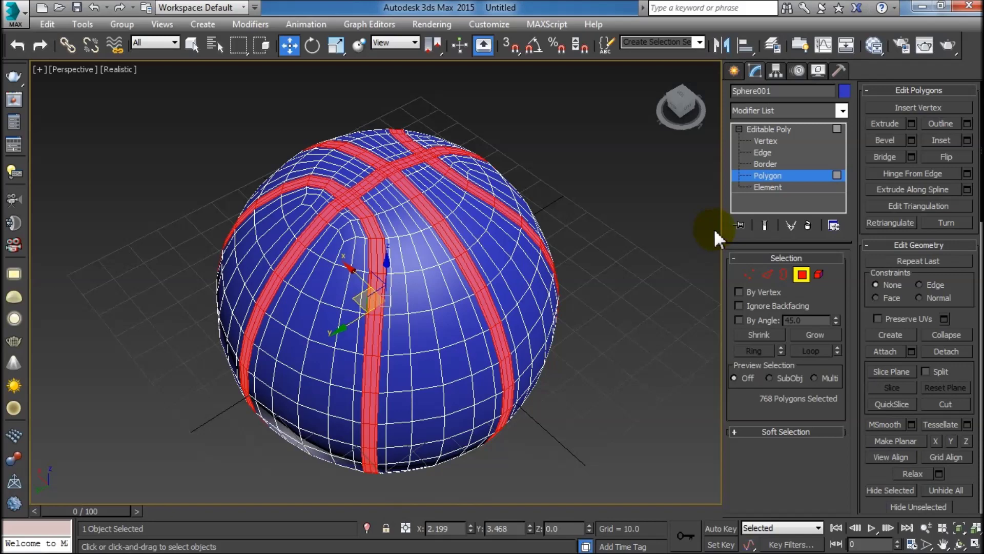
pyautogui.click(911, 140)
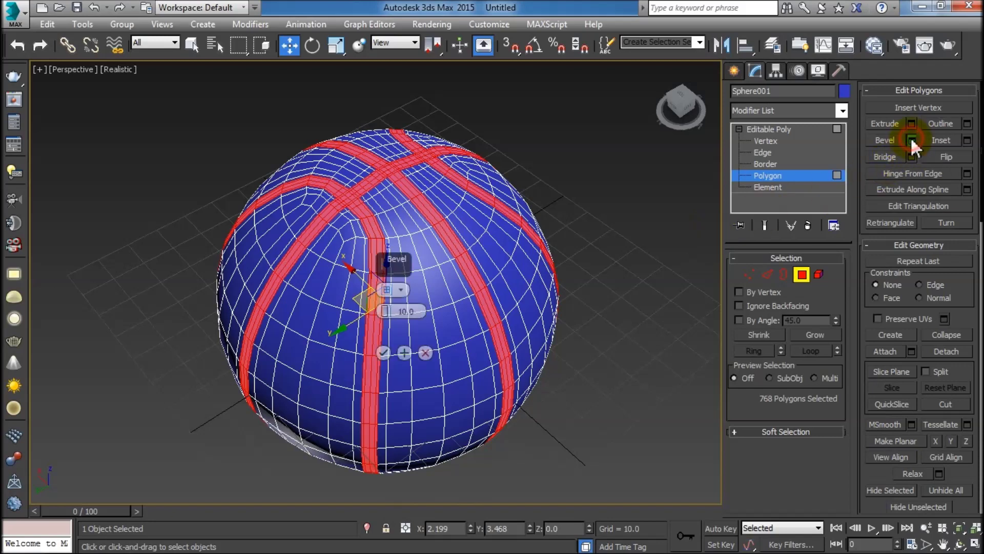
# Step: Set the bevel type to Local Normal while previewing it on the seam strips
pyautogui.moveTo(304, 342); pyautogui.dragTo(188, 369, button='middle')
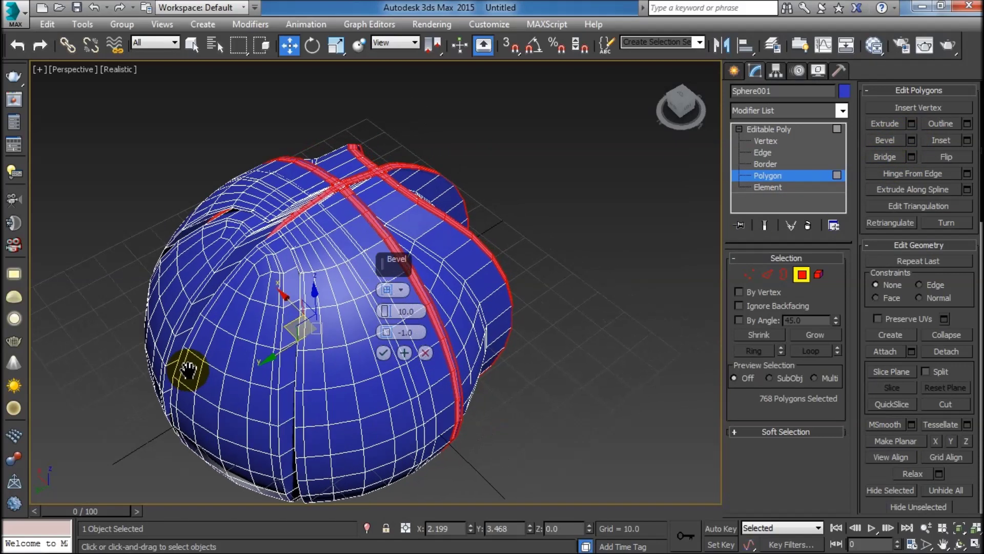
pyautogui.scroll(5, 301, 310)
pyautogui.scroll(3, 352, 314)
pyautogui.scroll(2, 359, 305)
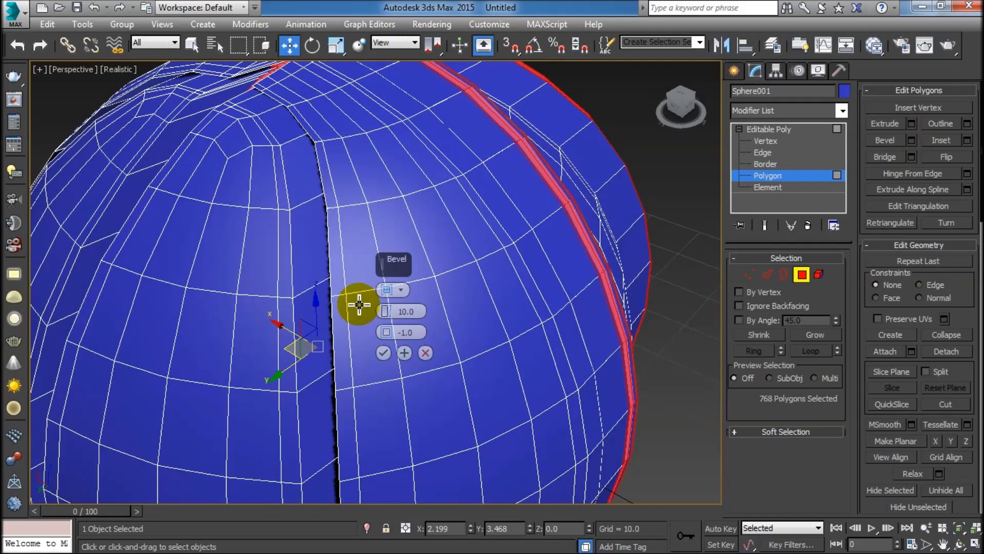
pyautogui.scroll(-2, 367, 305)
pyautogui.scroll(-2, 368, 306)
pyautogui.scroll(-2, 368, 307)
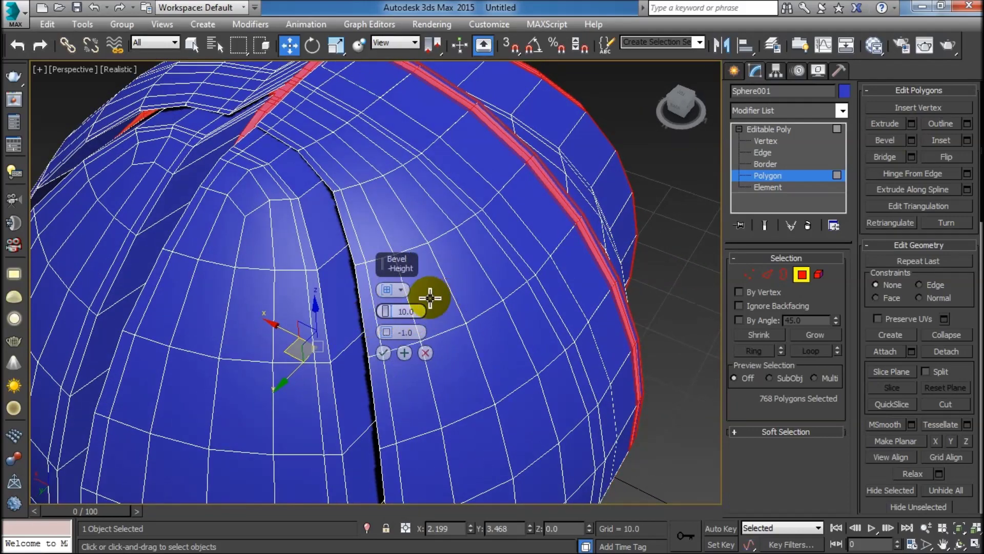
pyautogui.click(397, 290)
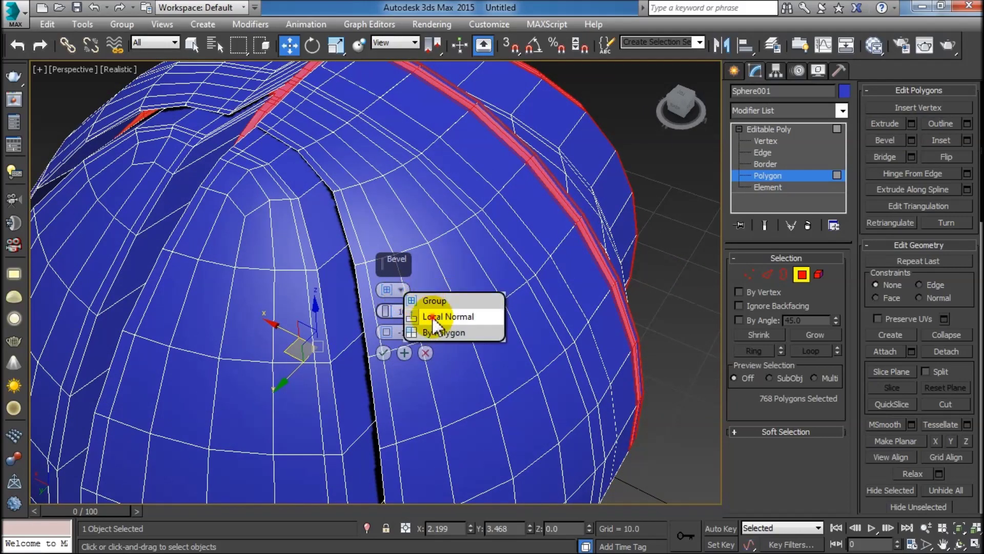
pyautogui.click(433, 318)
# Step: Bevel the strips with height -0.25 and outline -0.5, then clear the selection
pyautogui.click(416, 312)
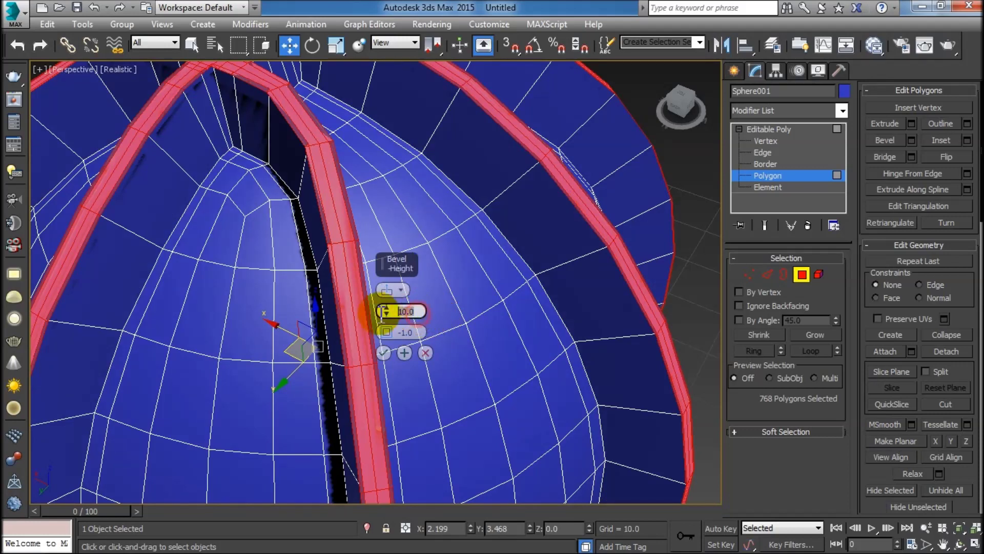
pyautogui.press('BackSpace')
pyautogui.write('25')
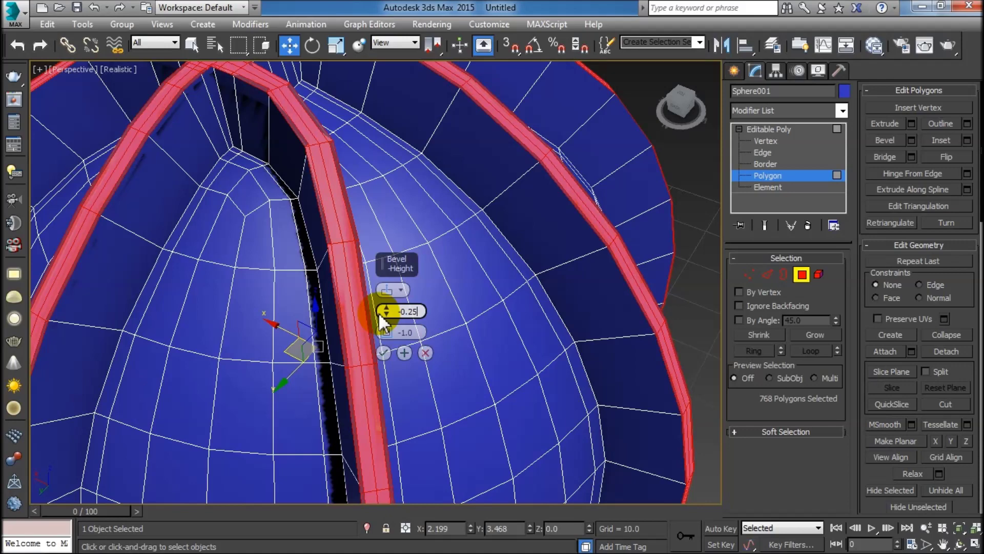
pyautogui.click(403, 332)
pyautogui.write('-0.5')
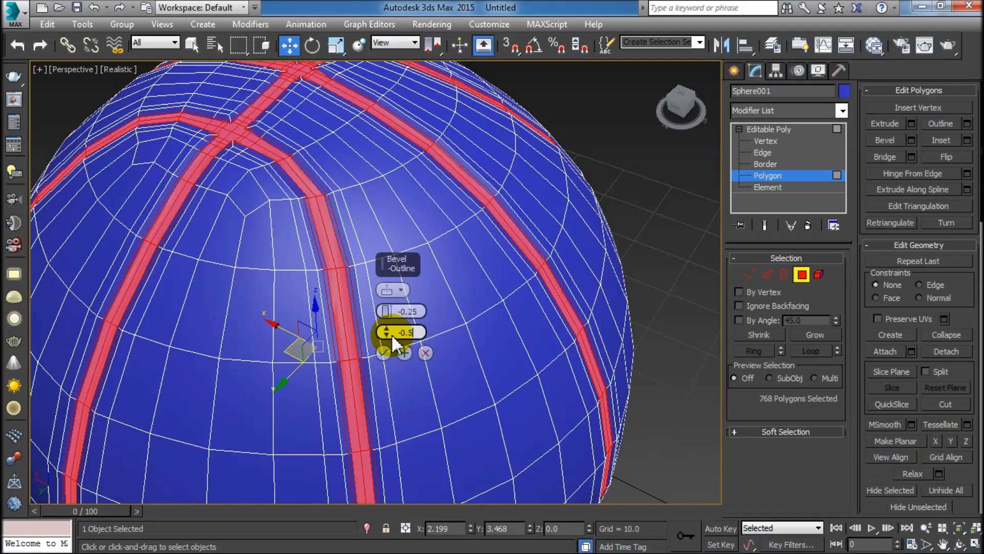
pyautogui.press('Return')
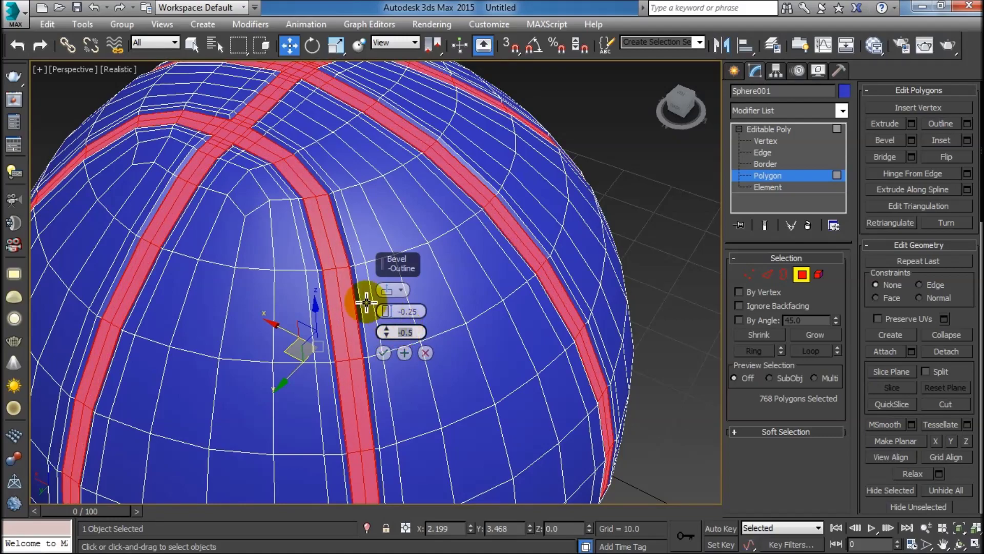
pyautogui.moveTo(260, 257)
pyautogui.keyDown('alt'); pyautogui.mouseDown(button='middle')
pyautogui.moveTo(281, 317)
pyautogui.moveTo(336, 231)
pyautogui.mouseUp(button='middle'); pyautogui.keyUp('alt')
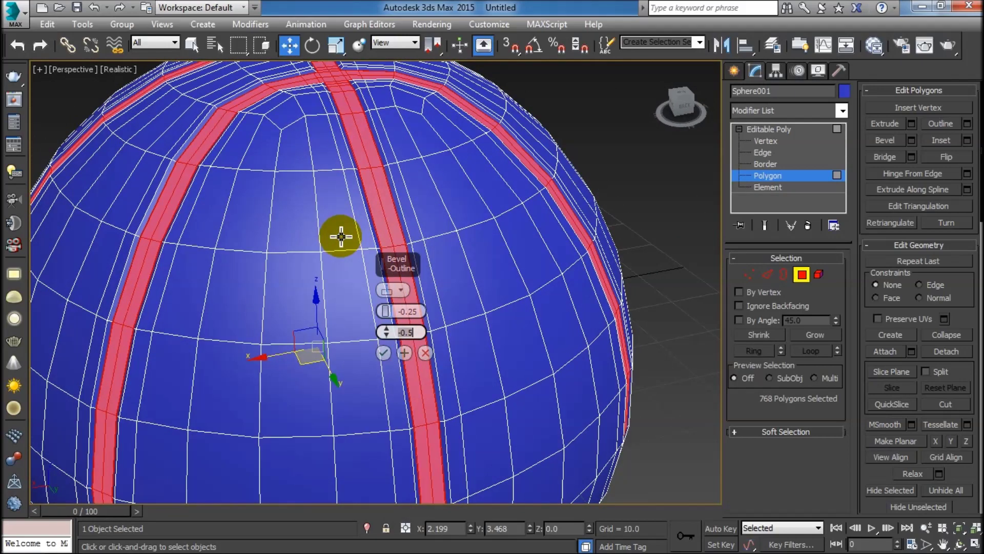
pyautogui.click(384, 353)
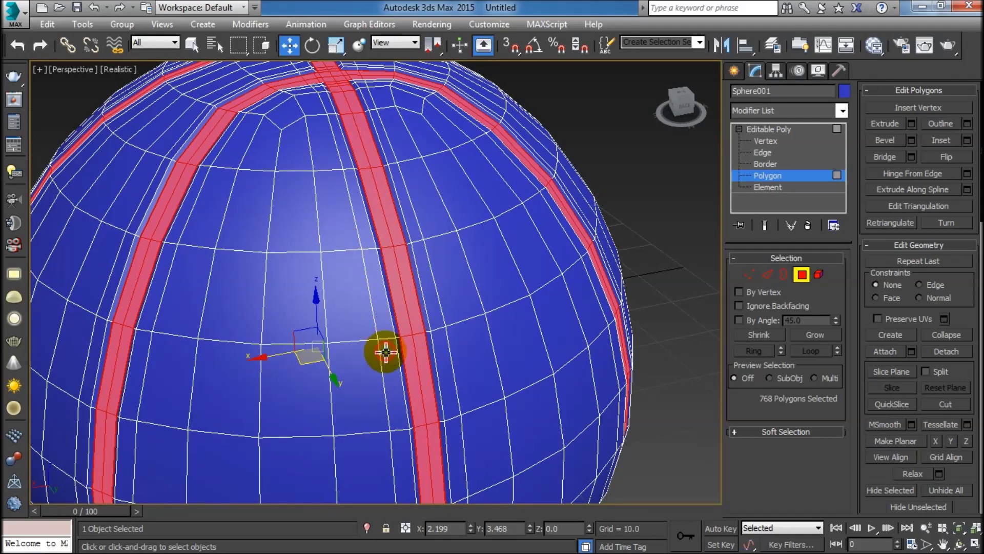
pyautogui.click(625, 179)
# Step: Leave polygon sub-object mode and zoom out to inspect the sunken grooves
pyautogui.moveTo(501, 222)
pyautogui.keyDown('alt'); pyautogui.mouseDown(button='middle')
pyautogui.moveTo(538, 246)
pyautogui.moveTo(586, 205)
pyautogui.mouseUp(button='middle'); pyautogui.keyUp('alt')
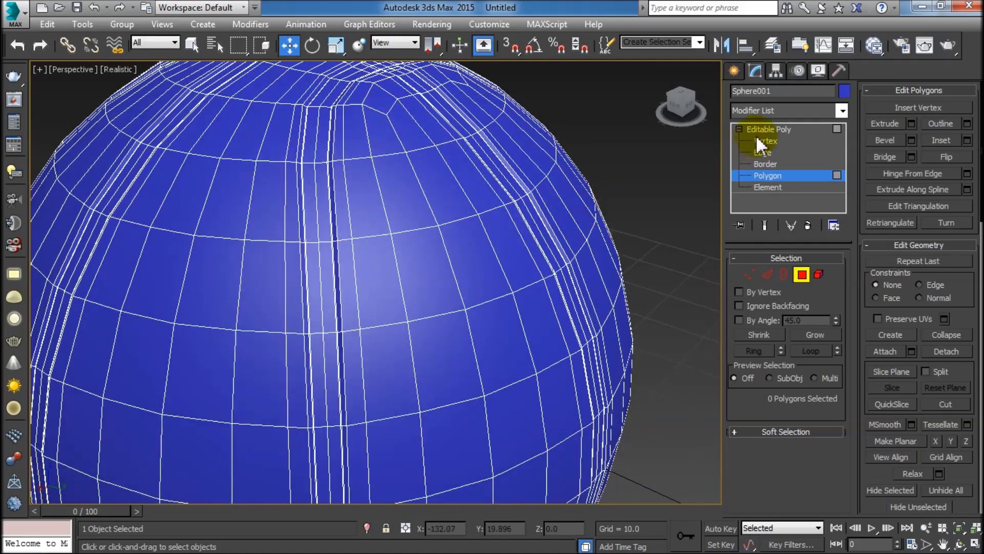
pyautogui.click(740, 132)
pyautogui.click(634, 156)
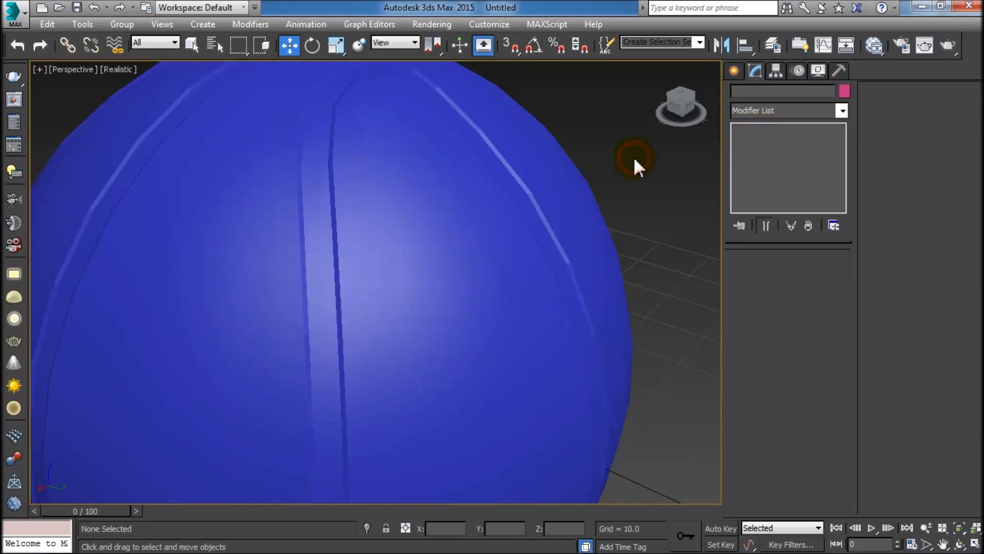
pyautogui.scroll(-1, 459, 318)
pyautogui.scroll(-1, 460, 277)
pyautogui.scroll(-2, 459, 276)
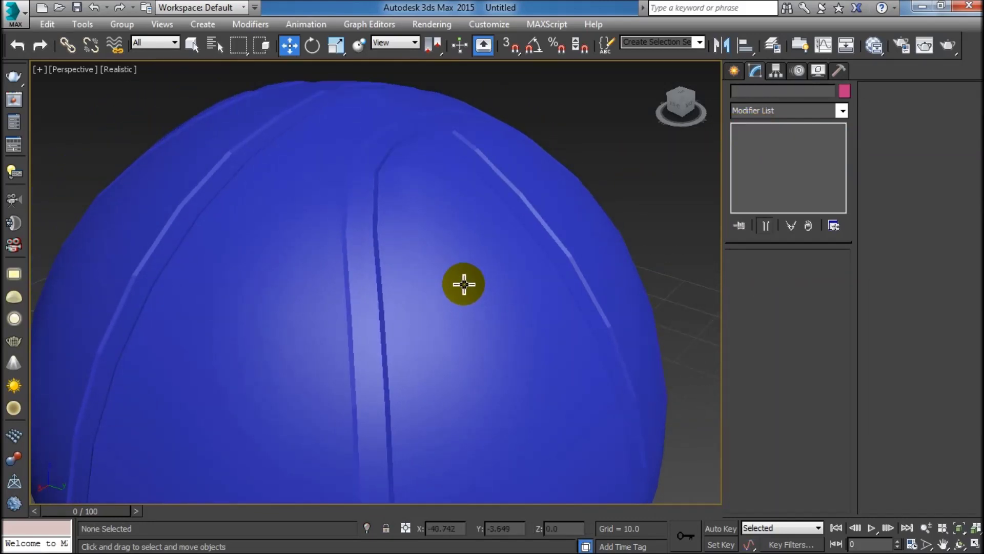
pyautogui.scroll(-2, 451, 278)
# Step: Select Sphere001 and orbit around the ball's top to inspect the grooves
pyautogui.click(451, 264)
pyautogui.click(562, 209)
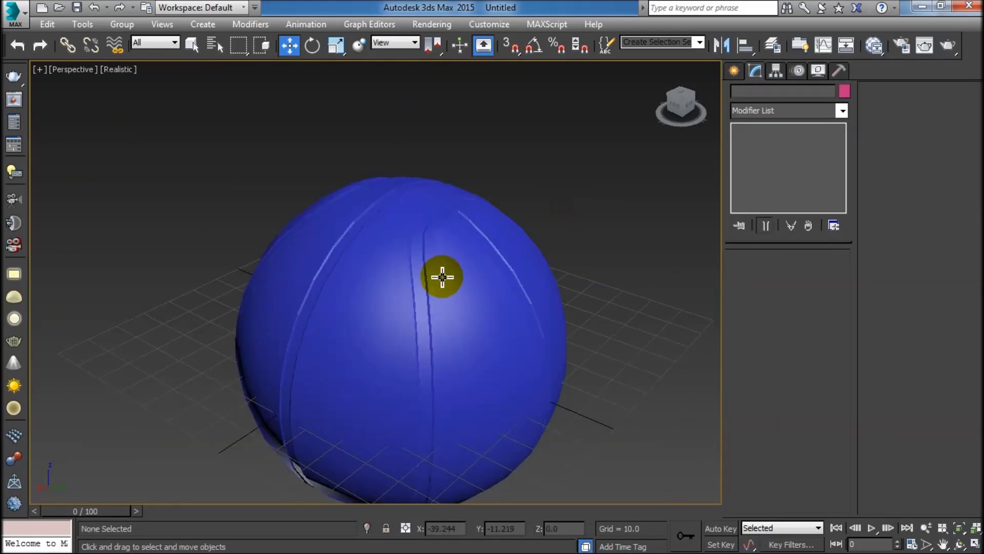
pyautogui.moveTo(442, 275); pyautogui.dragTo(445, 300, button='middle')
pyautogui.scroll(4, 445, 300)
pyautogui.click(487, 261)
pyautogui.moveTo(514, 272)
pyautogui.keyDown('alt'); pyautogui.mouseDown(button='middle')
pyautogui.moveTo(545, 334)
pyautogui.moveTo(538, 341)
pyautogui.mouseUp(button='middle'); pyautogui.keyUp('alt')
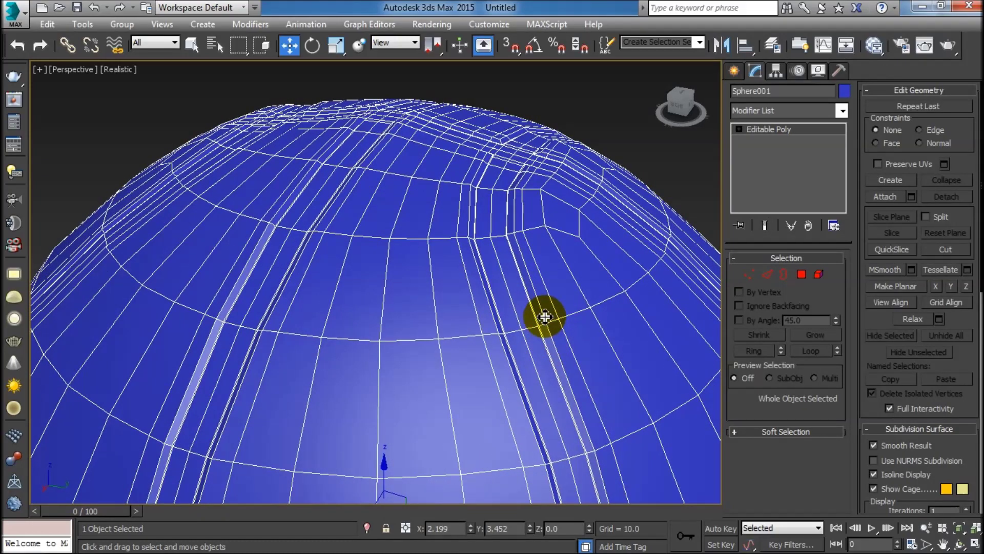
pyautogui.moveTo(567, 290)
pyautogui.keyDown('alt'); pyautogui.mouseDown(button='middle')
pyautogui.moveTo(518, 309)
pyautogui.moveTo(515, 321)
pyautogui.moveTo(537, 332)
pyautogui.mouseUp(button='middle'); pyautogui.keyUp('alt')
pyautogui.keyDown('alt'); pyautogui.moveTo(488, 281); pyautogui.dragTo(501, 299, button='middle'); pyautogui.keyUp('alt')
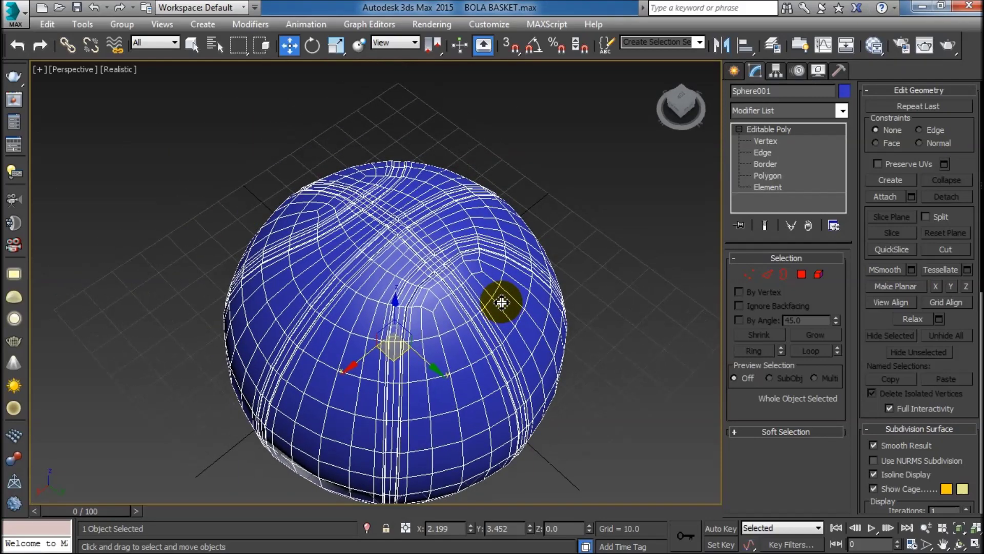
pyautogui.scroll(3, 460, 272)
# Step: Convert the seam loops to polygons, grow them to 768 faces, and frame the ball
pyautogui.click(762, 152)
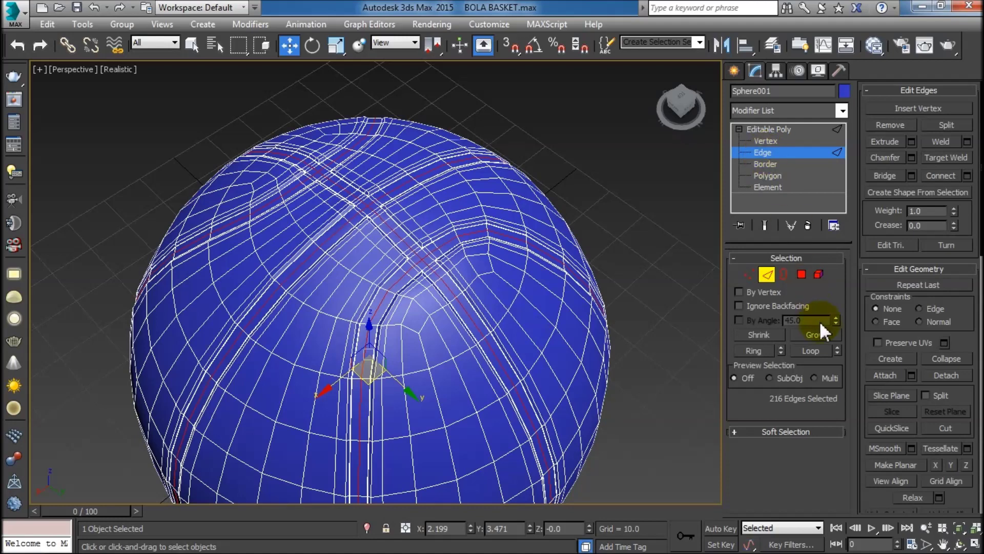
pyautogui.keyDown('ctrl'); pyautogui.click(801, 274); pyautogui.keyUp('ctrl')
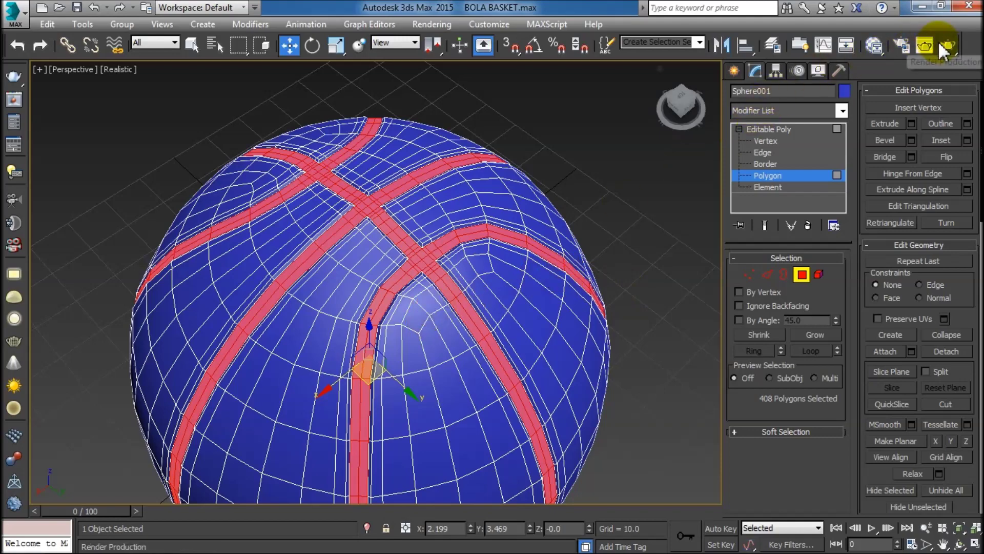
pyautogui.moveTo(484, 332)
pyautogui.keyDown('alt'); pyautogui.mouseDown(button='middle')
pyautogui.moveTo(461, 340)
pyautogui.moveTo(457, 313)
pyautogui.moveTo(487, 268)
pyautogui.moveTo(488, 291)
pyautogui.mouseUp(button='middle'); pyautogui.keyUp('alt')
pyautogui.scroll(1, 488, 290)
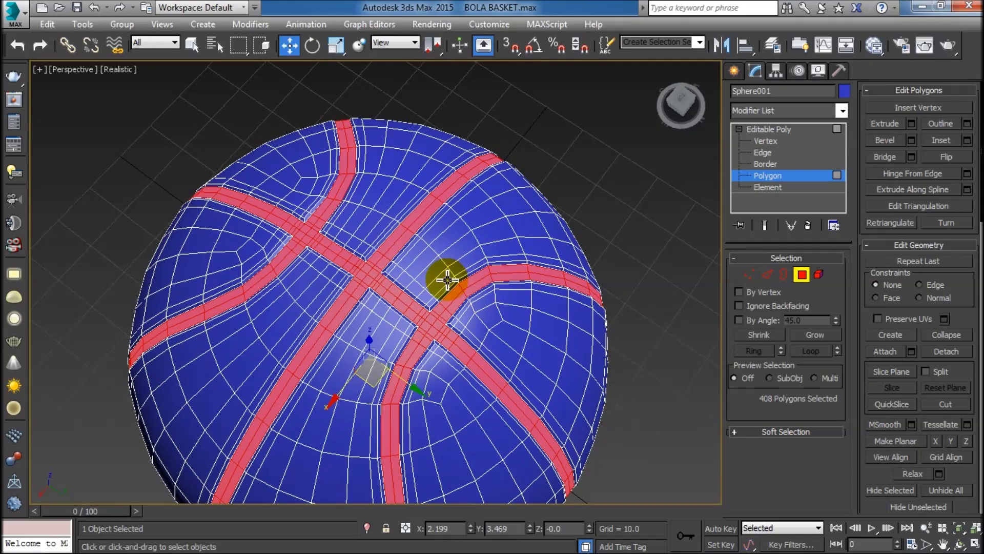
pyautogui.scroll(2, 446, 275)
pyautogui.scroll(2, 408, 340)
pyautogui.scroll(2, 409, 343)
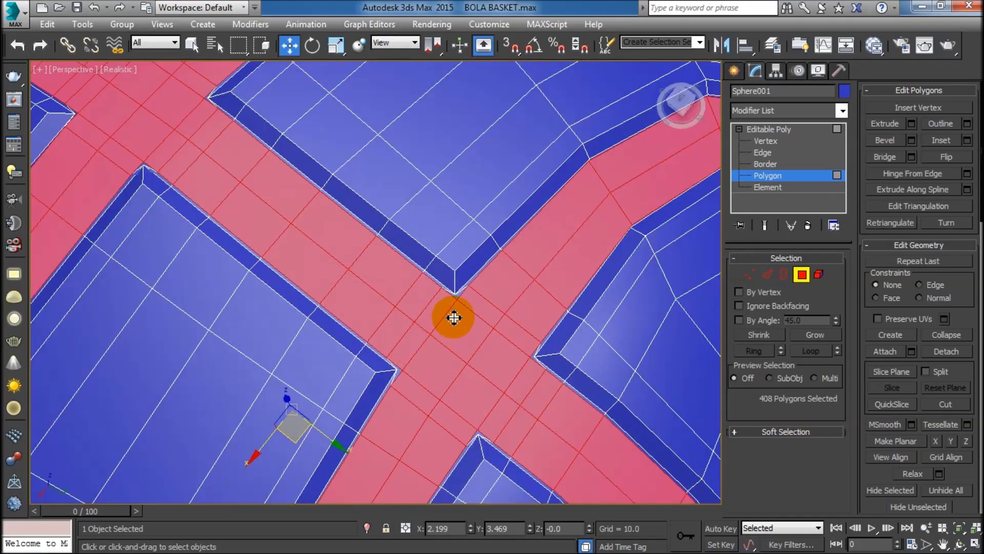
pyautogui.scroll(2, 453, 317)
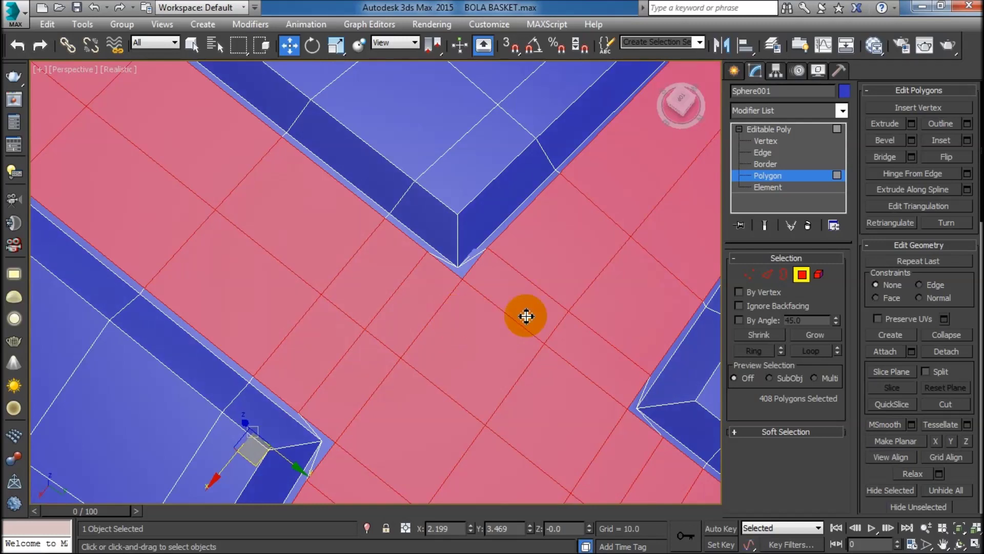
pyautogui.click(814, 336)
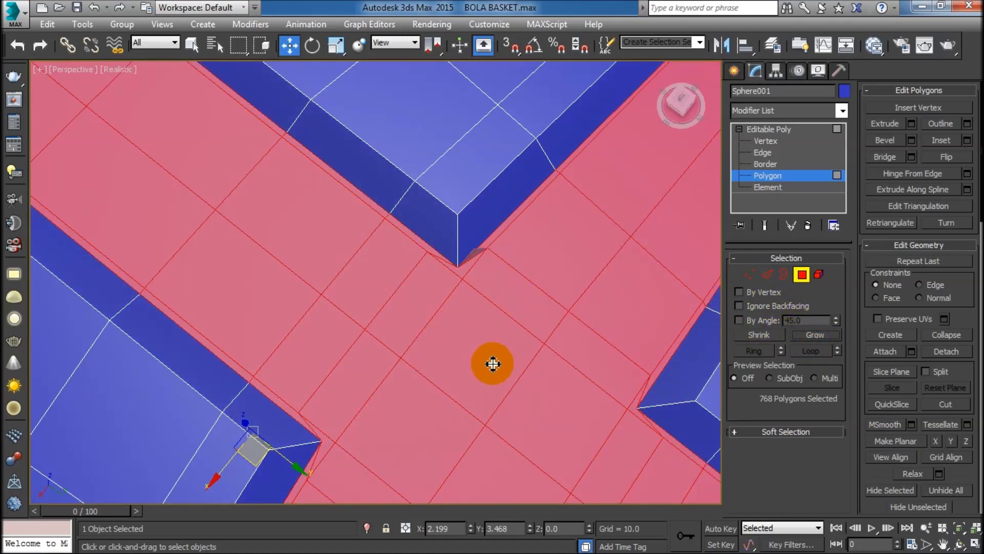
pyautogui.scroll(-1, 488, 380)
pyautogui.scroll(-1, 491, 393)
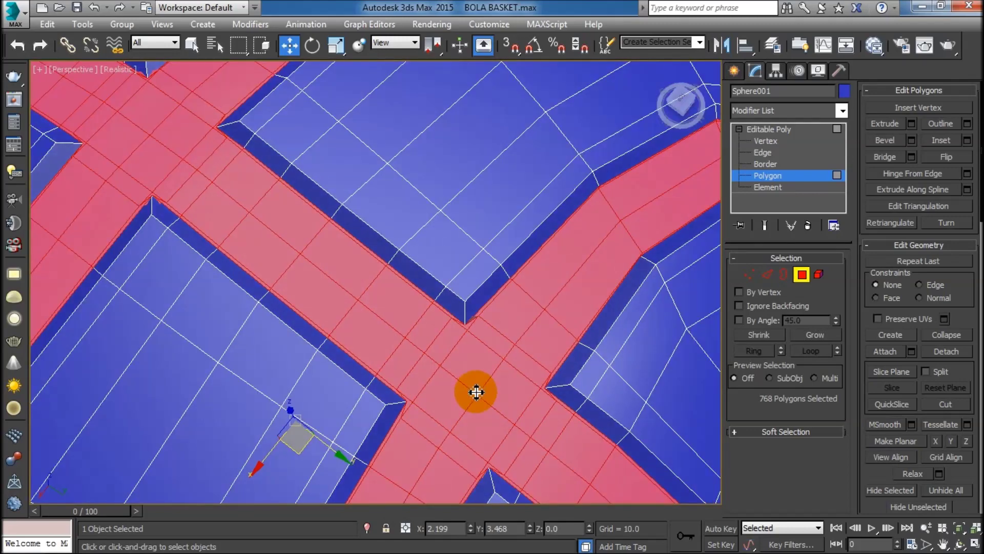
pyautogui.press('z')
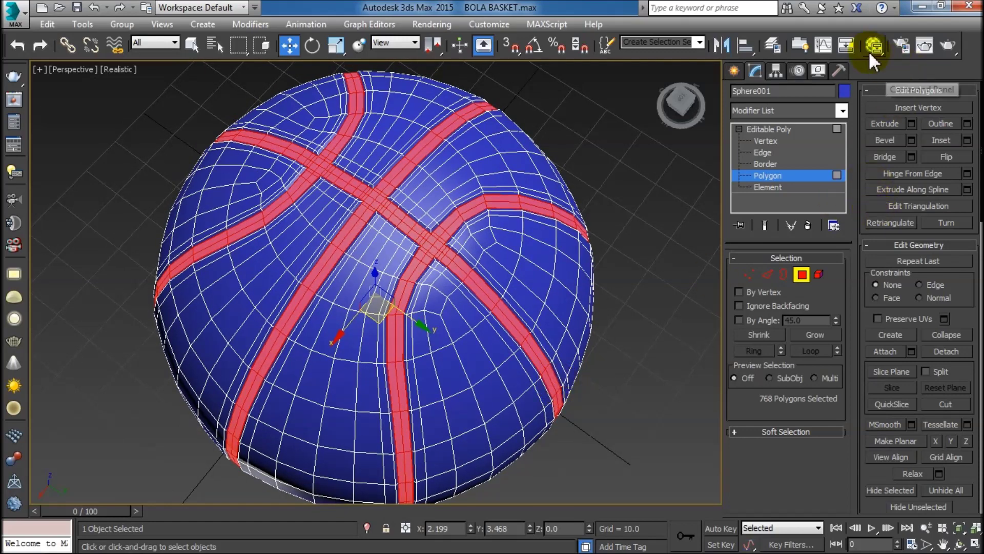
# Step: Create a new Standard material, Material #71, in the Slate Material Editor
pyautogui.click(903, 46)
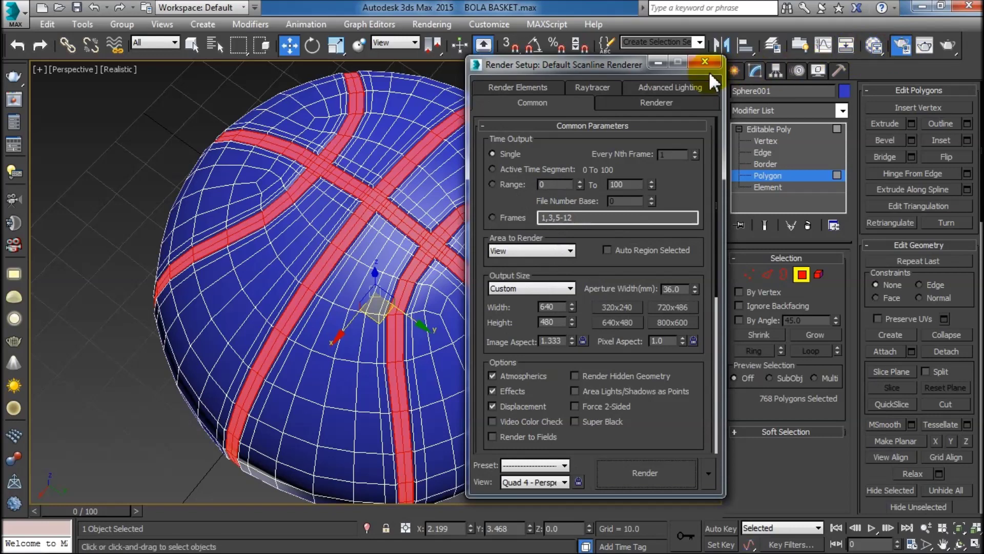
pyautogui.click(706, 62)
pyautogui.click(876, 45)
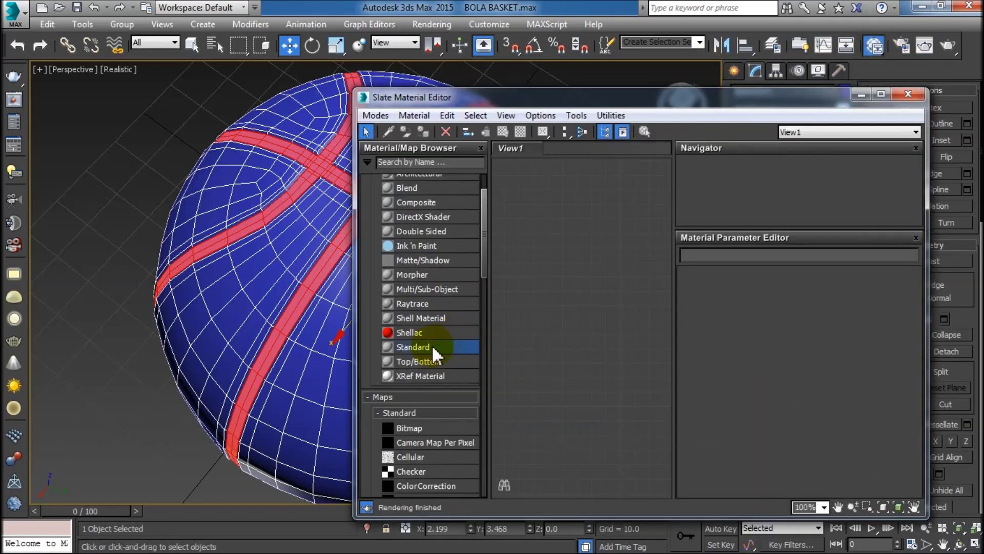
pyautogui.moveTo(423, 346)
pyautogui.mouseDown()
pyautogui.moveTo(564, 201)
pyautogui.moveTo(592, 201)
pyautogui.mouseUp()
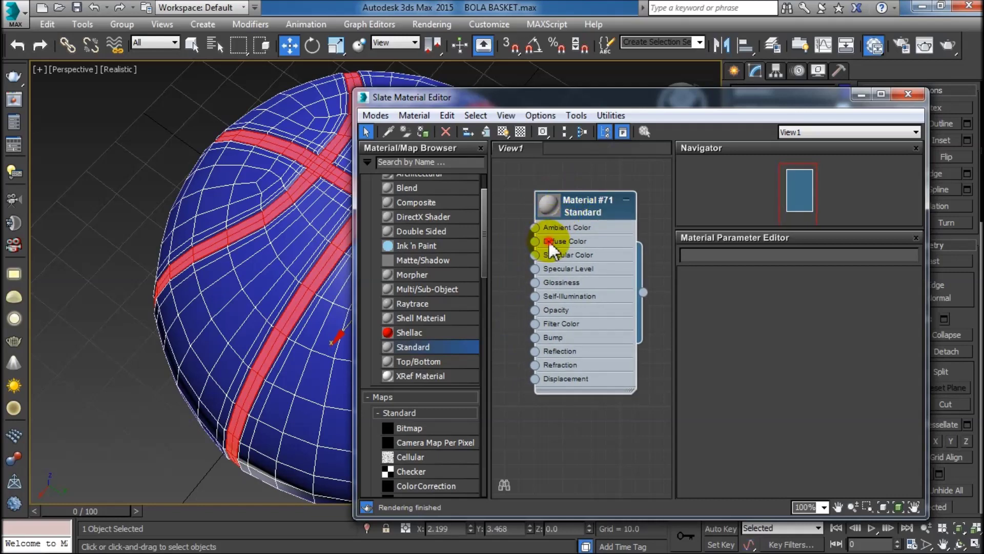
pyautogui.doubleClick(549, 239)
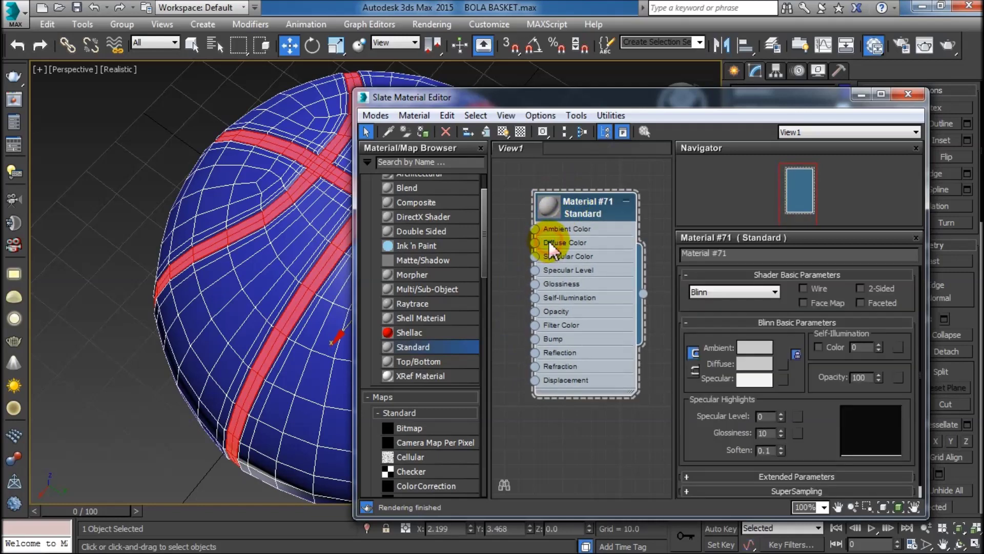
# Step: Make Material #71 black with specular level 63, glossiness 28, and assign it to the grooves
pyautogui.click(749, 360)
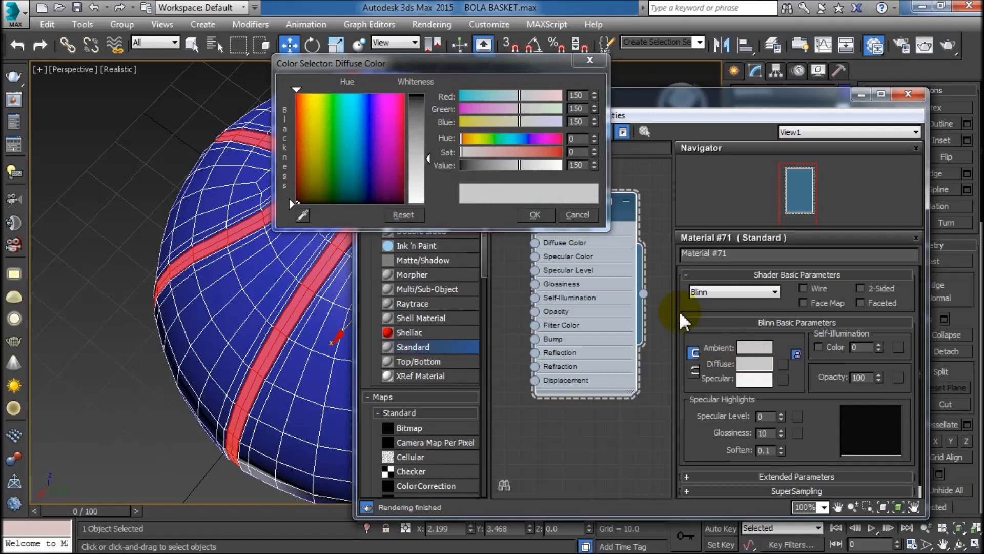
pyautogui.moveTo(427, 156); pyautogui.dragTo(427, 95)
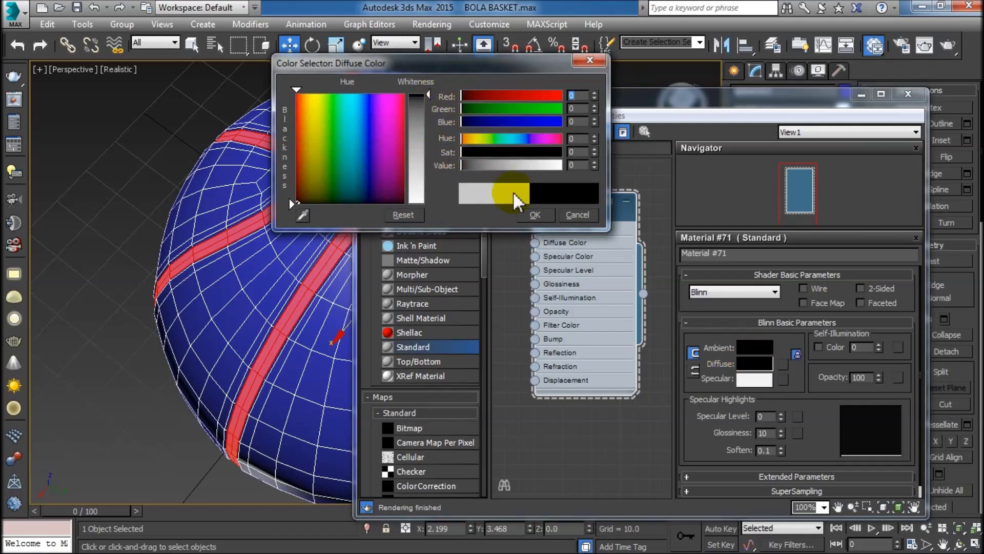
pyautogui.click(536, 215)
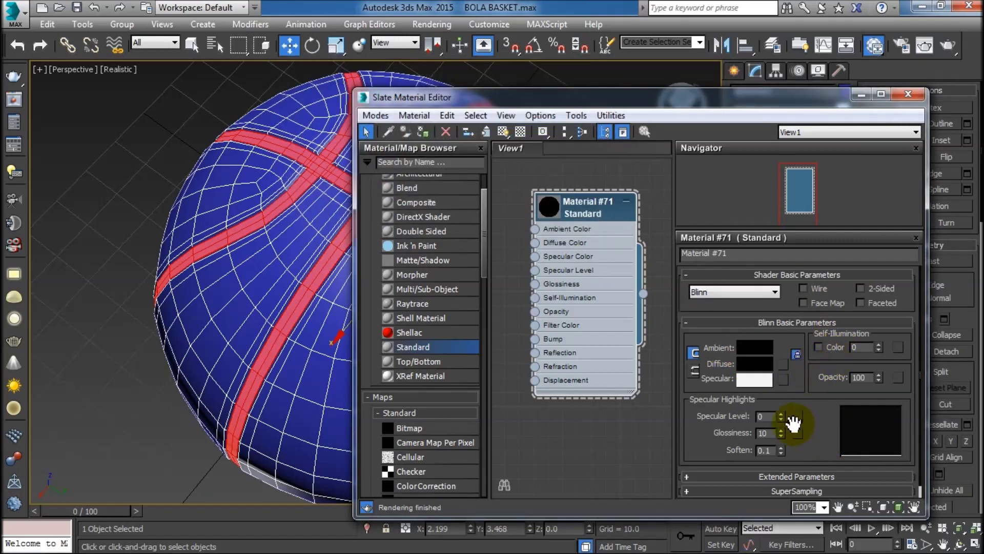
pyautogui.moveTo(783, 413); pyautogui.dragTo(780, 401)
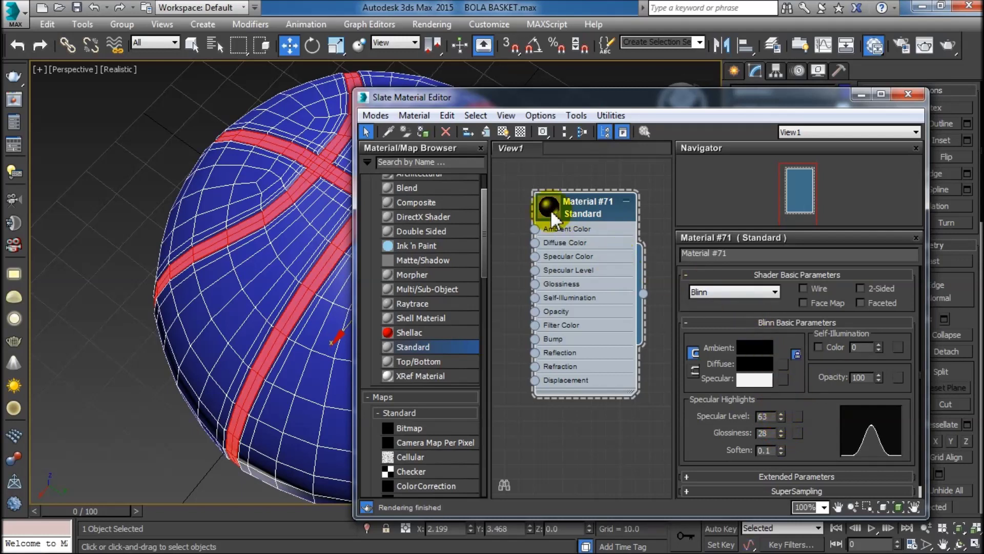
pyautogui.click(423, 132)
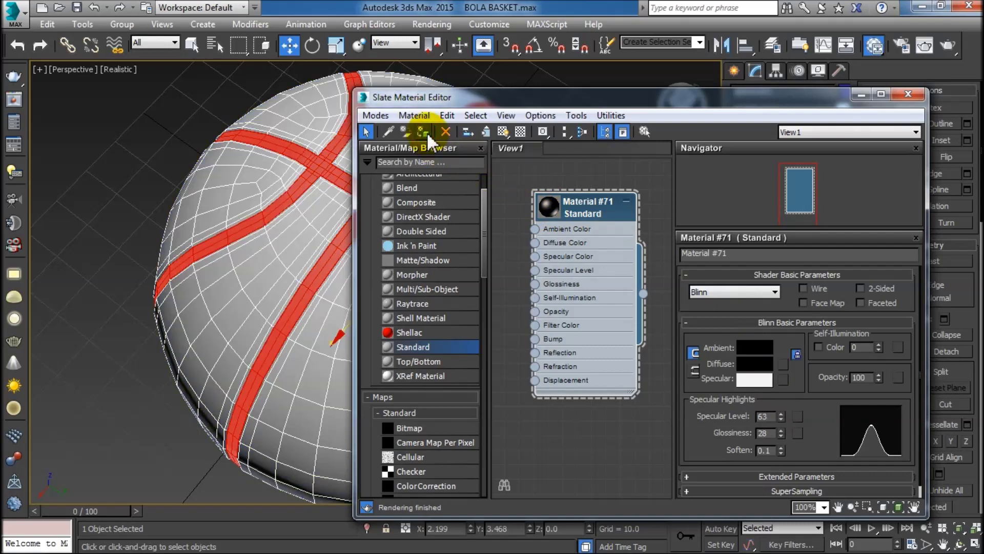
pyautogui.click(908, 95)
pyautogui.click(631, 170)
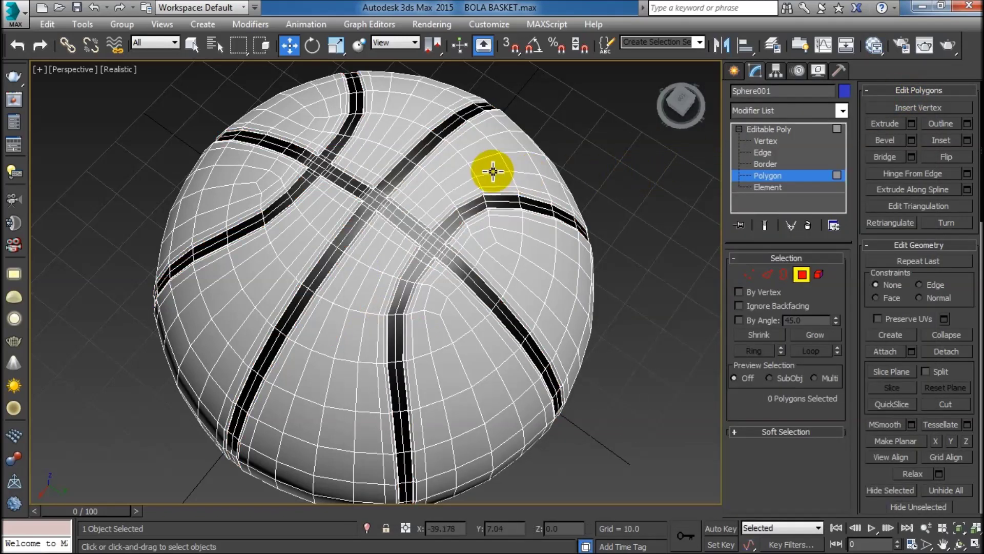
# Step: Clear the polygon selection, reframe the ball, and return to Edge level
pyautogui.click(499, 168)
pyautogui.click(617, 136)
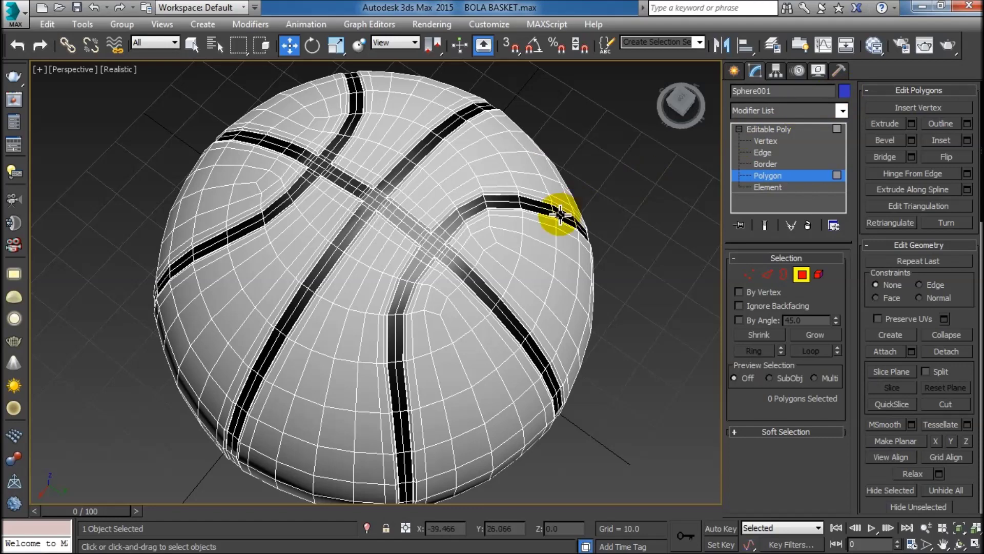
pyautogui.scroll(-3, 589, 284)
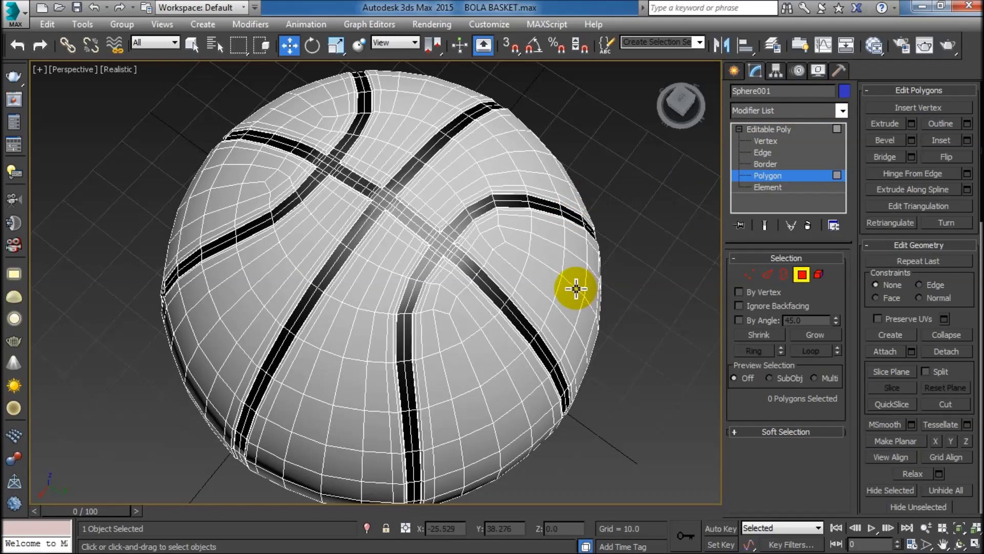
pyautogui.scroll(-2, 567, 286)
pyautogui.moveTo(567, 286)
pyautogui.keyDown('alt'); pyautogui.mouseDown(button='middle')
pyautogui.moveTo(461, 315)
pyautogui.moveTo(469, 277)
pyautogui.moveTo(440, 268)
pyautogui.mouseUp(button='middle'); pyautogui.keyUp('alt')
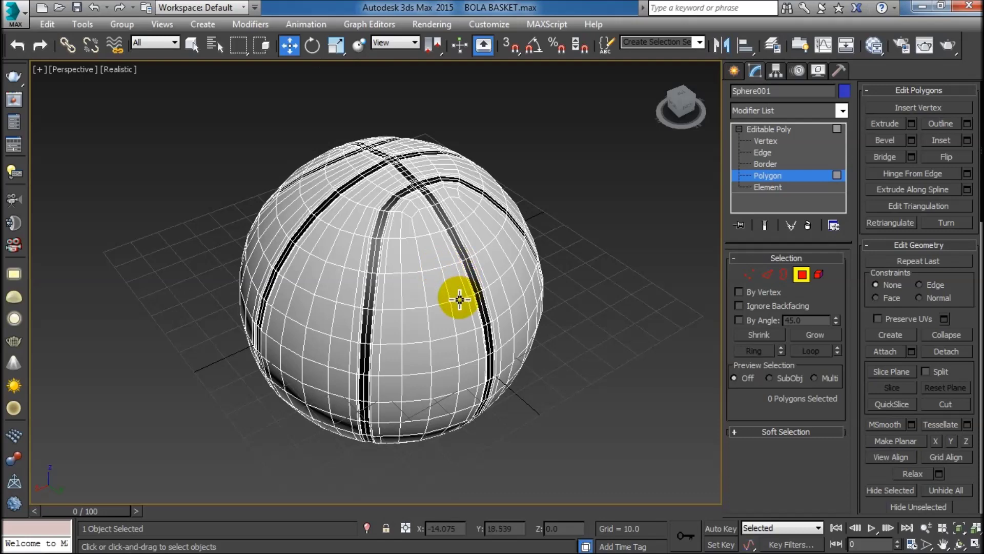
pyautogui.moveTo(455, 297); pyautogui.dragTo(481, 322, button='middle')
pyautogui.click(759, 153)
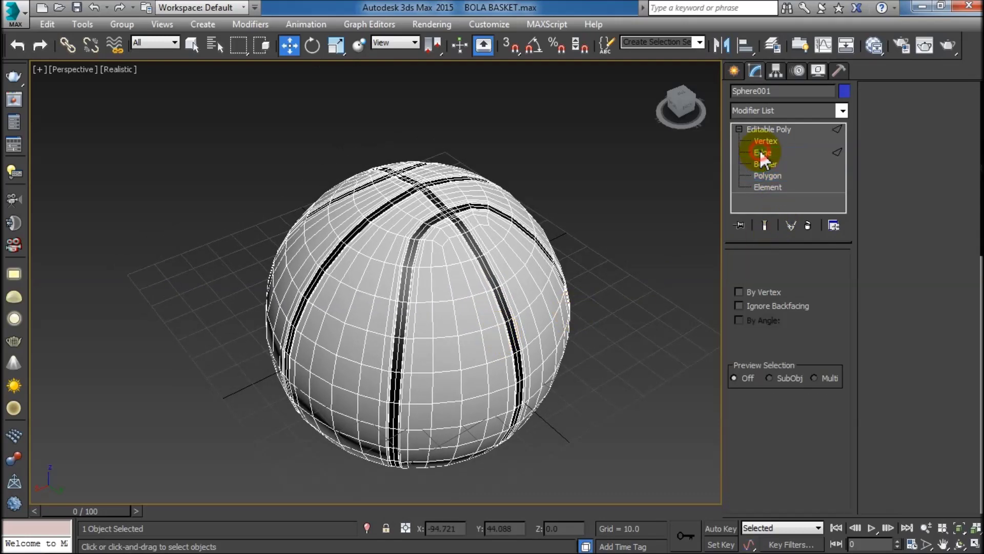
pyautogui.keyDown('alt'); pyautogui.moveTo(545, 304); pyautogui.dragTo(565, 341, button='middle'); pyautogui.keyUp('alt')
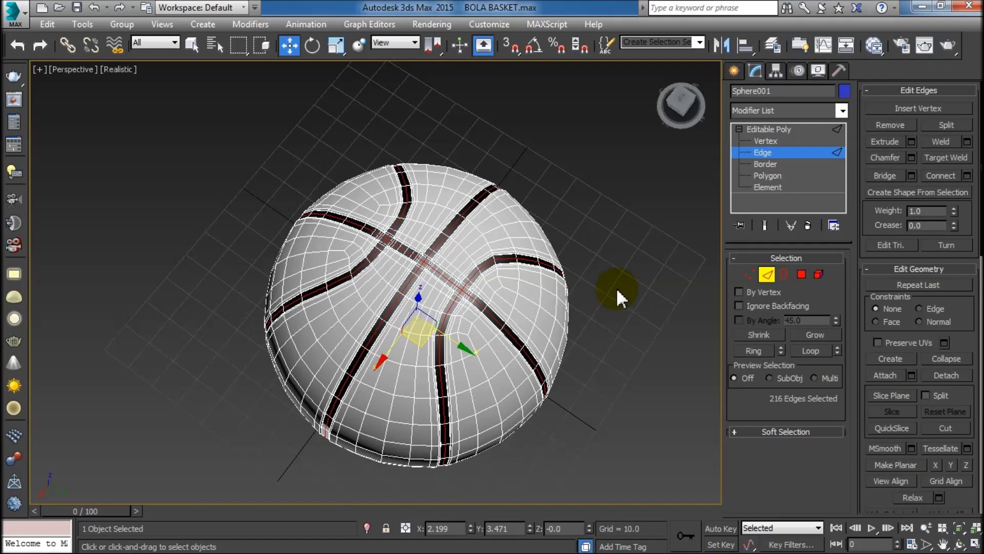
pyautogui.moveTo(532, 301); pyautogui.dragTo(558, 311, button='middle')
pyautogui.scroll(3, 512, 295)
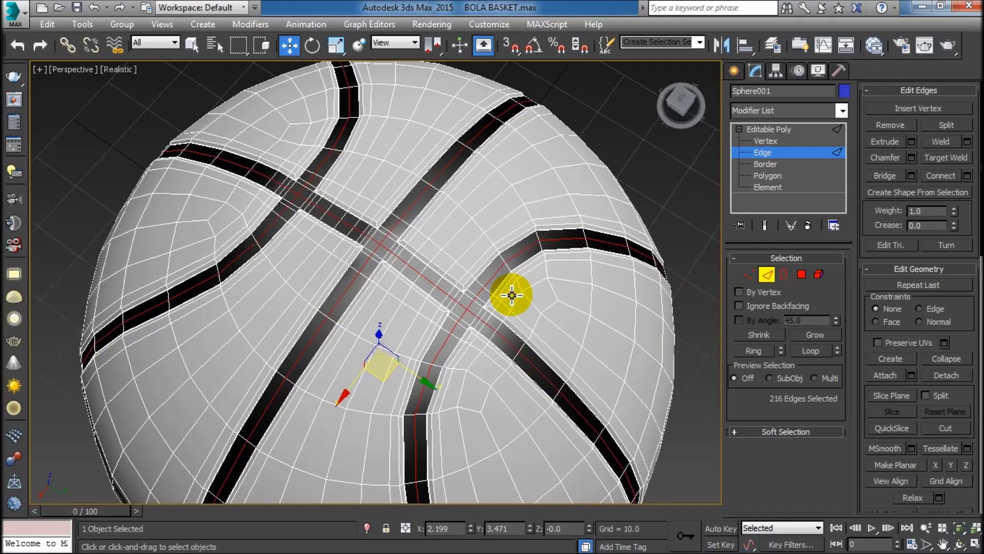
pyautogui.scroll(3, 511, 295)
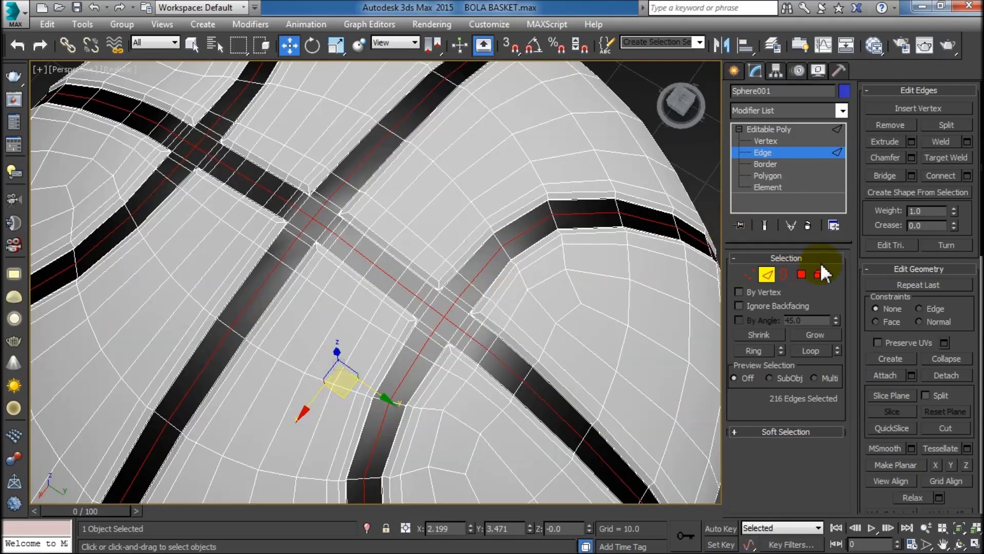
# Step: Select and grow the groove polygons, then invert to the 1128 non-groove polygons
pyautogui.keyDown('ctrl'); pyautogui.click(800, 276); pyautogui.keyUp('ctrl')
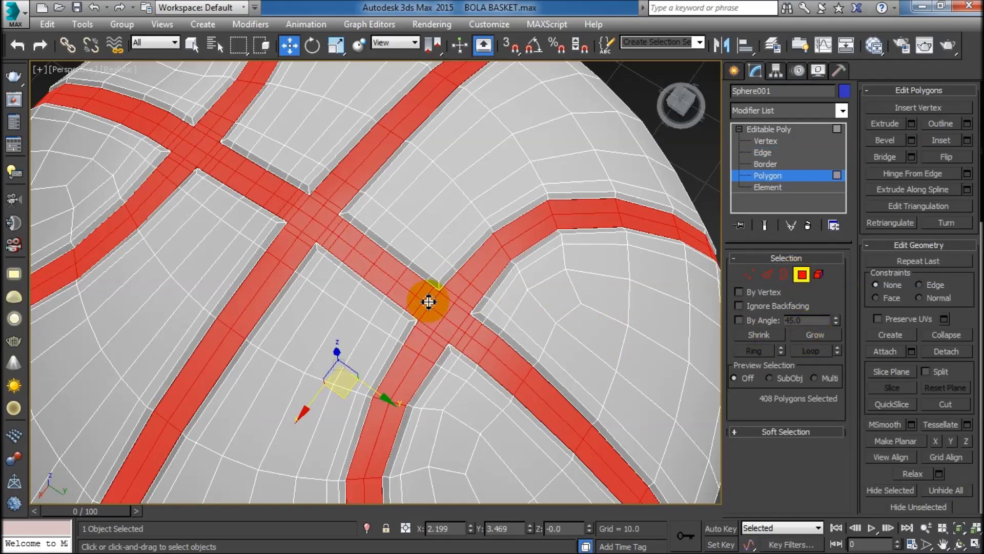
pyautogui.moveTo(426, 300); pyautogui.dragTo(444, 308, button='middle')
pyautogui.scroll(5, 444, 309)
pyautogui.scroll(5, 589, 307)
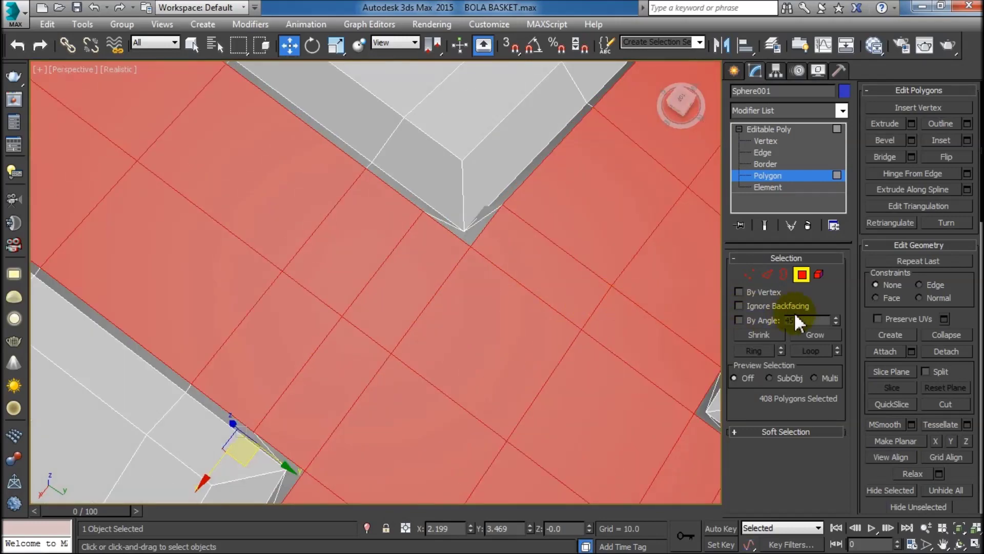
pyautogui.click(810, 333)
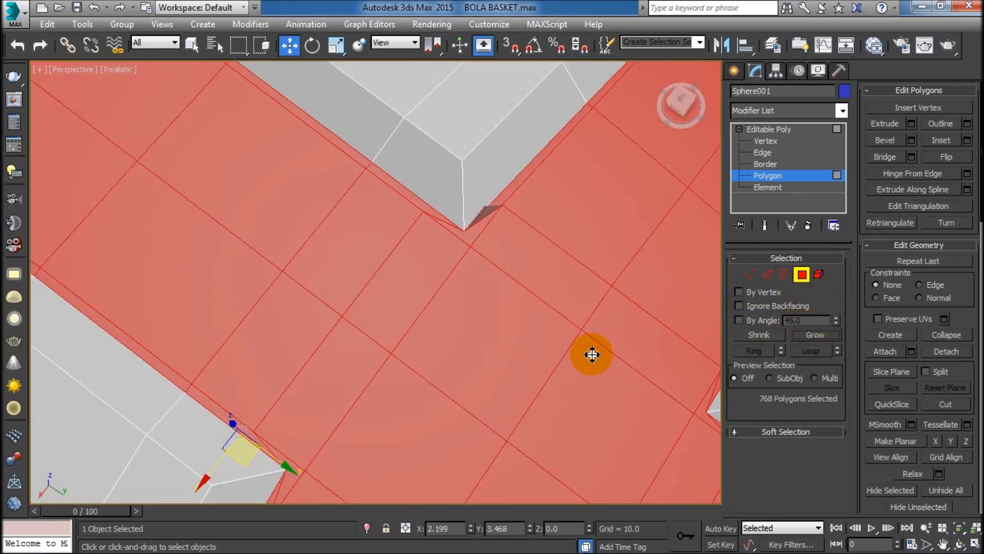
pyautogui.scroll(-5, 590, 359)
pyautogui.scroll(-5, 578, 367)
pyautogui.moveTo(579, 367)
pyautogui.mouseDown(button='middle')
pyautogui.moveTo(474, 259)
pyautogui.moveTo(477, 275)
pyautogui.mouseUp(button='middle')
pyautogui.hotkey('ctrl', 'i')
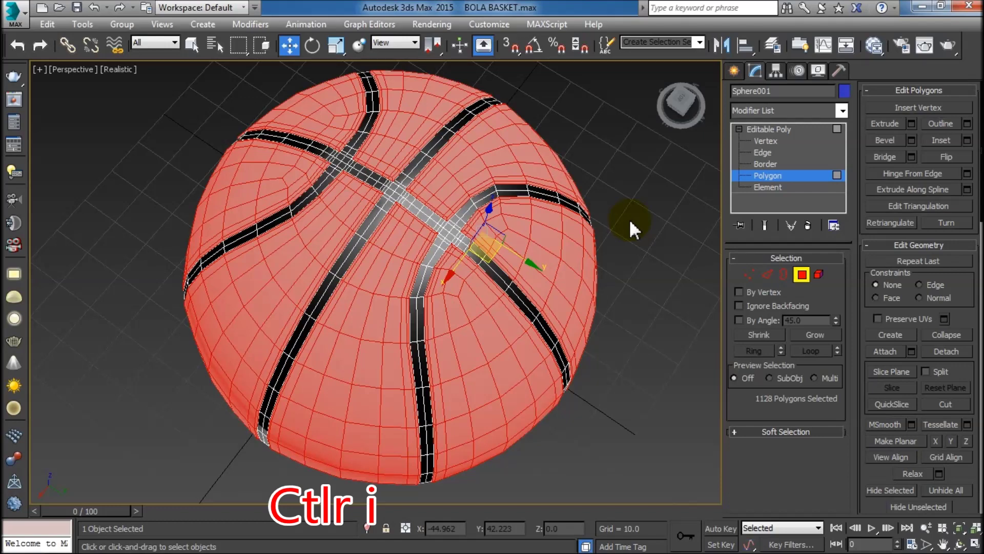
pyautogui.click(874, 45)
# Step: Add a new Standard material, Material #83, and show its colour parameters
pyautogui.moveTo(547, 436); pyautogui.dragTo(552, 432)
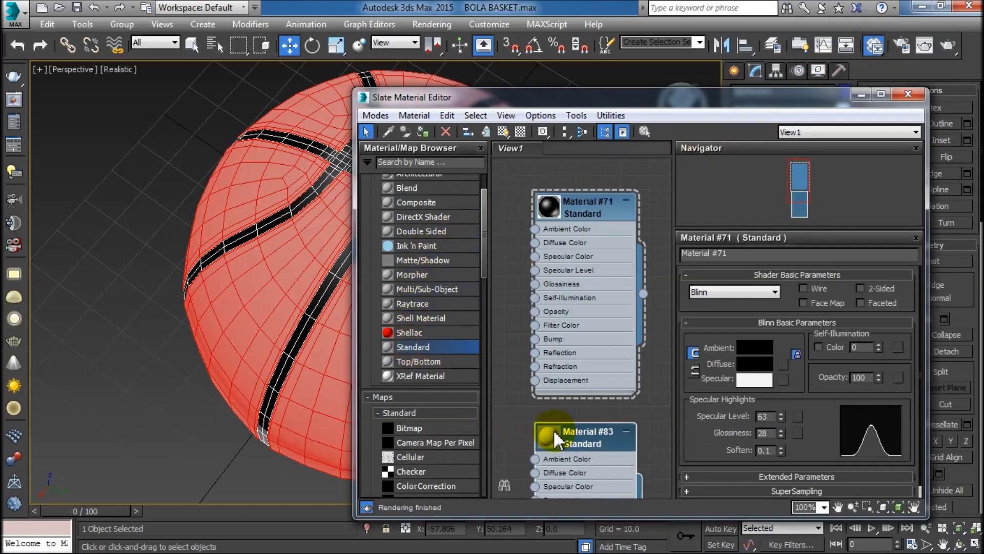
pyautogui.doubleClick(568, 433)
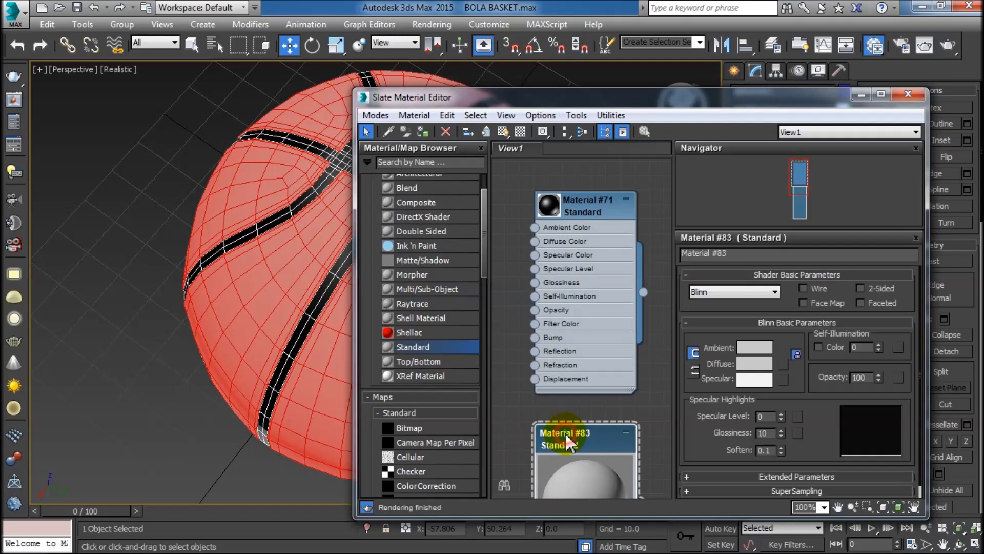
pyautogui.doubleClick(580, 470)
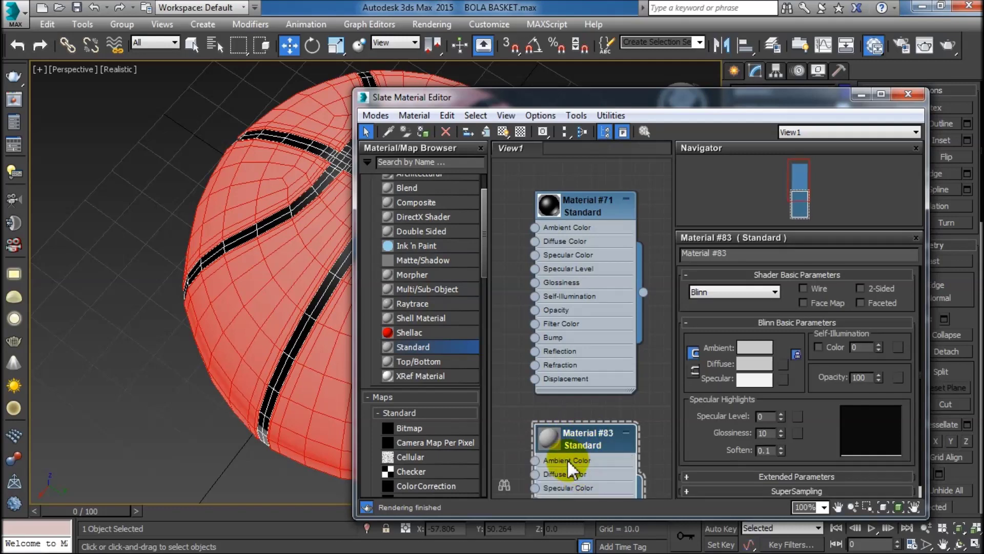
pyautogui.click(784, 364)
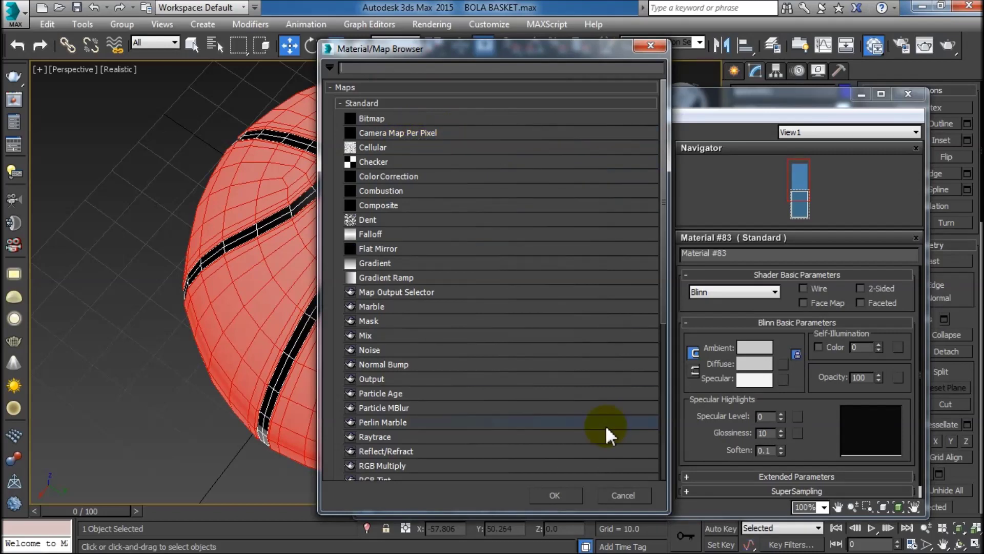
pyautogui.click(629, 491)
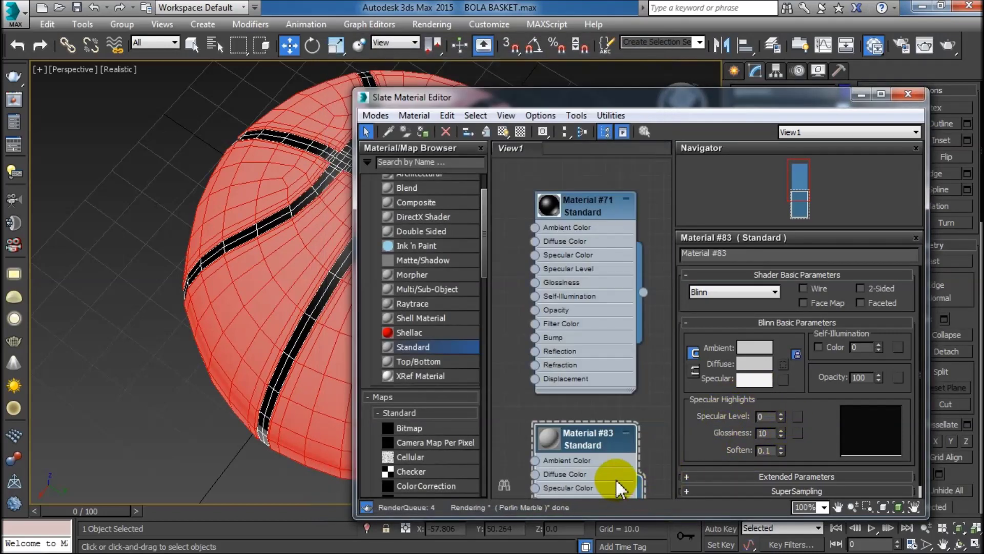
# Step: Set Material #83's diffuse to orange RGB 196,65,0 and assign it to the ball's panels
pyautogui.click(752, 365)
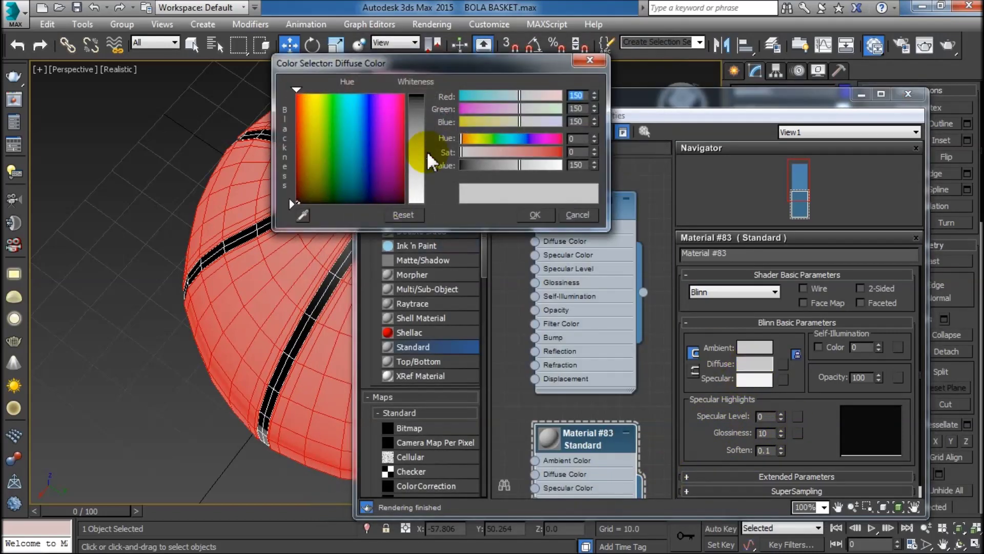
pyautogui.click(308, 104)
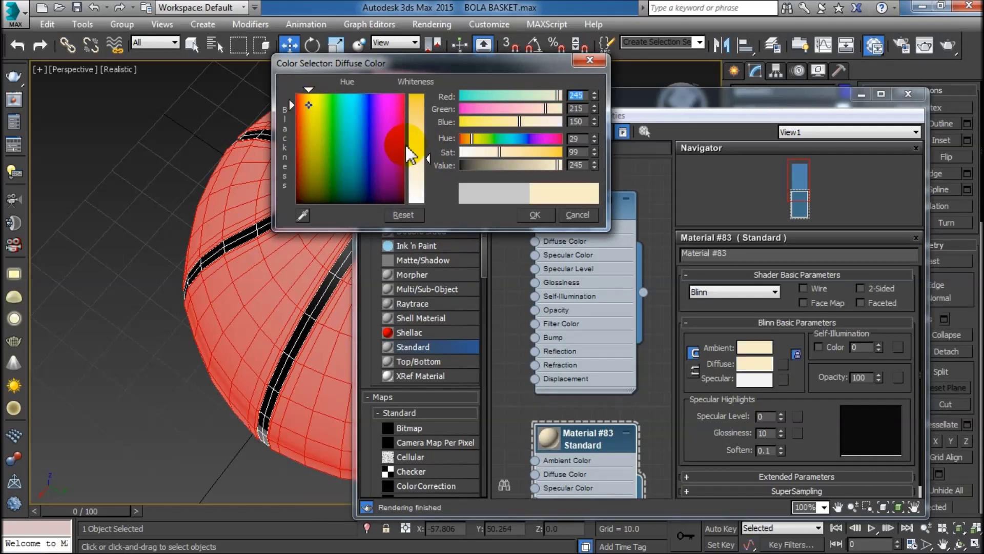
pyautogui.moveTo(429, 158); pyautogui.dragTo(426, 91)
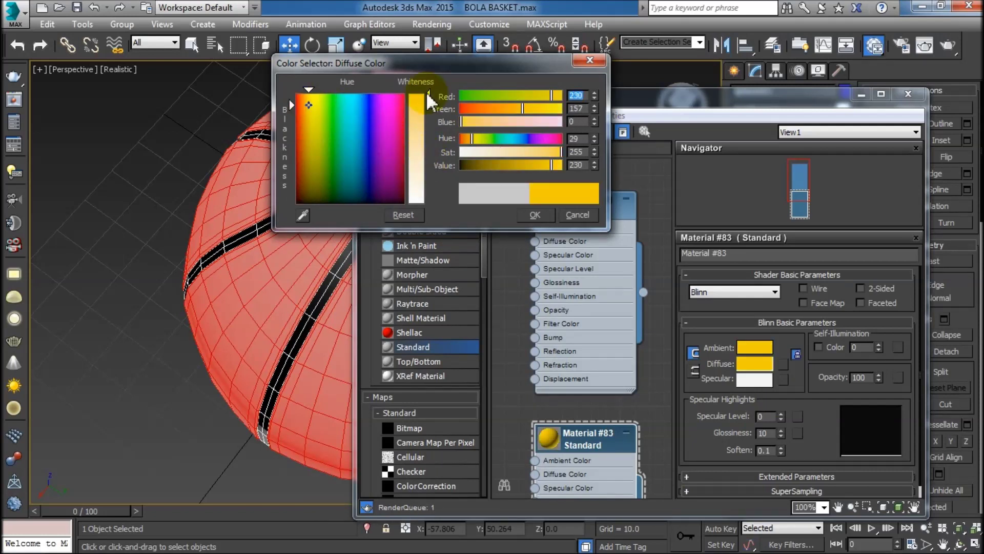
pyautogui.click(305, 108)
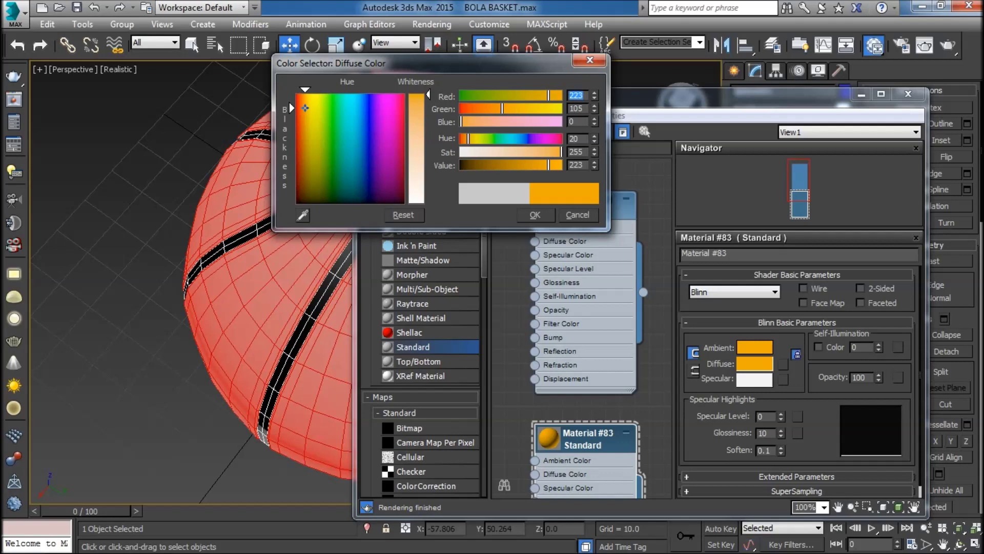
pyautogui.moveTo(307, 109); pyautogui.dragTo(302, 120)
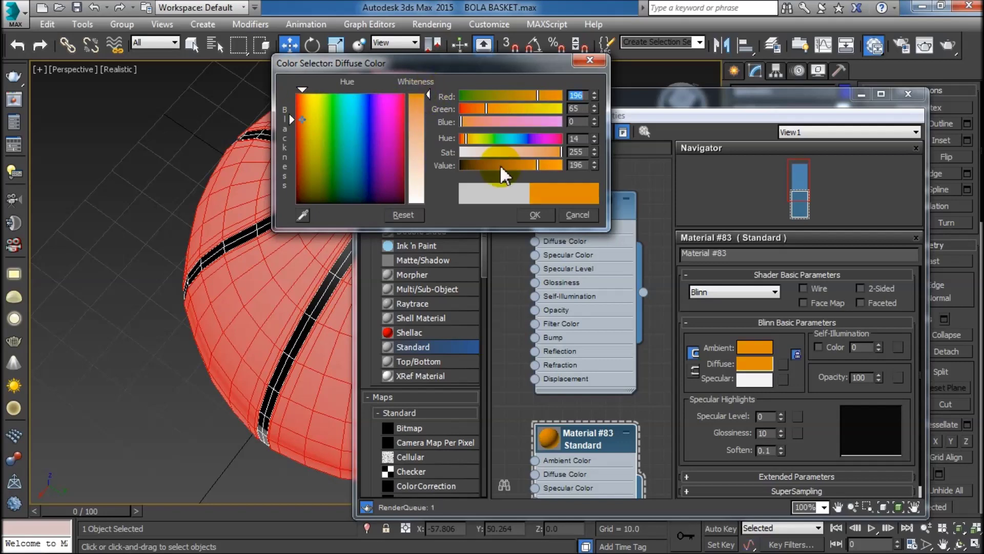
pyautogui.click(535, 214)
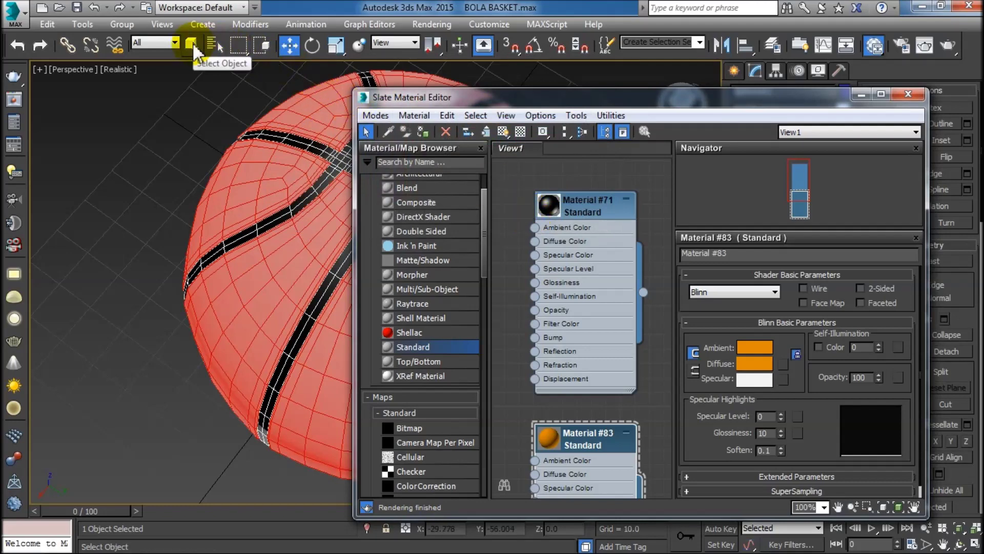
pyautogui.click(423, 132)
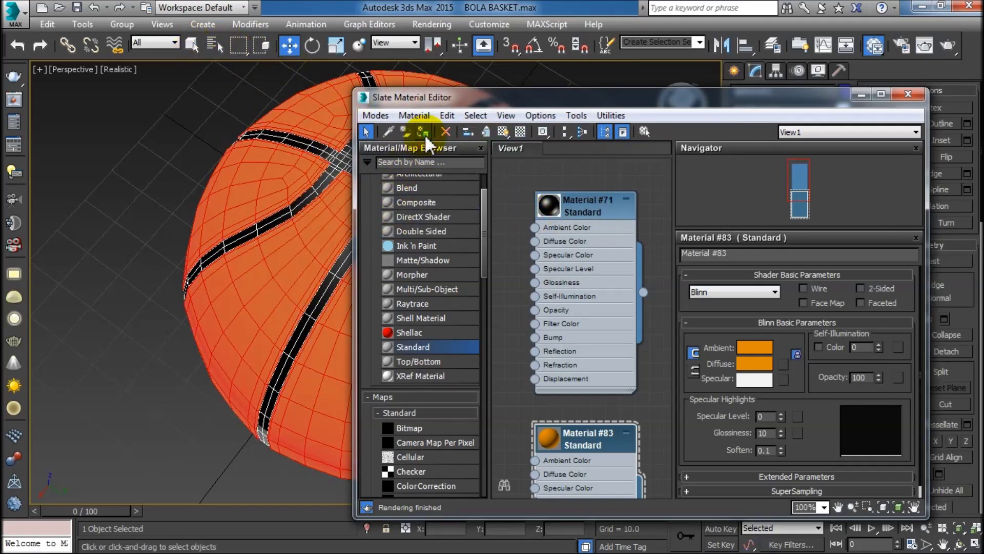
pyautogui.click(908, 94)
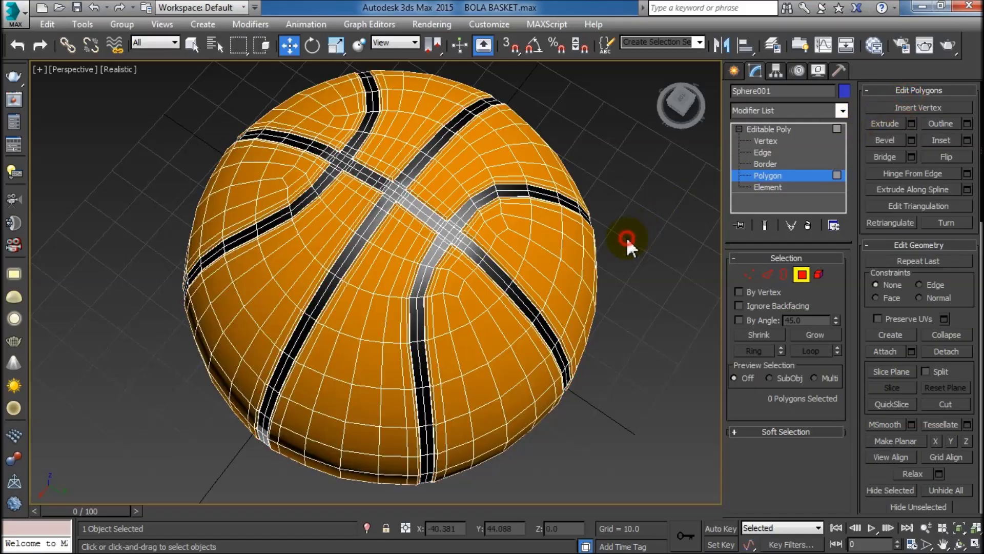
pyautogui.click(765, 129)
pyautogui.click(661, 186)
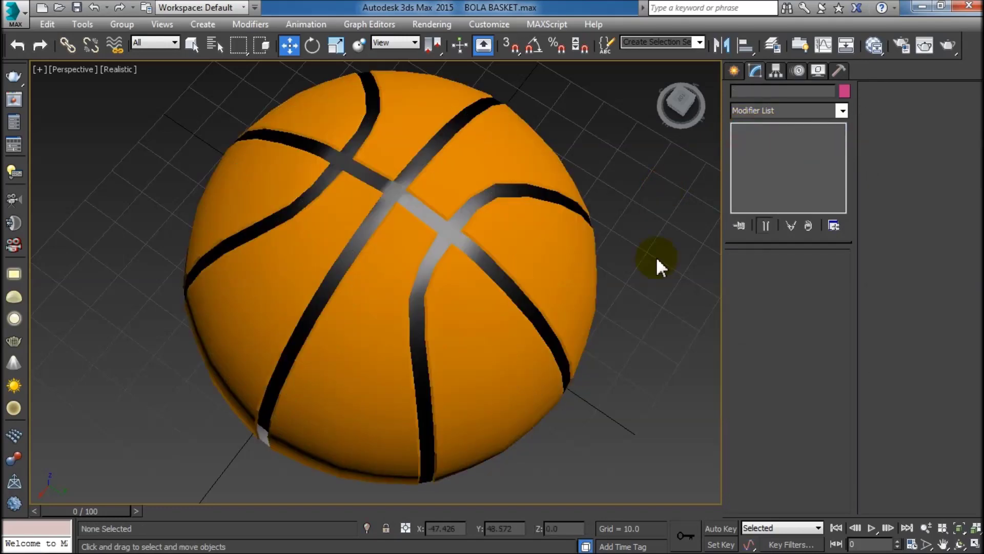
pyautogui.moveTo(625, 331)
pyautogui.keyDown('alt'); pyautogui.mouseDown(button='middle')
pyautogui.moveTo(626, 307)
pyautogui.moveTo(614, 335)
pyautogui.mouseUp(button='middle'); pyautogui.keyUp('alt')
pyautogui.scroll(-5, 614, 308)
pyautogui.scroll(-3, 595, 292)
pyautogui.moveTo(582, 299)
pyautogui.keyDown('alt'); pyautogui.mouseDown(button='middle')
pyautogui.moveTo(598, 275)
pyautogui.moveTo(567, 301)
pyautogui.moveTo(488, 279)
pyautogui.mouseUp(button='middle'); pyautogui.keyUp('alt')
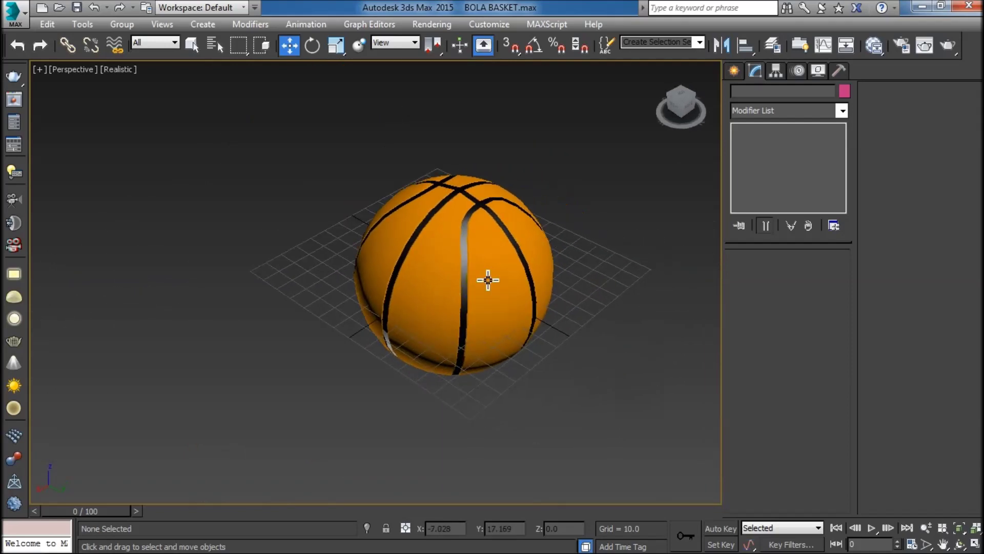
pyautogui.scroll(5, 487, 279)
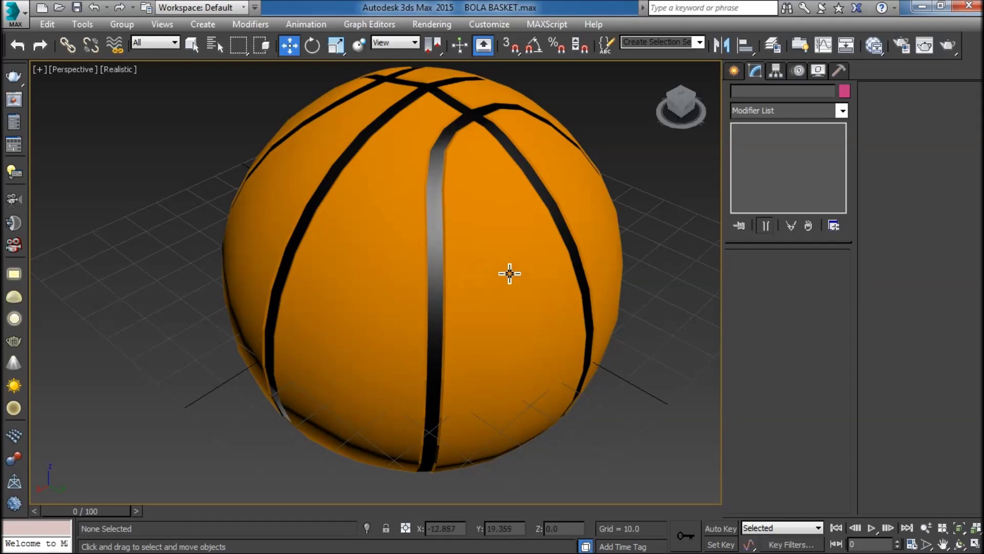
pyautogui.moveTo(501, 241)
pyautogui.keyDown('alt'); pyautogui.mouseDown(button='middle')
pyautogui.moveTo(470, 294)
pyautogui.moveTo(484, 314)
pyautogui.moveTo(486, 221)
pyautogui.mouseUp(button='middle'); pyautogui.keyUp('alt')
pyautogui.scroll(2, 489, 225)
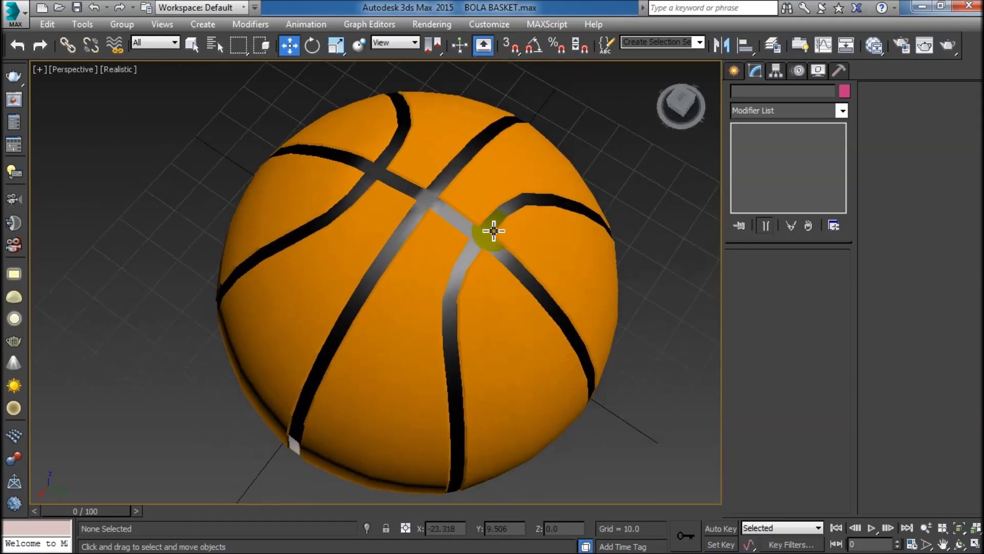
pyautogui.scroll(5, 482, 230)
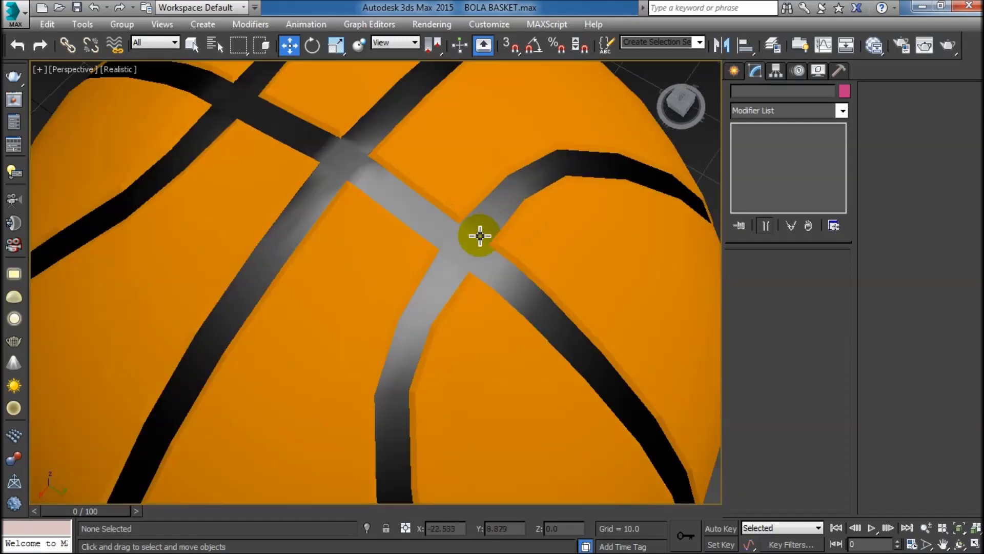
pyautogui.click(735, 71)
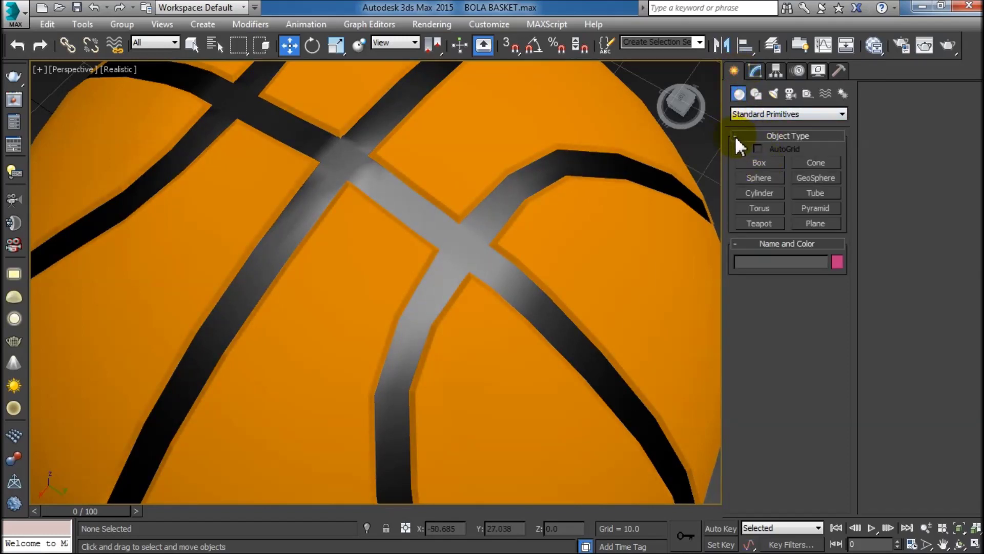
pyautogui.click(755, 73)
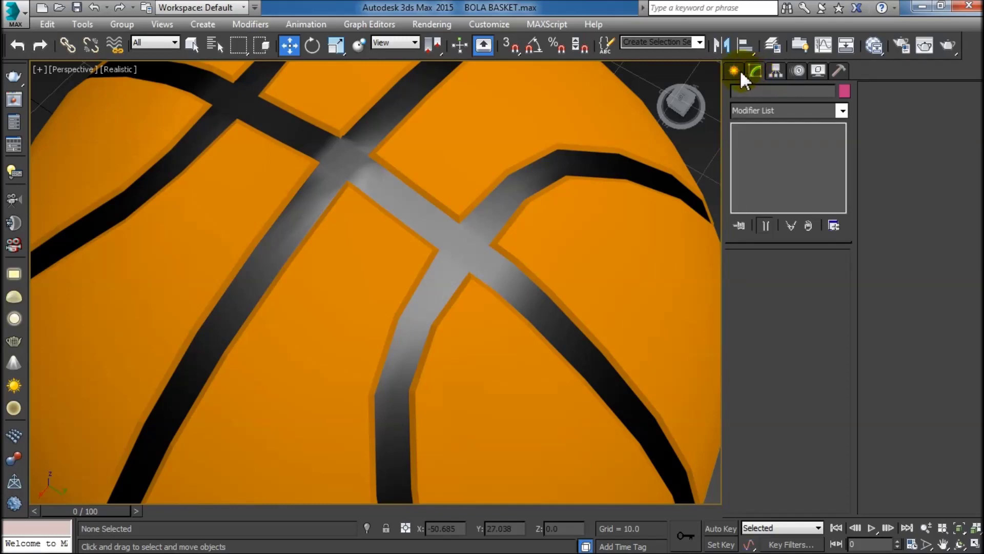
pyautogui.click(594, 162)
pyautogui.click(739, 130)
# Step: Recall the ball's 408-polygon groove selection and grow it twice to 1104 polygons
pyautogui.click(764, 152)
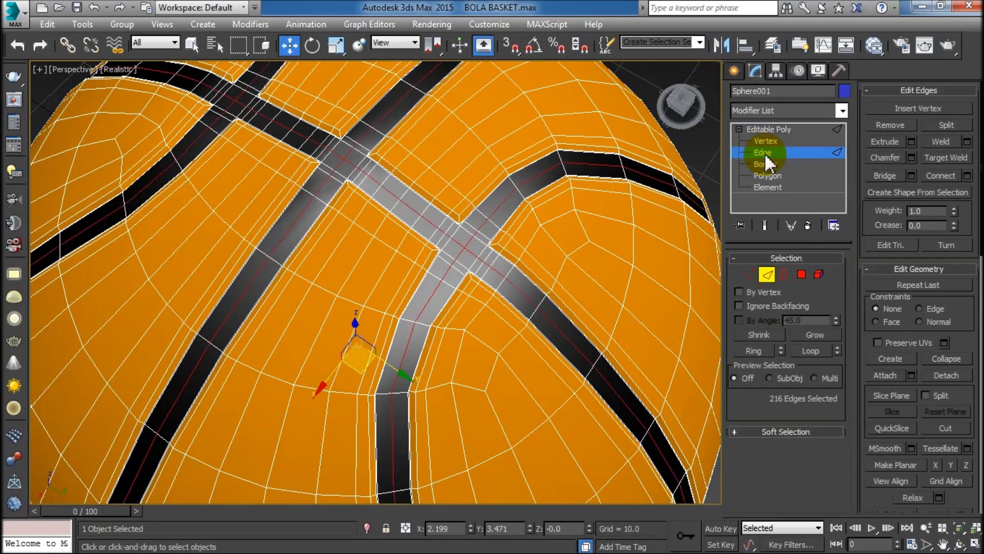
pyautogui.click(801, 275)
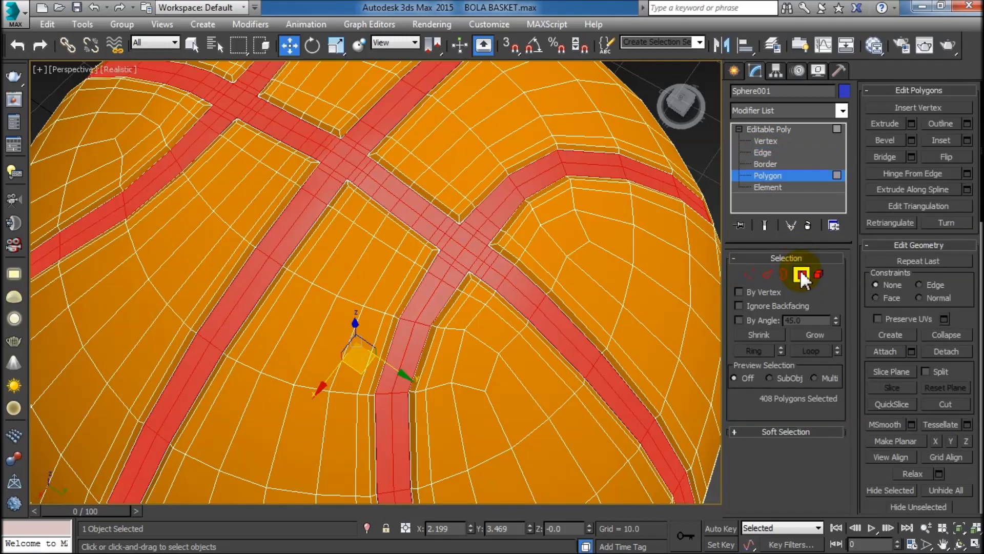
pyautogui.scroll(2, 487, 281)
pyautogui.scroll(3, 487, 274)
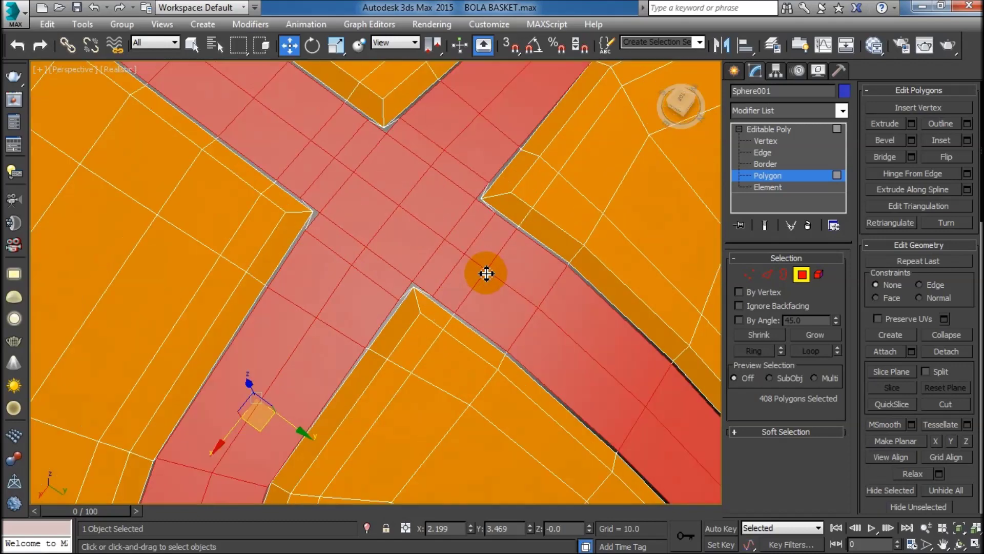
pyautogui.click(813, 335)
pyautogui.click(810, 334)
pyautogui.scroll(-1, 624, 355)
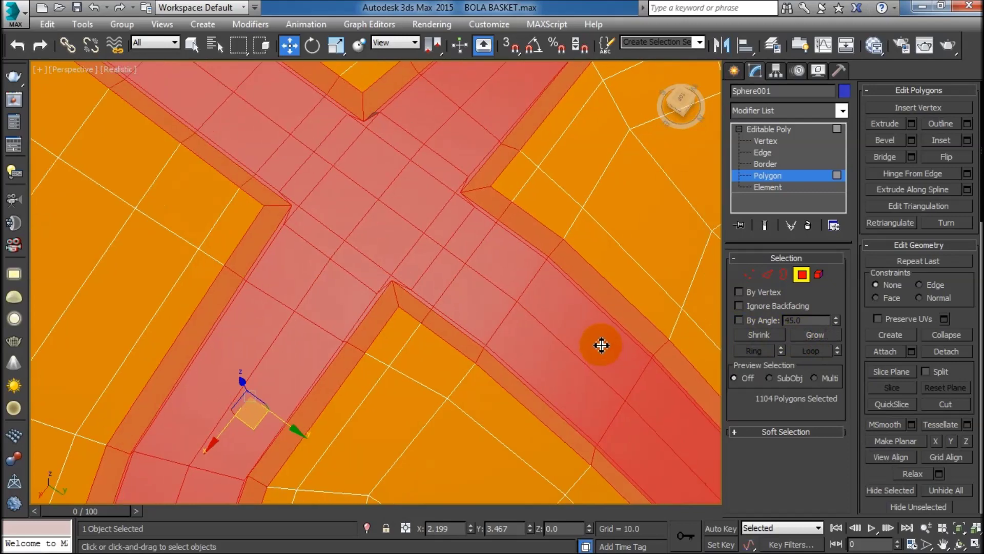
pyautogui.scroll(-4, 600, 345)
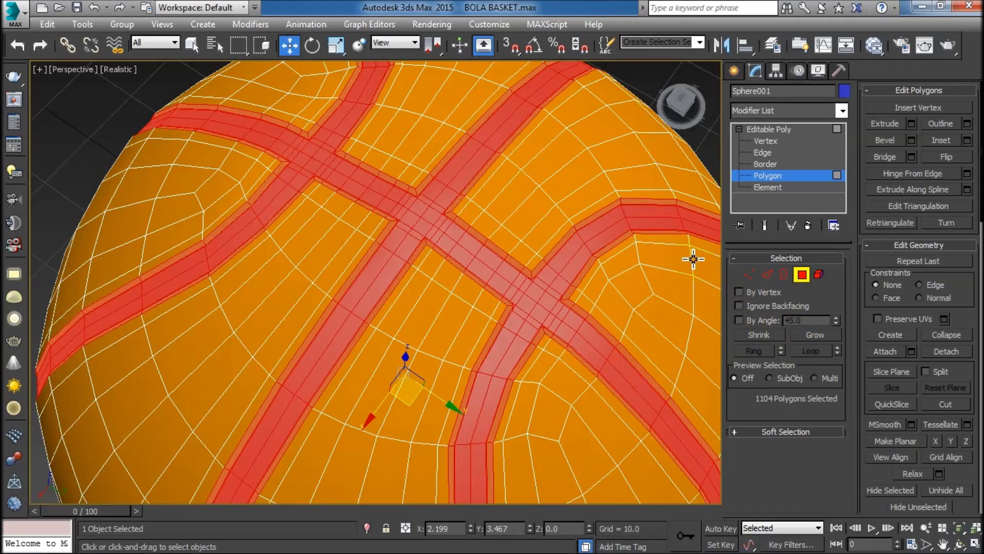
pyautogui.click(876, 47)
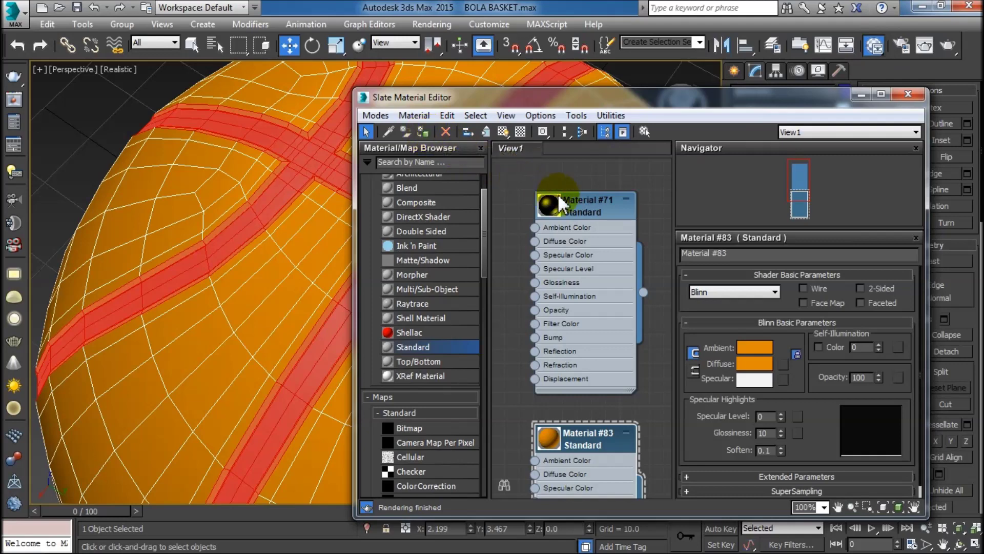
# Step: Assign the black Material #71 to the widened groove polygons and close the editor
pyautogui.click(582, 212)
pyautogui.click(423, 132)
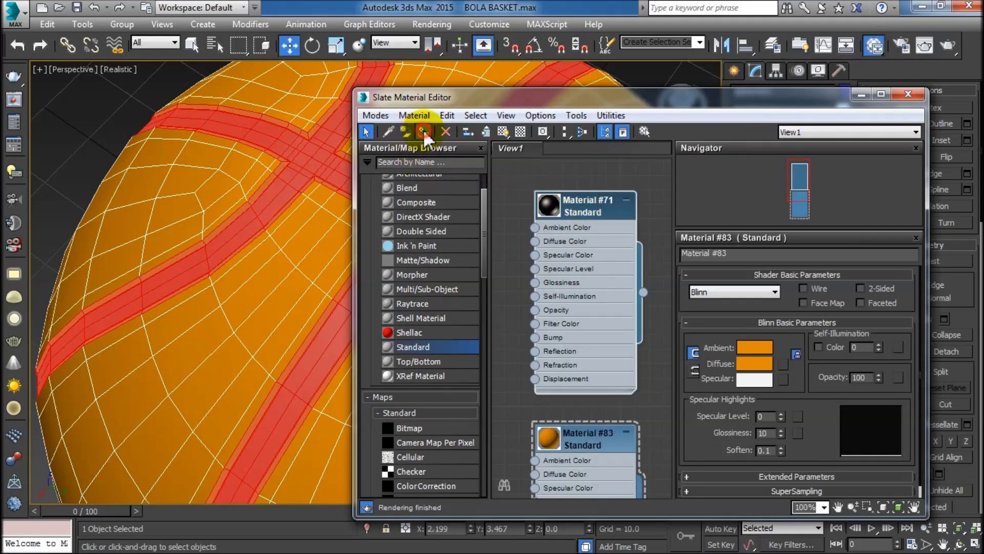
pyautogui.click(910, 96)
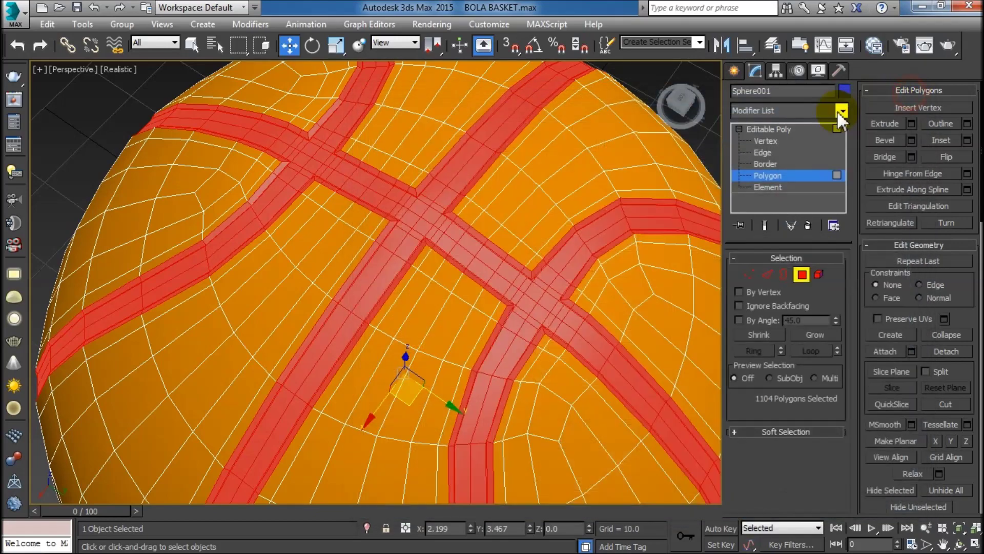
pyautogui.click(703, 144)
pyautogui.scroll(-2, 621, 349)
pyautogui.scroll(-2, 626, 287)
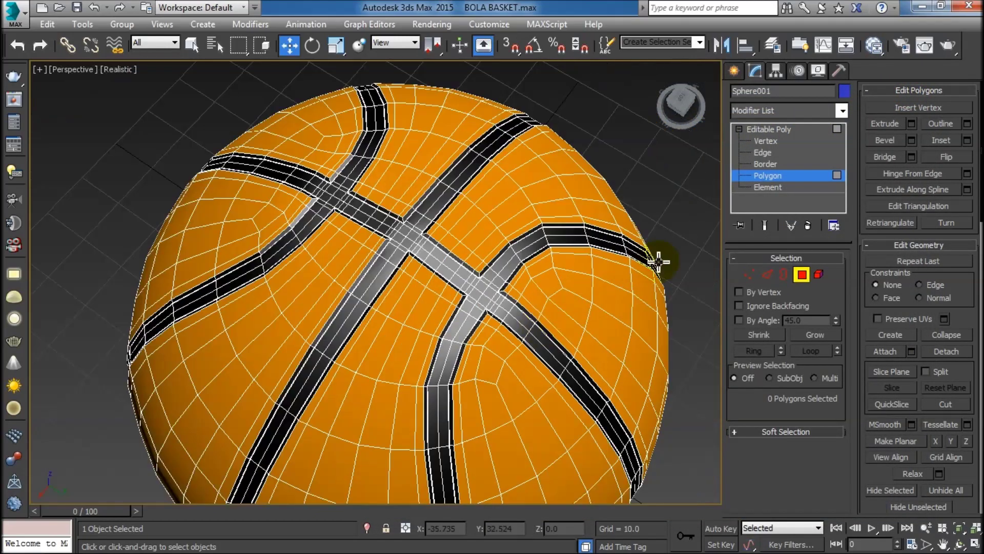
# Step: Leave Polygon level, deselect the ball, and orbit to a view looking down on it
pyautogui.click(767, 129)
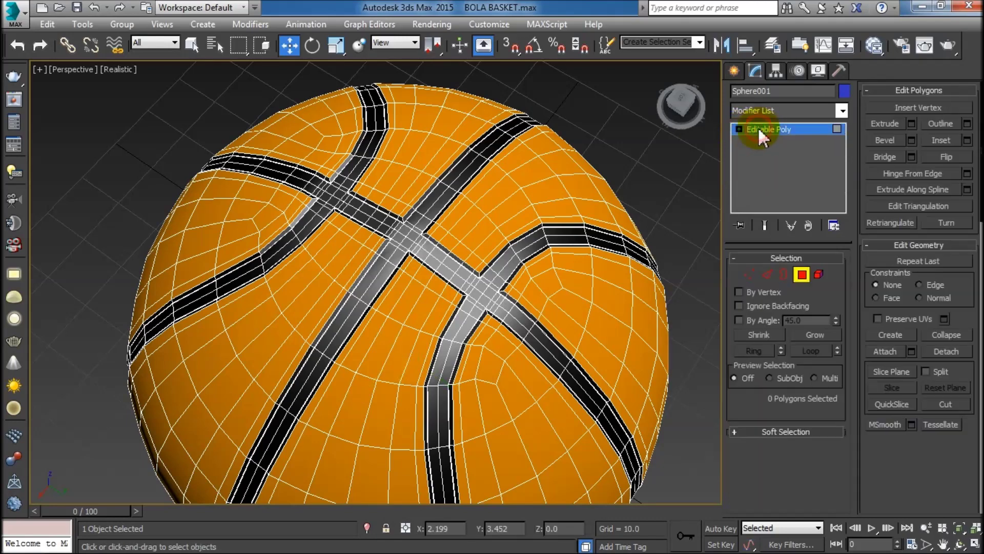
pyautogui.click(756, 129)
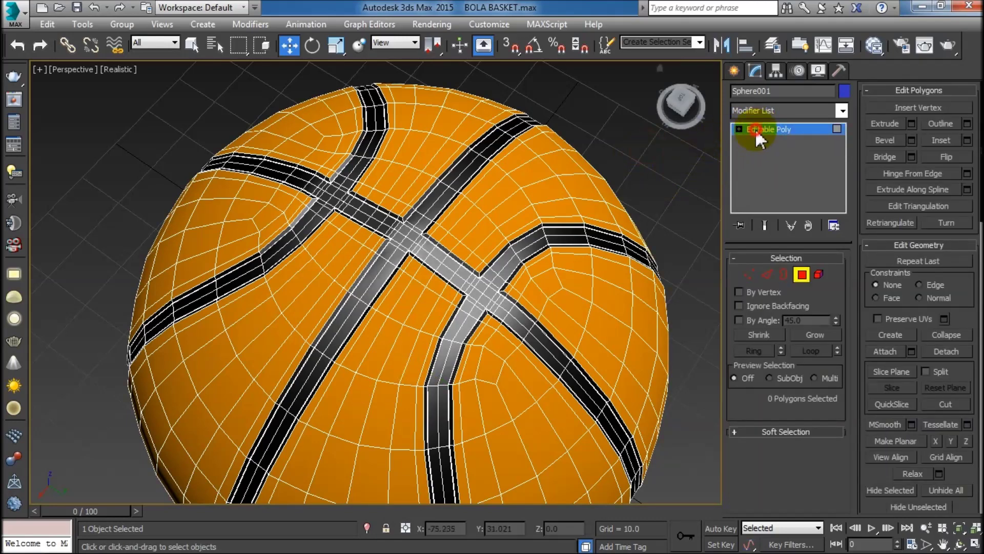
pyautogui.click(654, 167)
pyautogui.moveTo(654, 167)
pyautogui.keyDown('alt'); pyautogui.mouseDown(button='middle')
pyautogui.moveTo(567, 378)
pyautogui.moveTo(560, 325)
pyautogui.moveTo(499, 379)
pyautogui.moveTo(561, 332)
pyautogui.moveTo(523, 255)
pyautogui.mouseUp(button='middle'); pyautogui.keyUp('alt')
pyautogui.scroll(-3, 536, 317)
pyautogui.scroll(-1, 510, 314)
pyautogui.moveTo(511, 314)
pyautogui.keyDown('alt'); pyautogui.mouseDown(button='middle')
pyautogui.moveTo(589, 343)
pyautogui.moveTo(593, 279)
pyautogui.moveTo(498, 343)
pyautogui.moveTo(521, 349)
pyautogui.moveTo(499, 301)
pyautogui.moveTo(425, 336)
pyautogui.mouseUp(button='middle'); pyautogui.keyUp('alt')
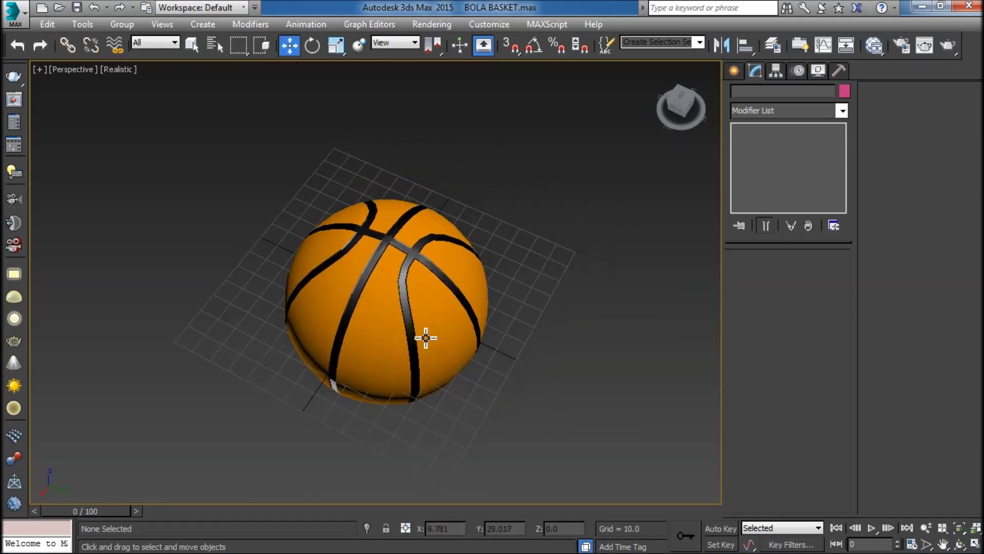
pyautogui.click(274, 315)
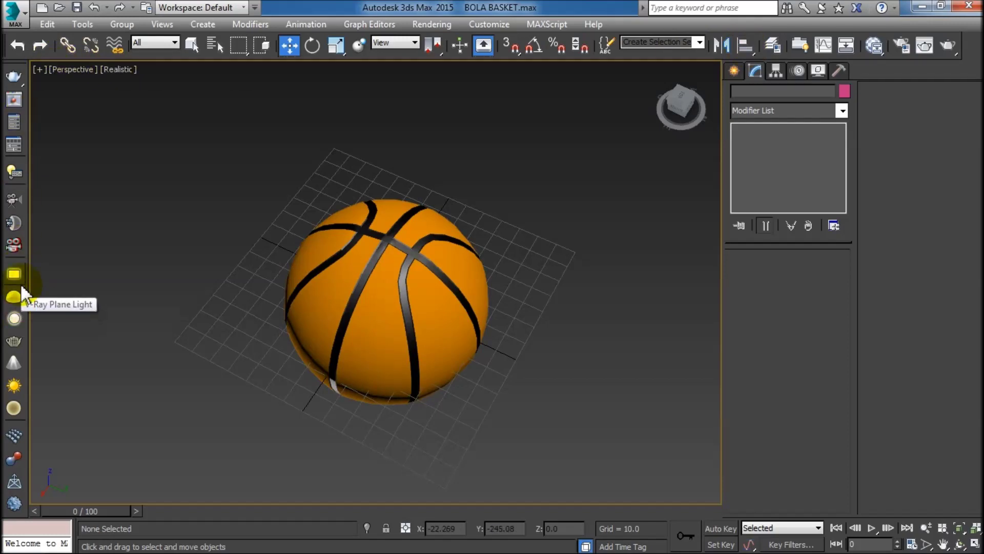
# Step: Create Box001 around the basketball, sized 356.836 × 400.961 × 327.857
pyautogui.click(733, 71)
pyautogui.click(758, 163)
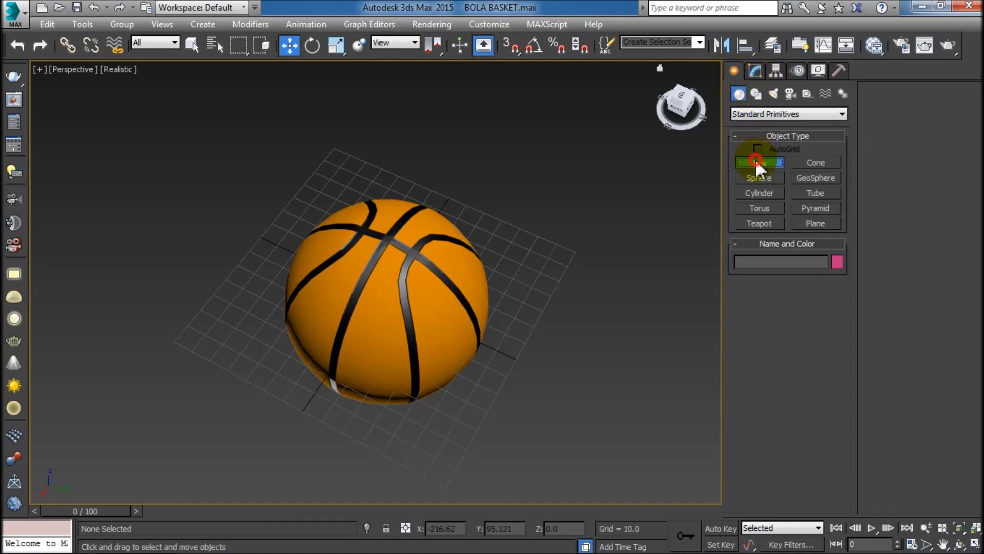
pyautogui.scroll(-2, 466, 331)
pyautogui.scroll(-3, 503, 292)
pyautogui.keyDown('alt'); pyautogui.moveTo(489, 328); pyautogui.dragTo(501, 286, button='middle'); pyautogui.keyUp('alt')
pyautogui.moveTo(306, 129); pyautogui.dragTo(554, 401)
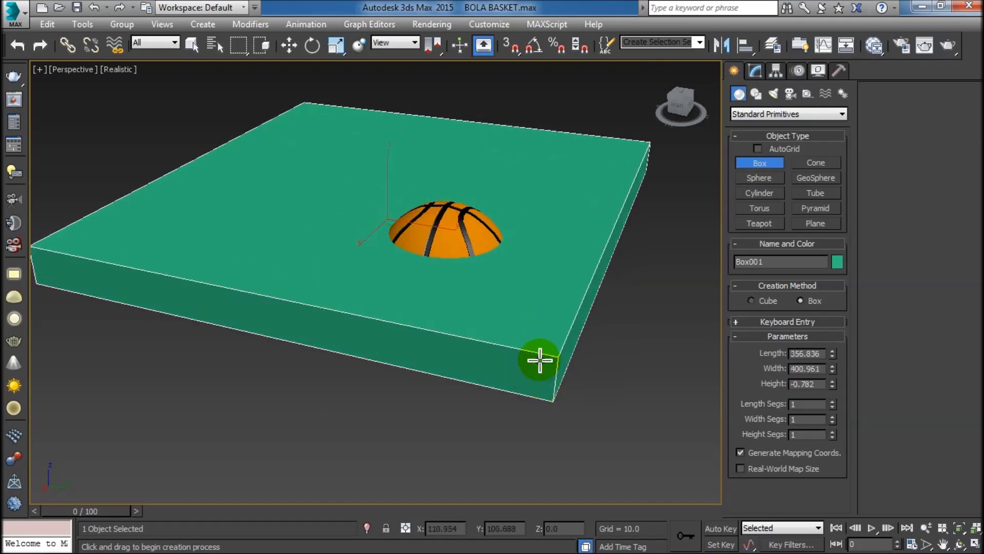
pyautogui.scroll(-1, 602, 347)
pyautogui.scroll(-2, 603, 369)
pyautogui.scroll(-2, 629, 308)
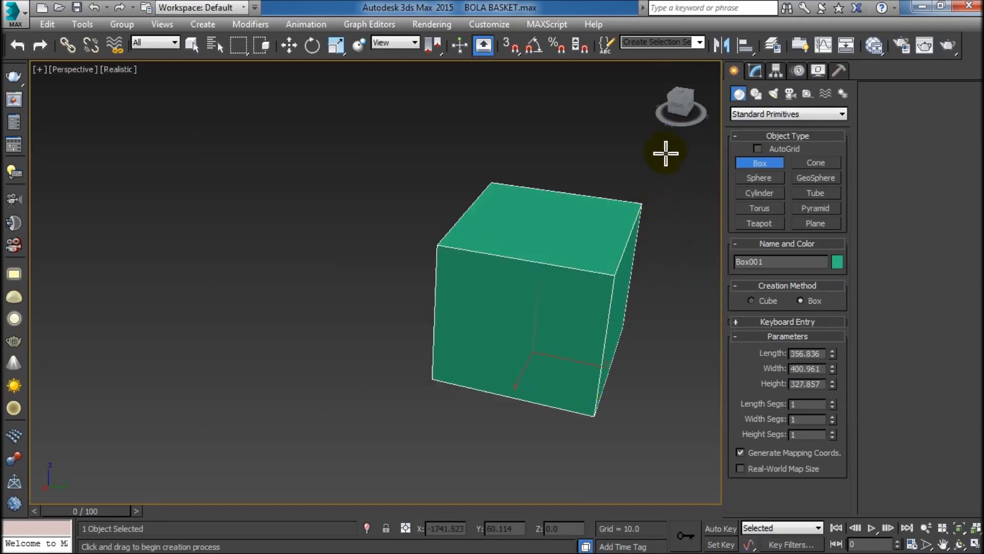
pyautogui.click(756, 72)
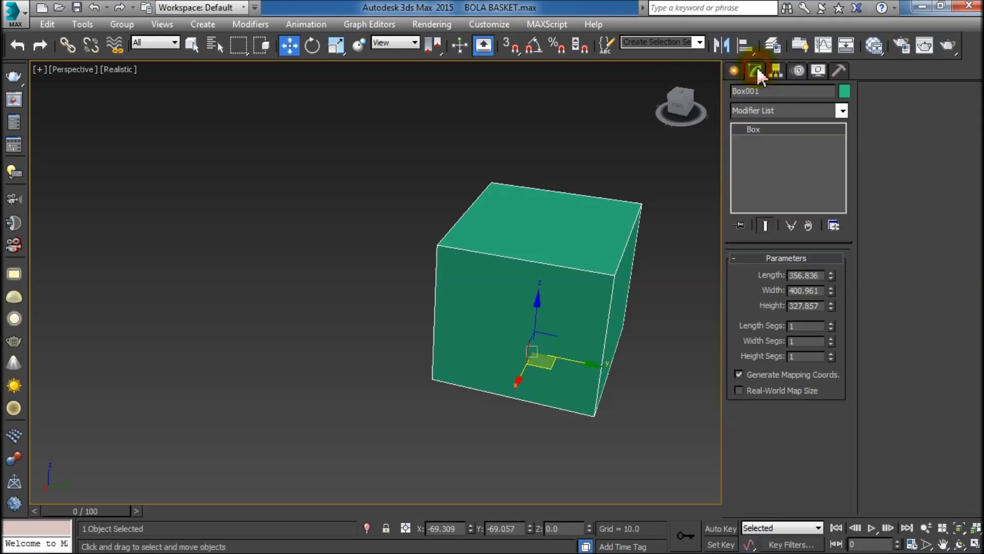
# Step: Convert the box to Editable Poly and delete its front and top faces
pyautogui.rightClick(757, 131)
pyautogui.click(802, 231)
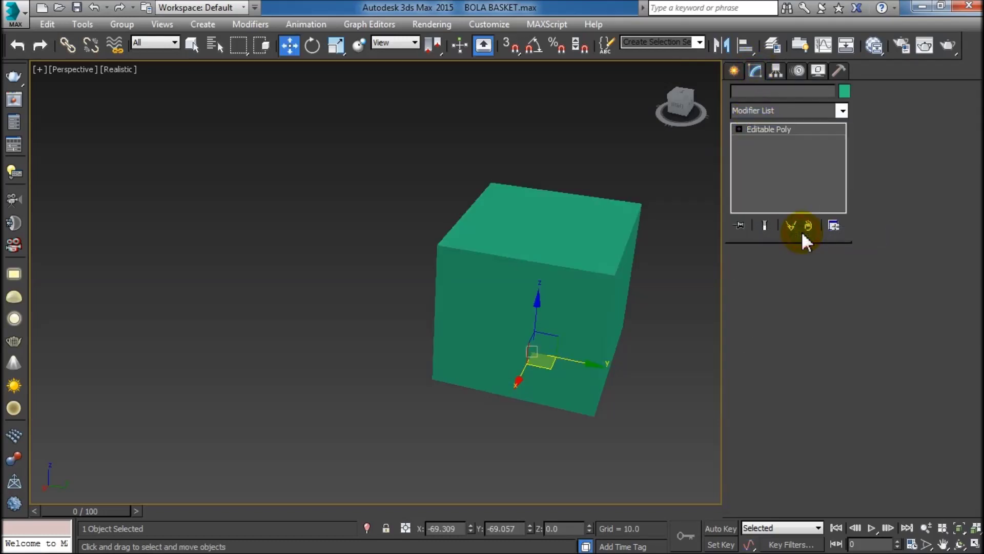
pyautogui.click(769, 174)
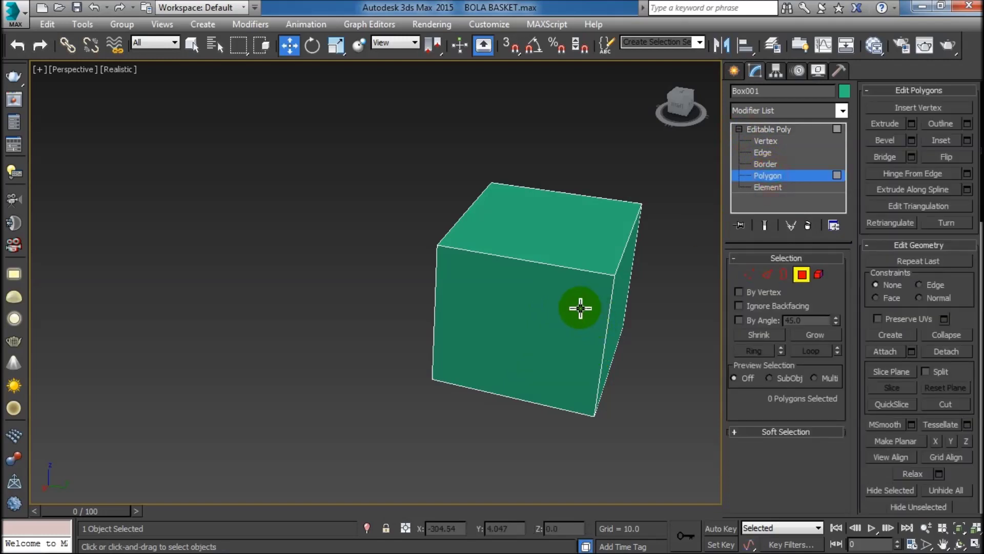
pyautogui.click(578, 298)
pyautogui.press('Delete')
pyautogui.click(589, 247)
pyautogui.press('Delete')
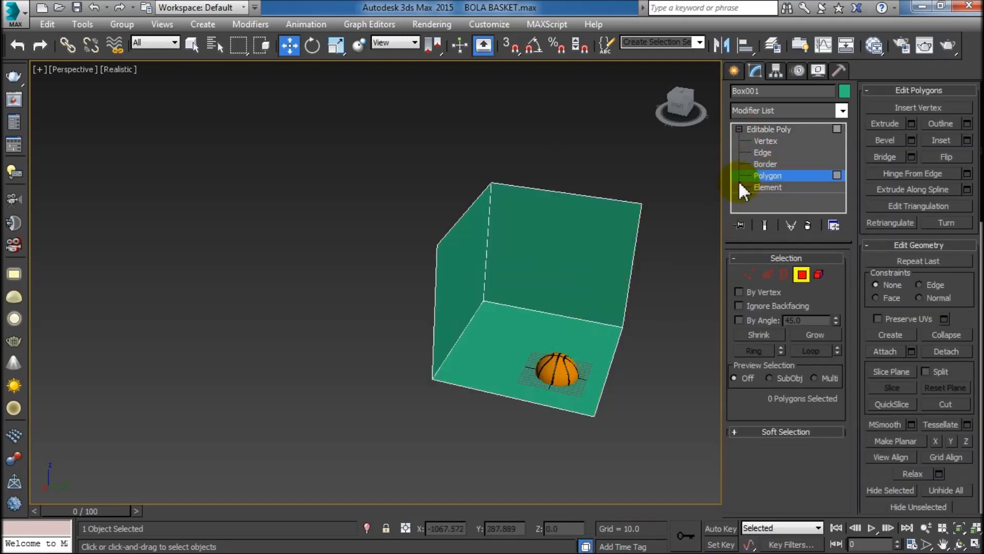
# Step: Return to object level and add a Shell modifier (outer thickness 1.0) to Box001
pyautogui.click(740, 128)
pyautogui.click(603, 233)
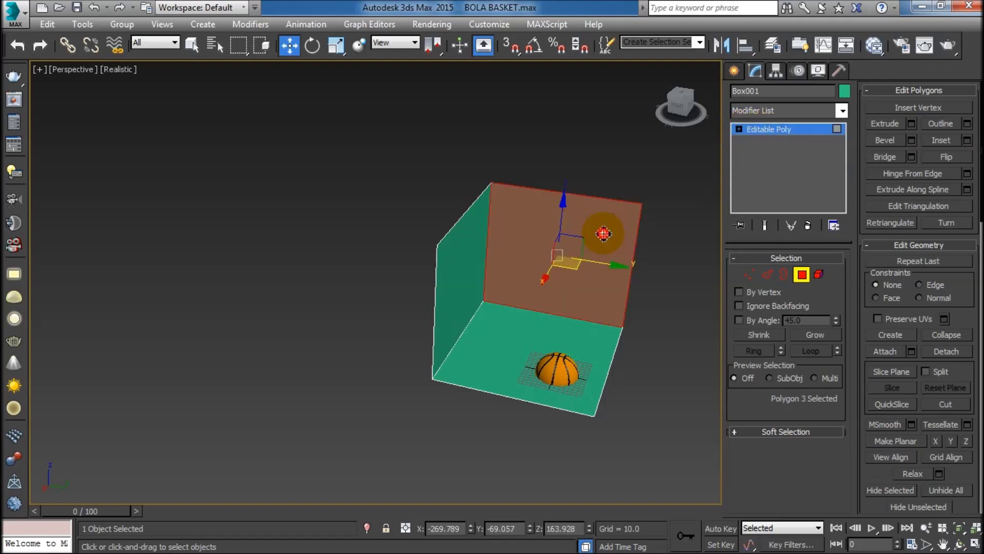
pyautogui.click(674, 165)
pyautogui.click(768, 132)
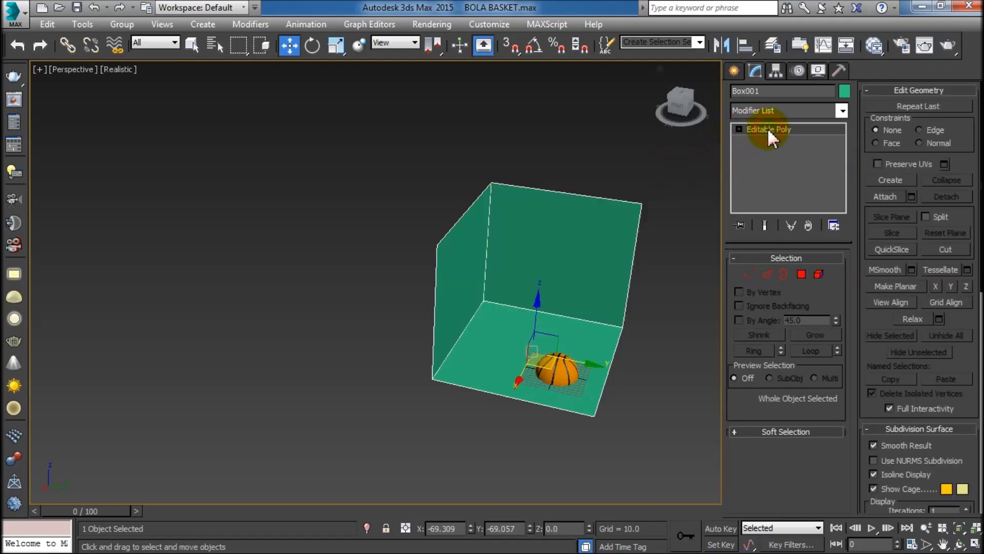
pyautogui.click(632, 149)
pyautogui.click(594, 226)
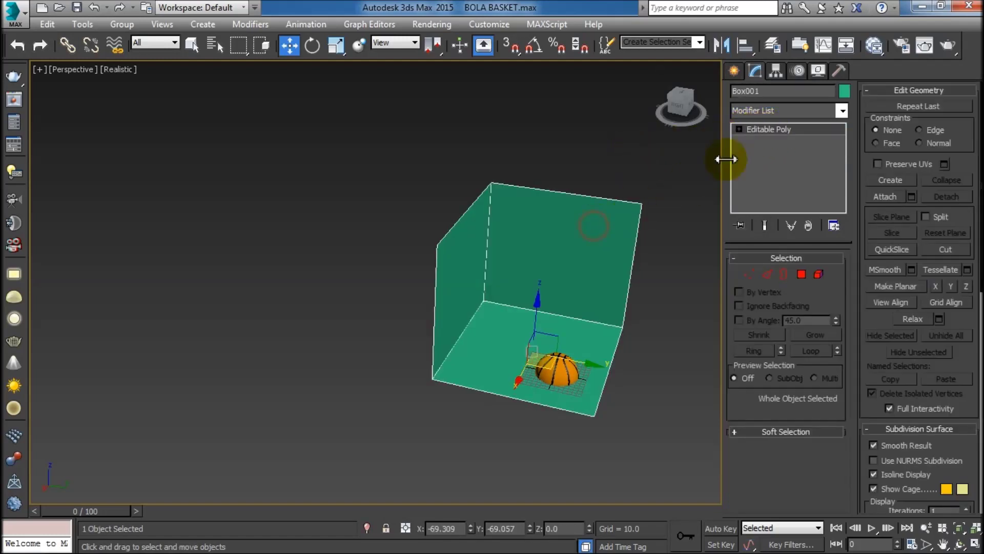
pyautogui.click(760, 110)
pyautogui.scroll(-1, 768, 221)
pyautogui.scroll(-4, 768, 221)
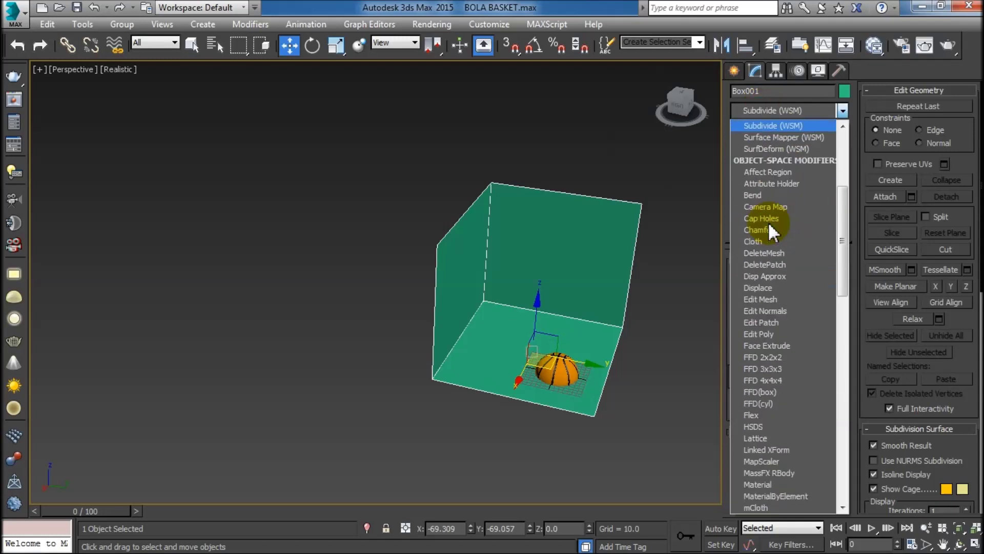
pyautogui.scroll(-20, 766, 288)
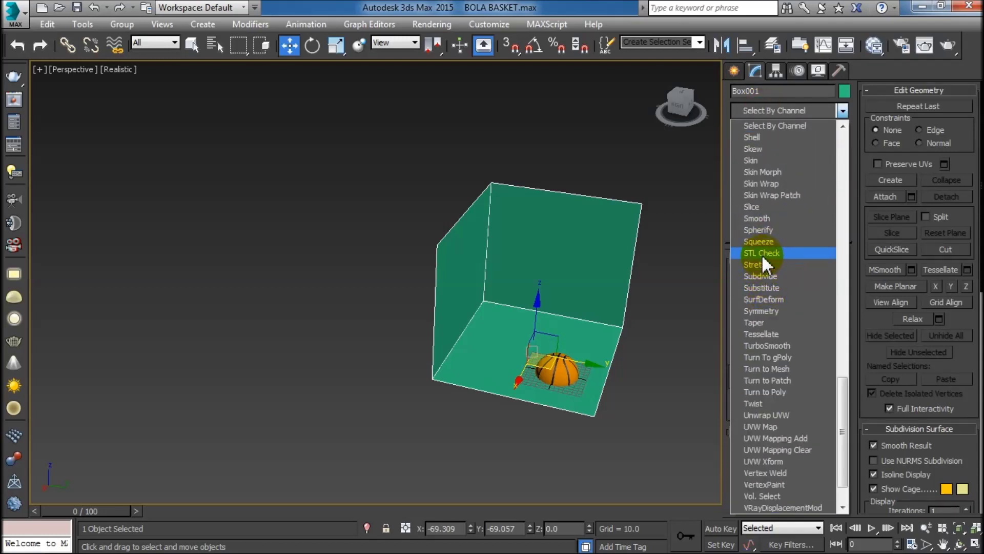
pyautogui.click(752, 138)
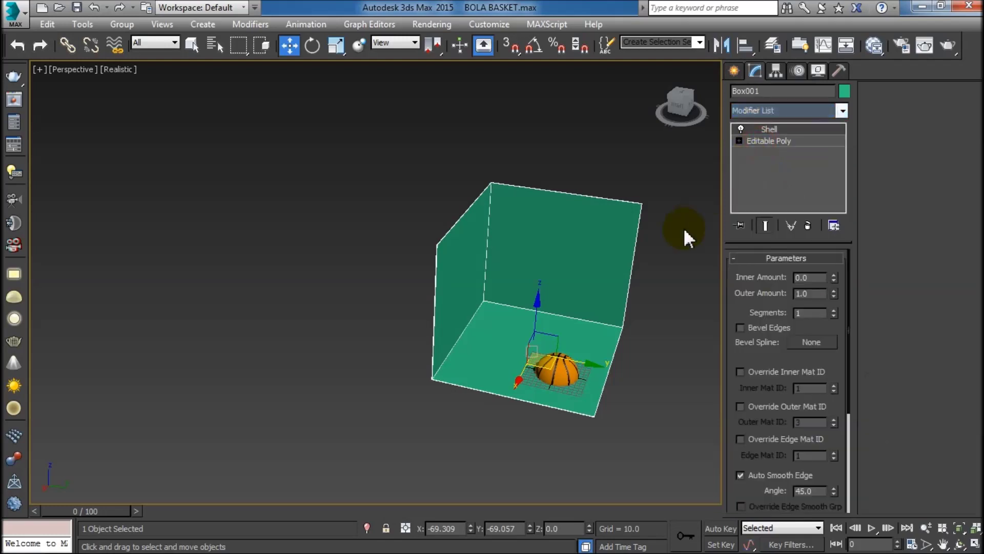
pyautogui.click(650, 318)
pyautogui.click(556, 367)
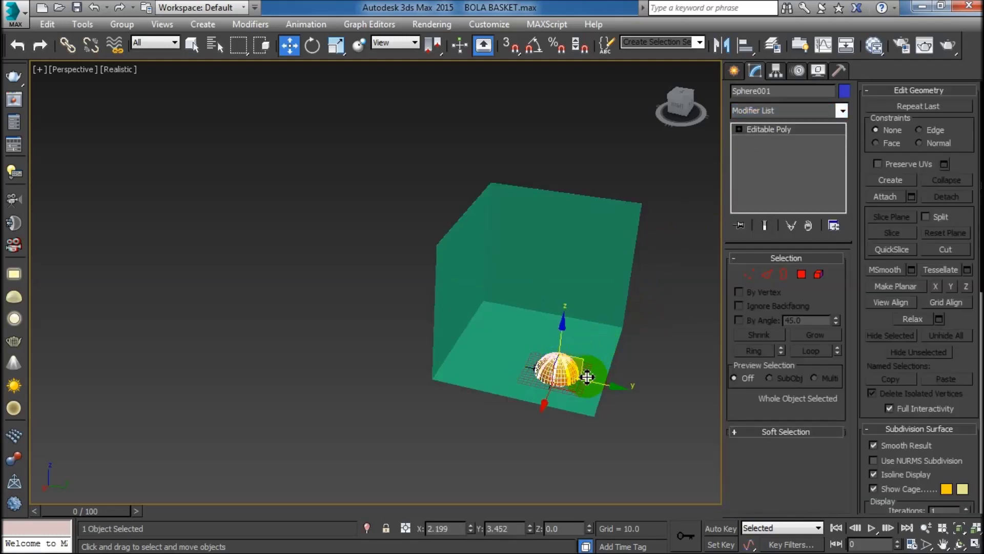
# Step: Raise the basketball, scale the box backdrop to about 143%, and shift it along Y
pyautogui.moveTo(562, 335); pyautogui.dragTo(564, 291)
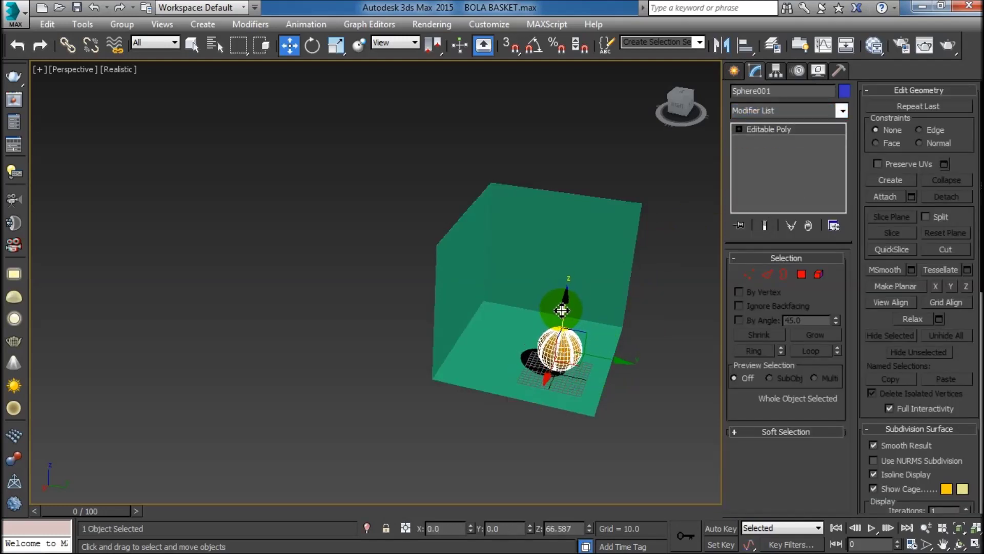
pyautogui.moveTo(564, 291)
pyautogui.keyDown('alt'); pyautogui.mouseDown(button='middle')
pyautogui.moveTo(570, 344)
pyautogui.moveTo(558, 345)
pyautogui.mouseUp(button='middle'); pyautogui.keyUp('alt')
pyautogui.click(614, 285)
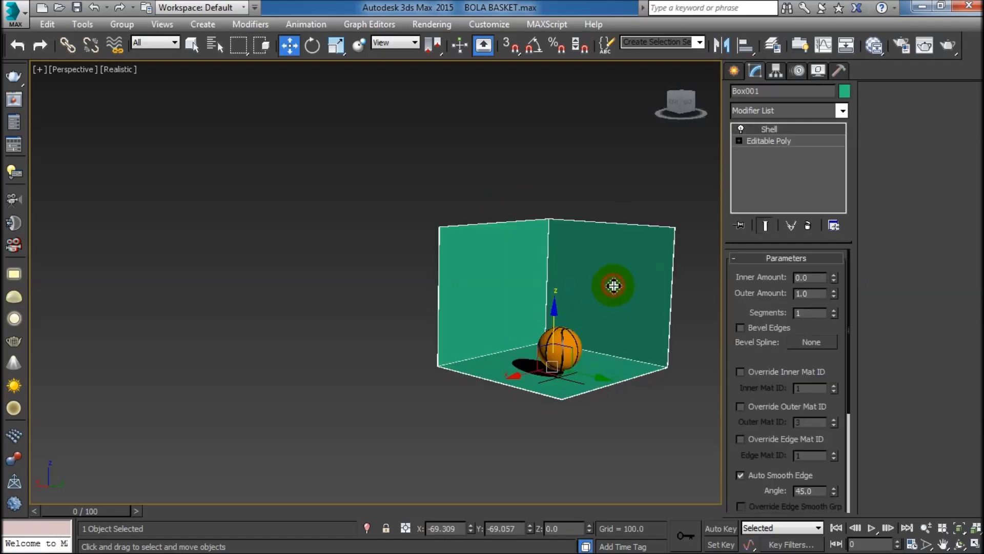
pyautogui.click(337, 45)
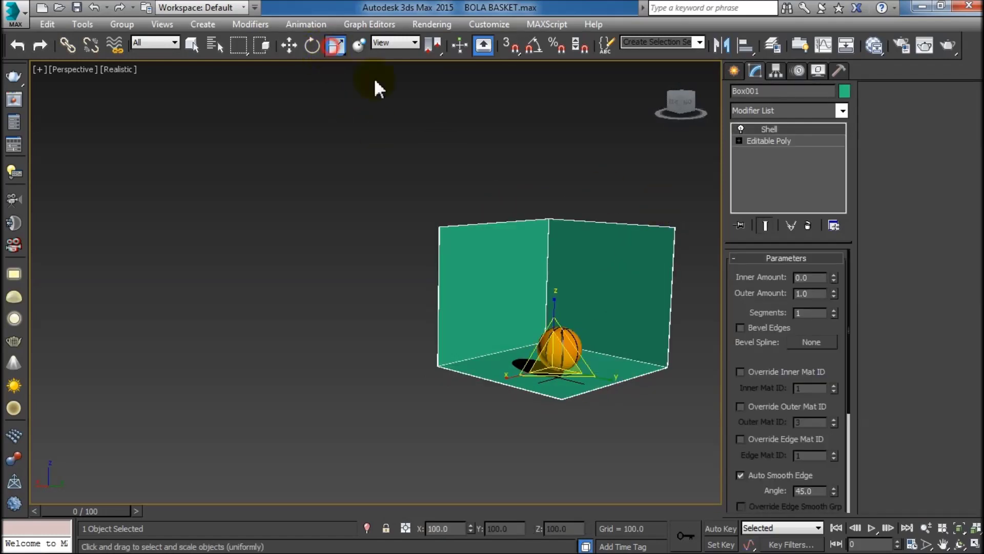
pyautogui.moveTo(538, 354)
pyautogui.mouseDown()
pyautogui.moveTo(552, 320)
pyautogui.moveTo(545, 275)
pyautogui.moveTo(598, 384)
pyautogui.moveTo(448, 220)
pyautogui.mouseUp()
pyautogui.click(289, 45)
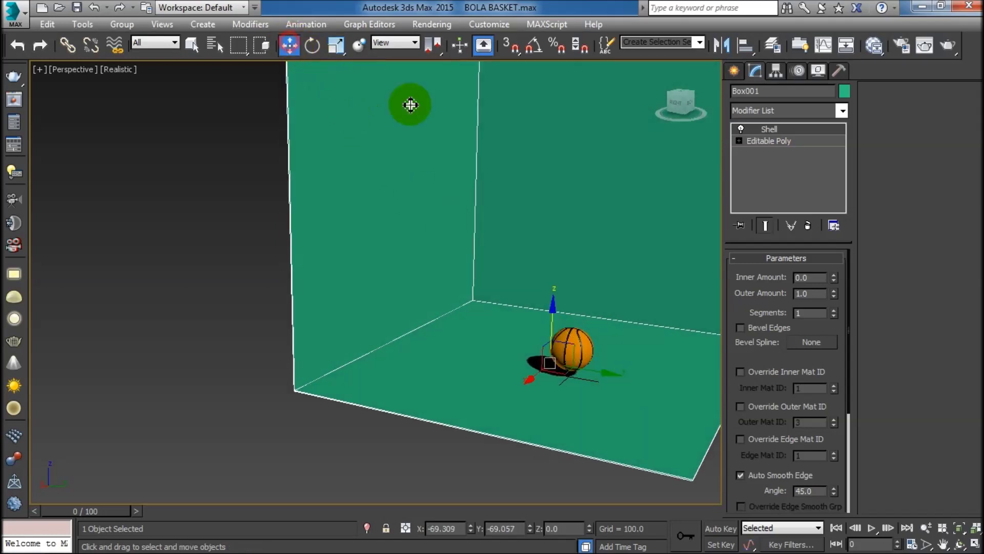
pyautogui.moveTo(593, 369)
pyautogui.mouseDown()
pyautogui.moveTo(559, 362)
pyautogui.moveTo(602, 374)
pyautogui.mouseUp()
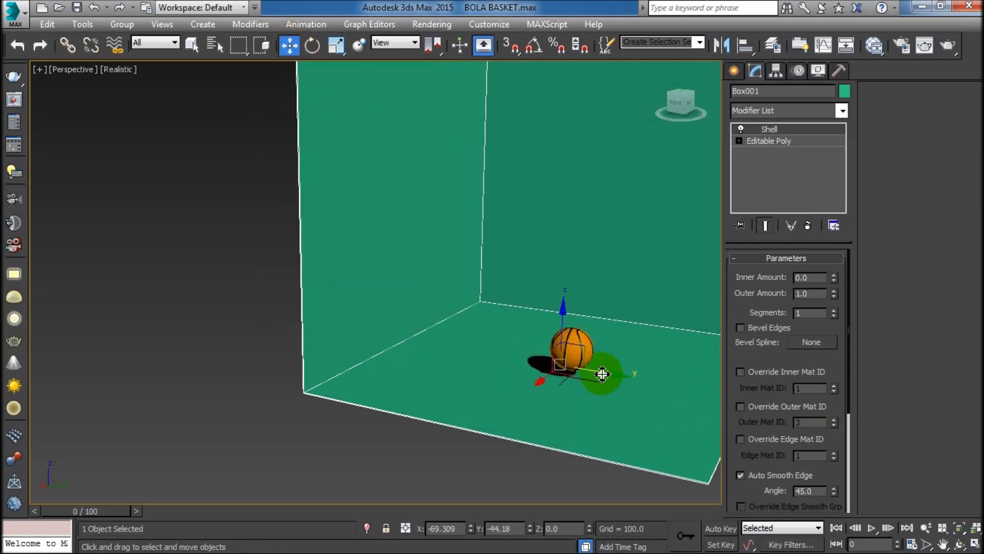
# Step: Lower the basketball slightly in the Front viewport, then go back to the maximized Perspective view
pyautogui.hotkey('alt', 'w')
pyautogui.middleClick(547, 219)
pyautogui.hotkey('alt', 'w')
pyautogui.moveTo(569, 244); pyautogui.dragTo(485, 245, button='middle')
pyautogui.scroll(-4, 484, 246)
pyautogui.scroll(-2, 492, 254)
pyautogui.click(477, 218)
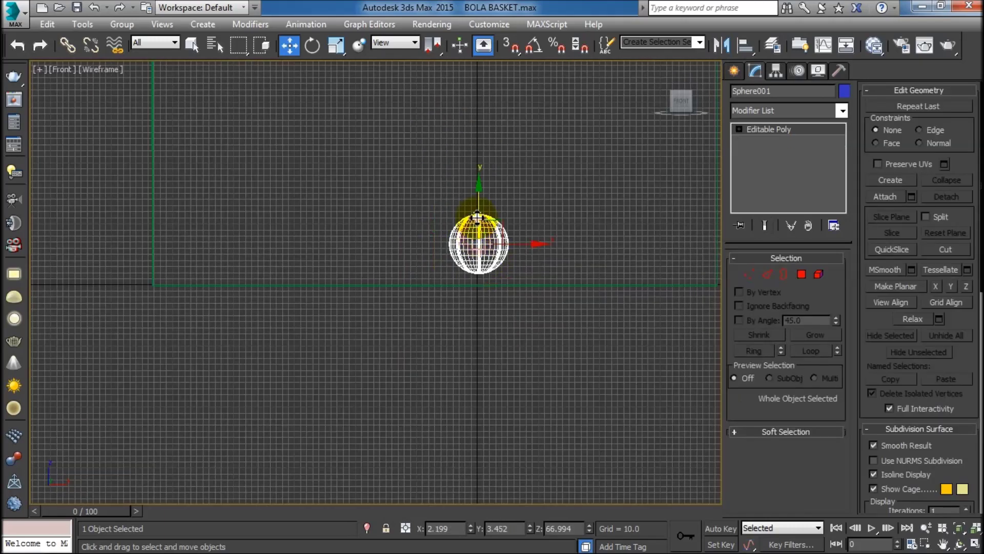
pyautogui.moveTo(479, 199); pyautogui.dragTo(479, 210)
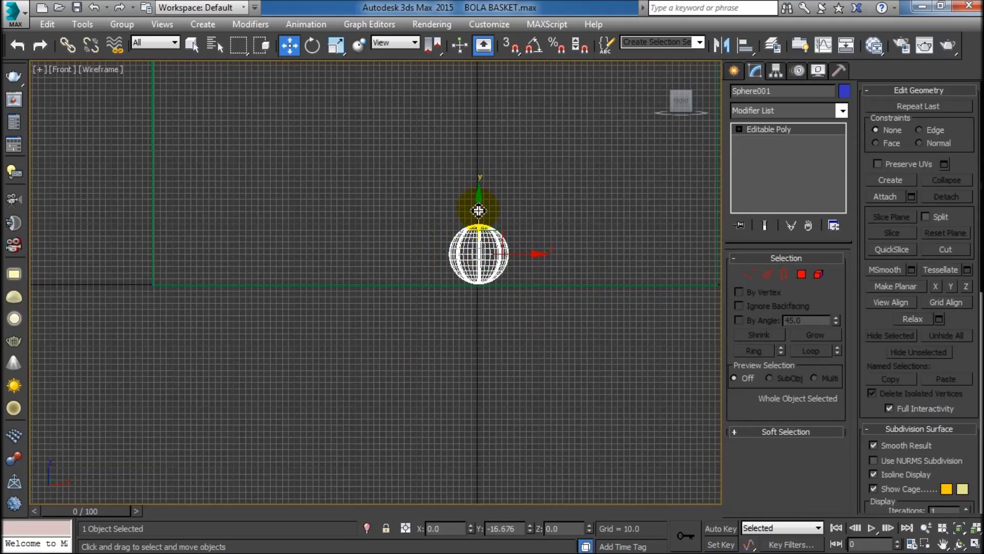
pyautogui.hotkey('alt', 'w')
pyautogui.middleClick(585, 394)
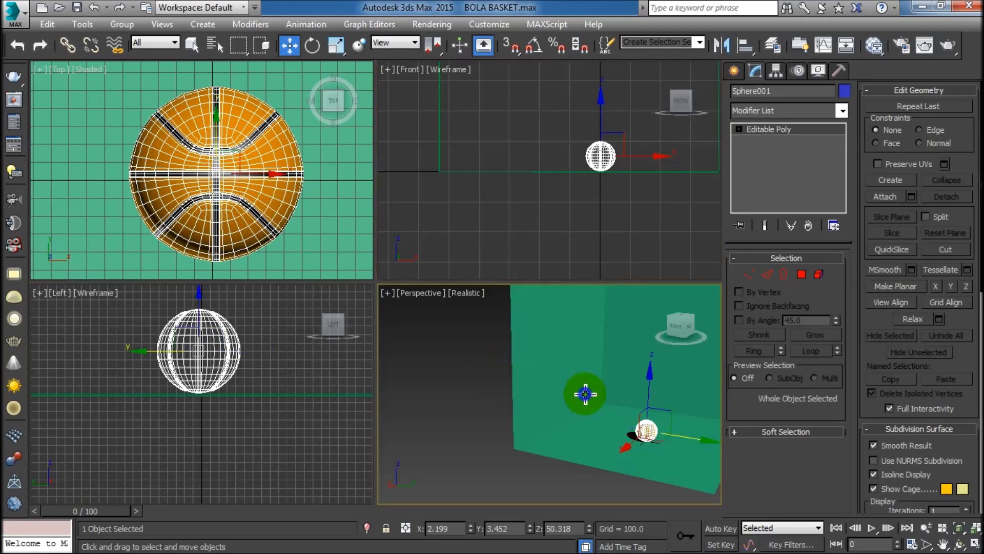
pyautogui.hotkey('alt', 'w')
pyautogui.scroll(-2, 391, 378)
pyautogui.scroll(-2, 407, 378)
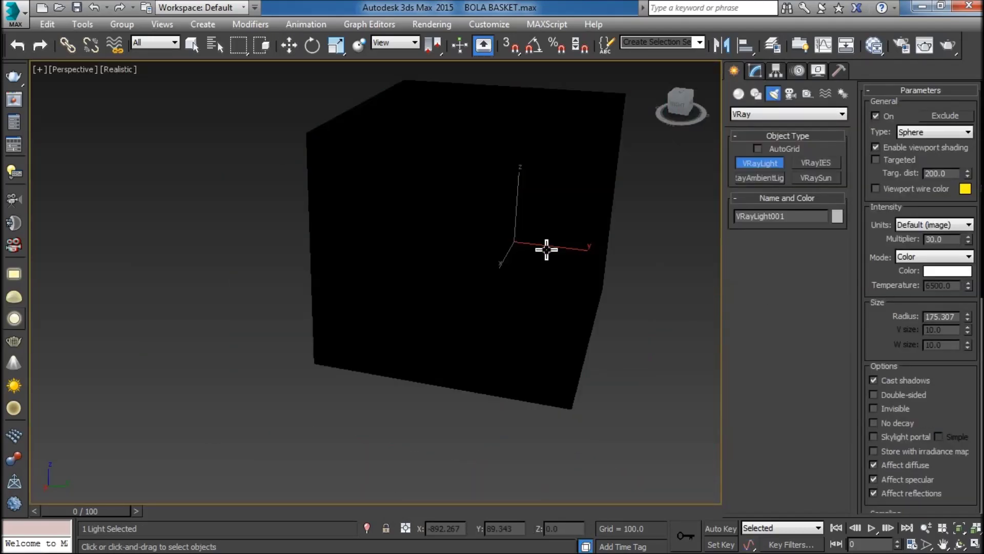
# Step: Move VRayLight001 sideways above the box in the Front viewport, then maximize Perspective
pyautogui.hotkey('alt', 'w')
pyautogui.middleClick(546, 223)
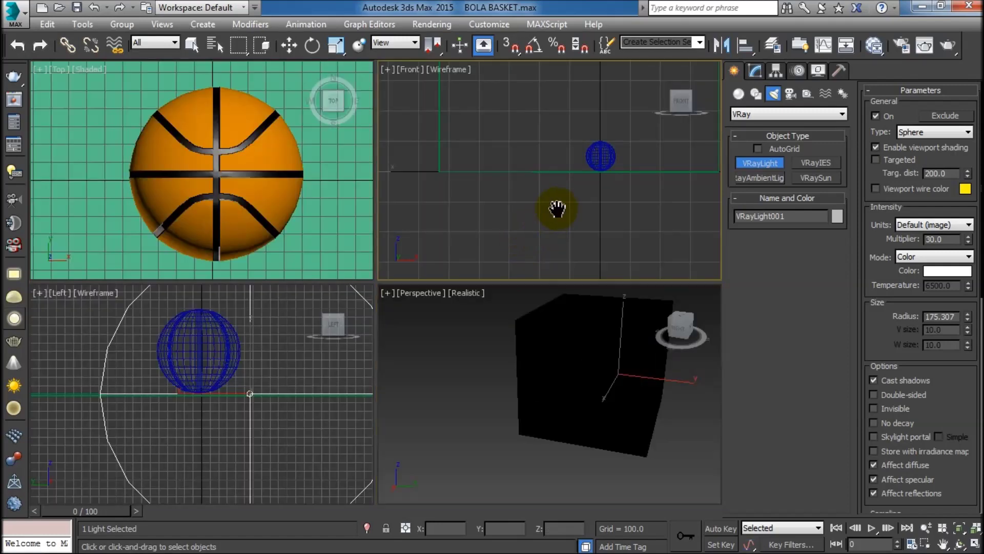
pyautogui.scroll(-5, 563, 216)
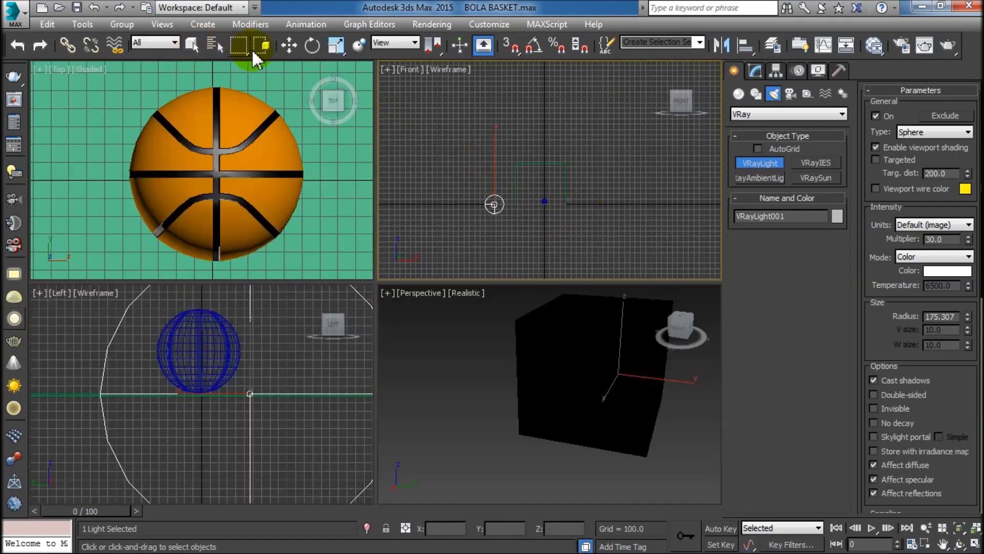
pyautogui.click(289, 45)
pyautogui.moveTo(493, 167); pyautogui.dragTo(577, 164)
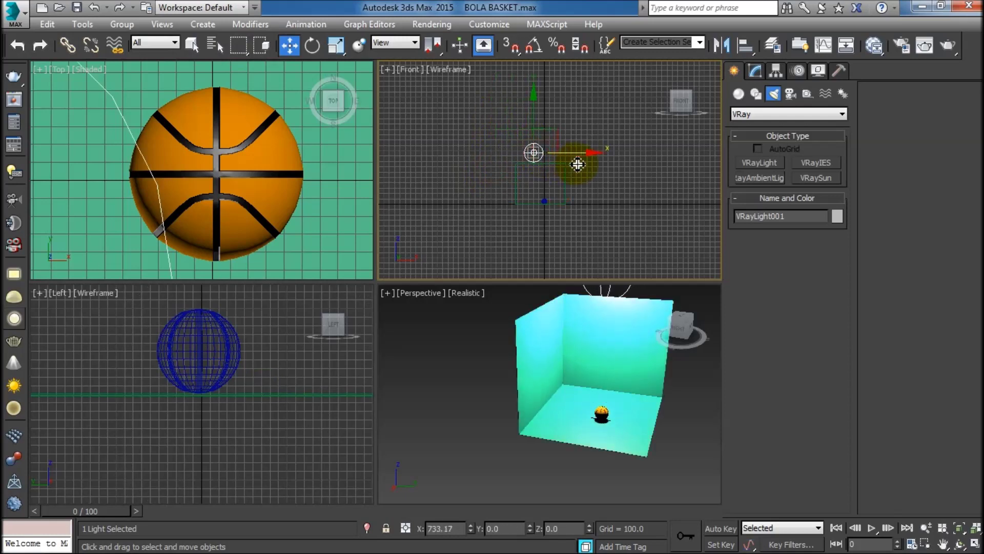
pyautogui.moveTo(578, 164); pyautogui.dragTo(566, 164)
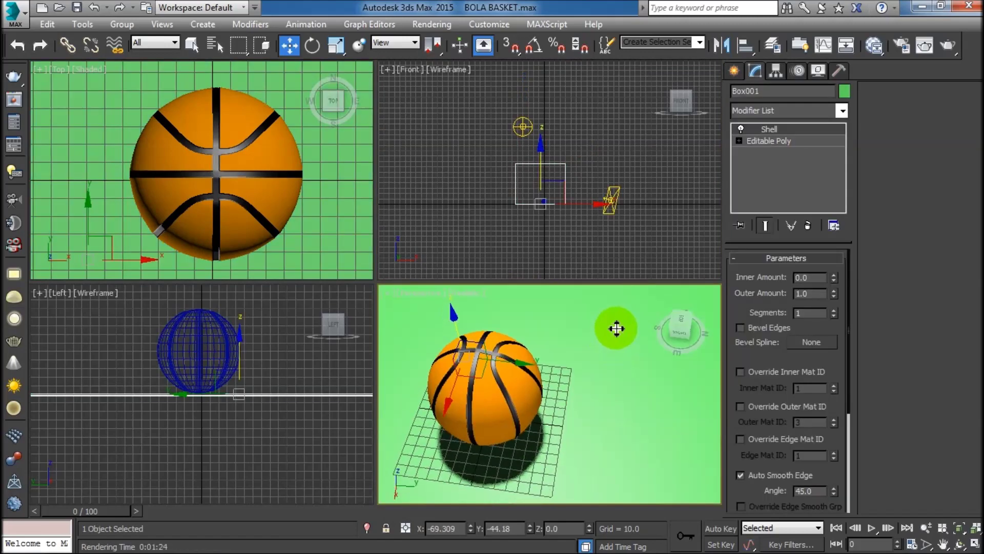
pyautogui.scroll(-6, 590, 375)
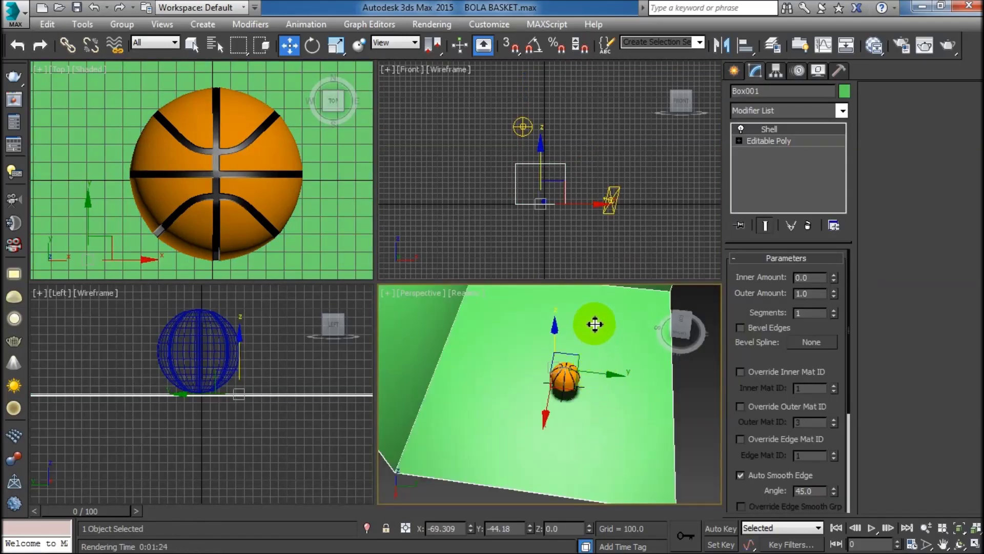
pyautogui.hotkey('alt', 'w')
pyautogui.click(656, 326)
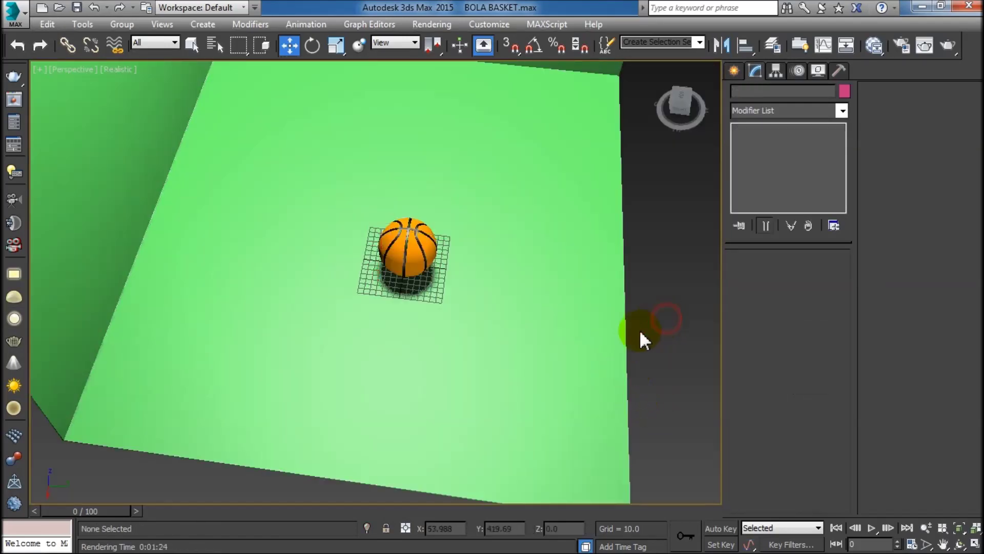
# Step: Set the box backdrop's object colour to red
pyautogui.click(548, 323)
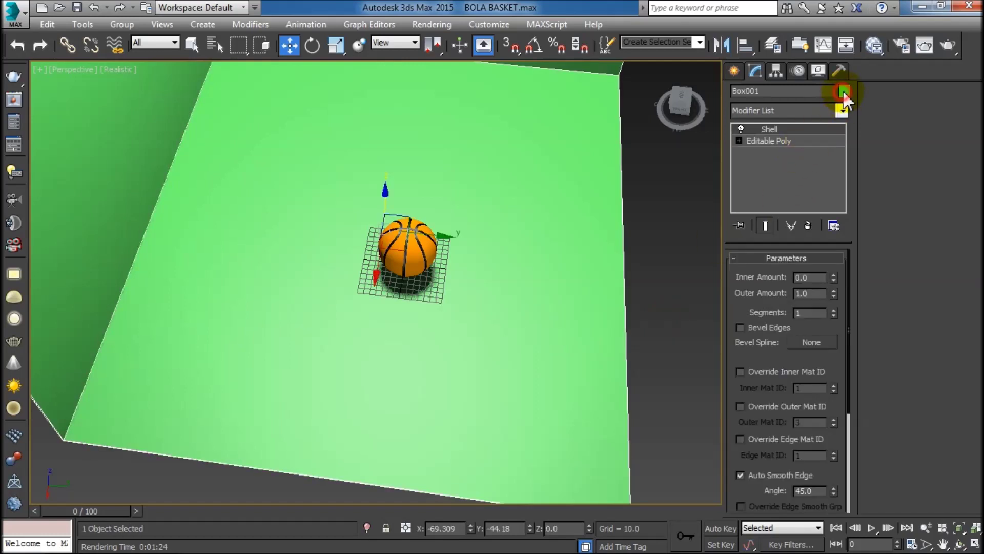
pyautogui.click(843, 91)
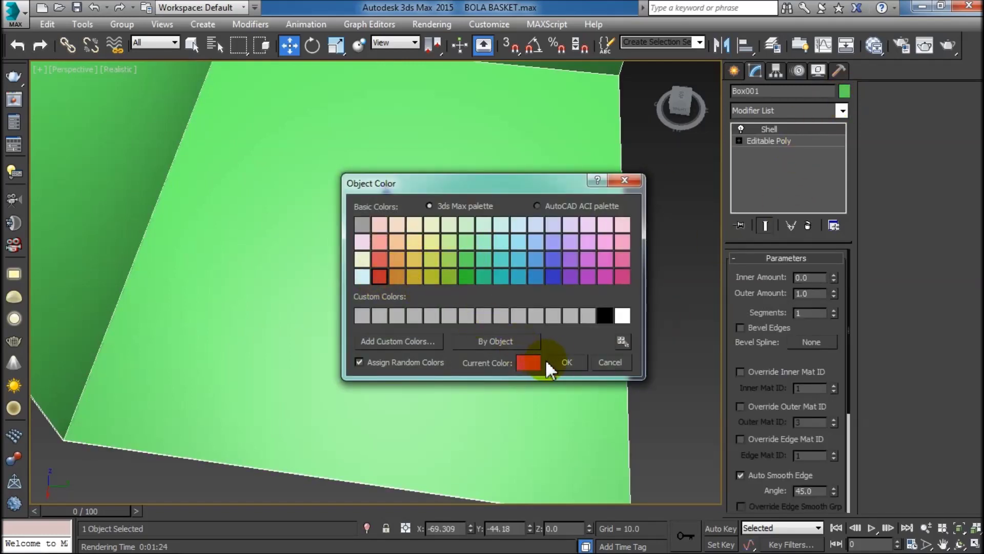
pyautogui.click(566, 362)
pyautogui.click(684, 313)
# Step: Frame the perspective view and start a V-Ray production render at 1280 × 720
pyautogui.moveTo(514, 293)
pyautogui.mouseDown(button='middle')
pyautogui.moveTo(523, 294)
pyautogui.moveTo(449, 300)
pyautogui.moveTo(487, 340)
pyautogui.mouseUp(button='middle')
pyautogui.scroll(5, 475, 292)
pyautogui.scroll(2, 449, 300)
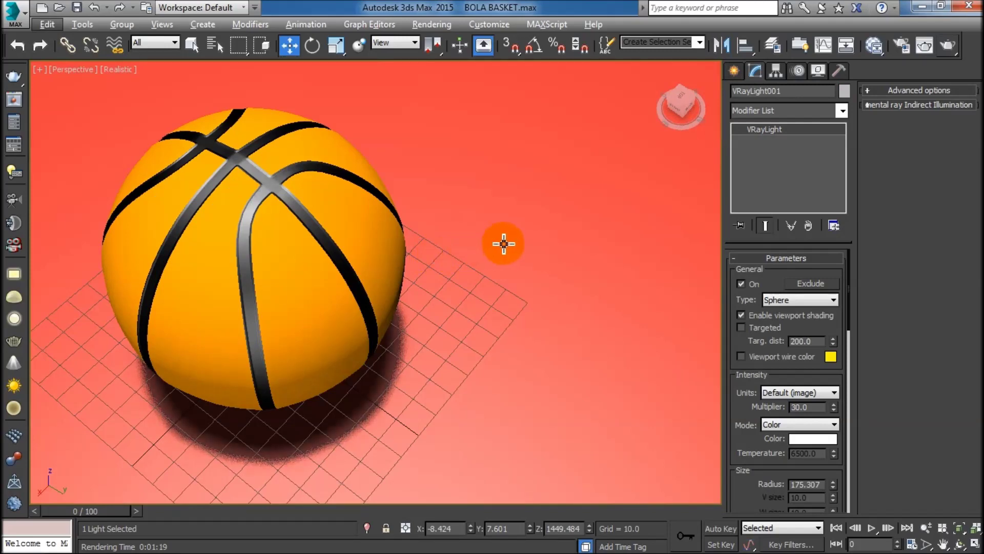
pyautogui.scroll(-1, 538, 240)
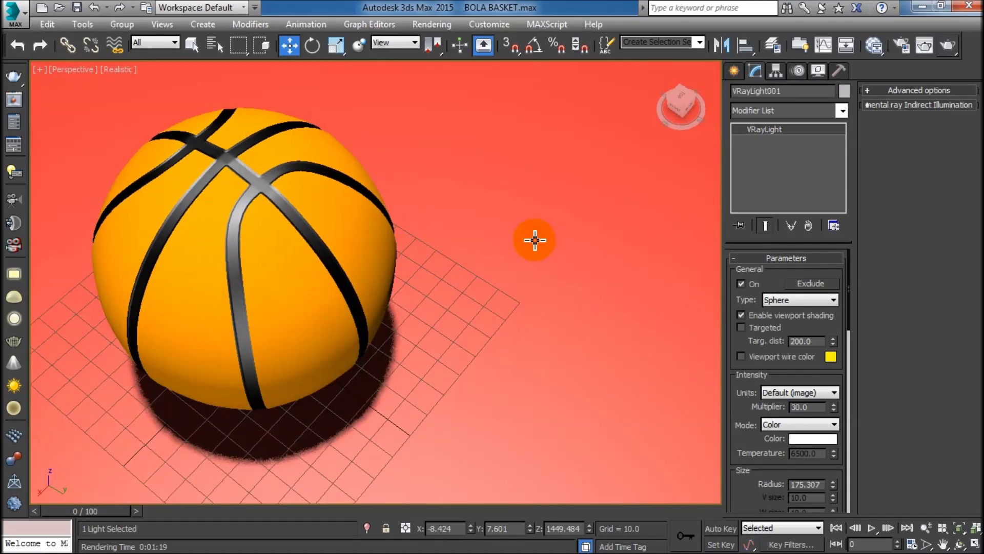
pyautogui.scroll(-2, 534, 239)
pyautogui.scroll(3, 534, 236)
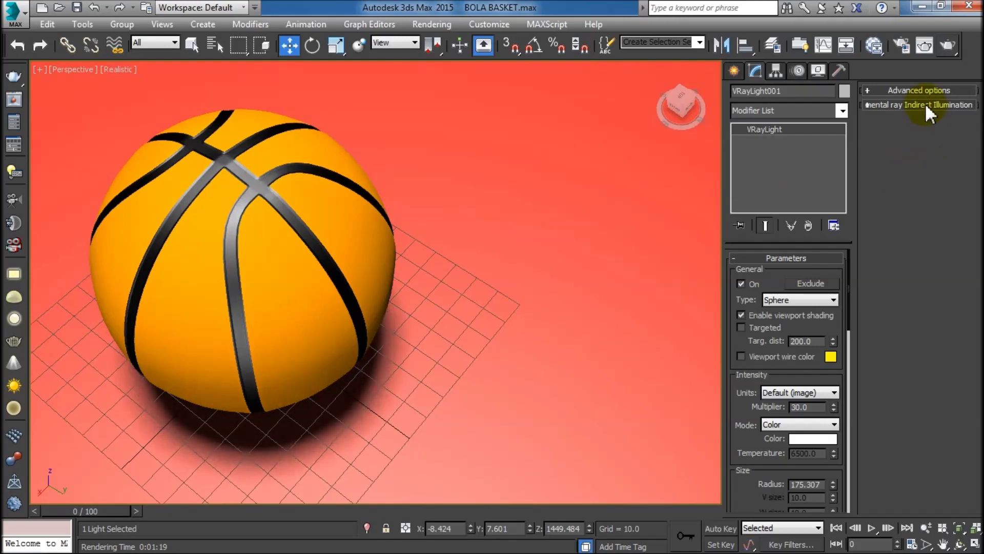
pyautogui.click(949, 46)
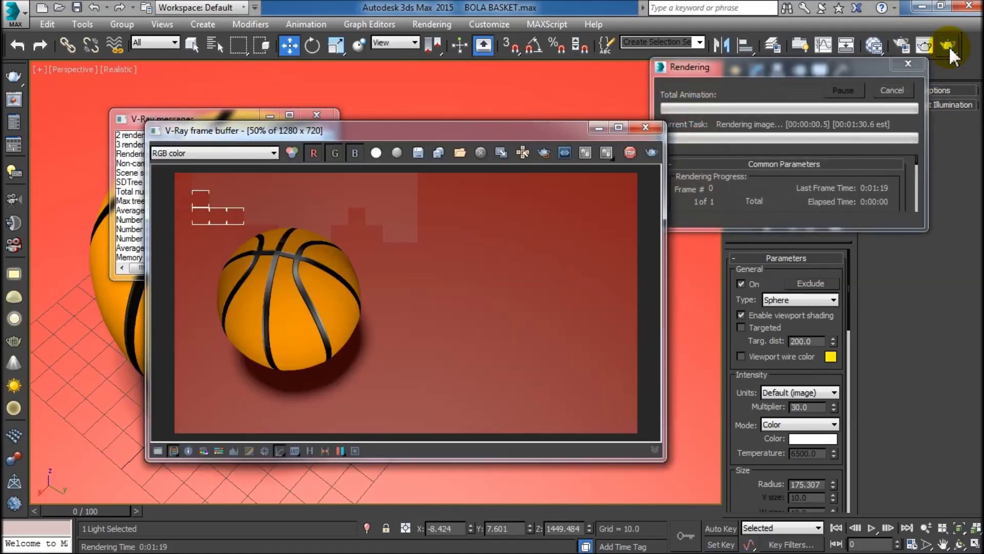